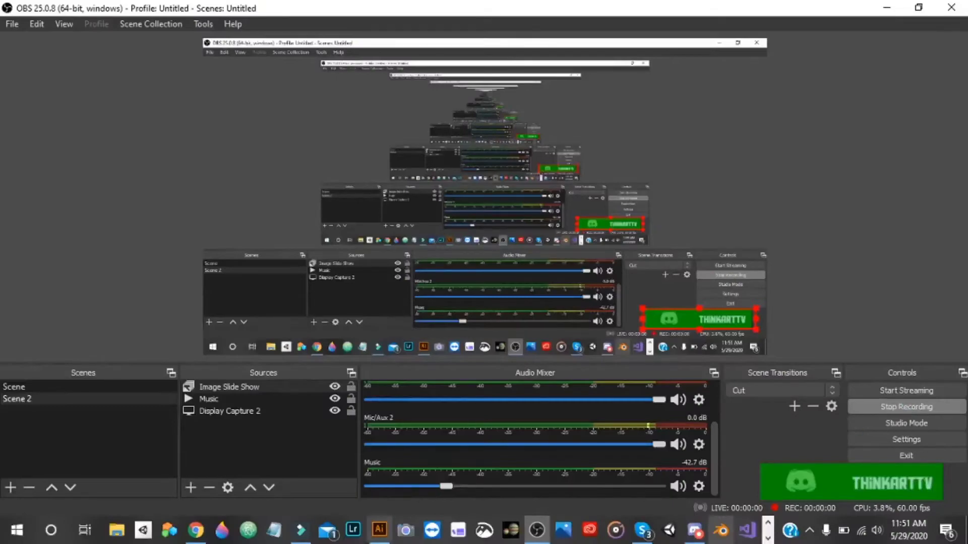
Switch to Illustrator and draw a rectangle about 1200 × 470 px across the middle of the blank artboard.
click(379, 529)
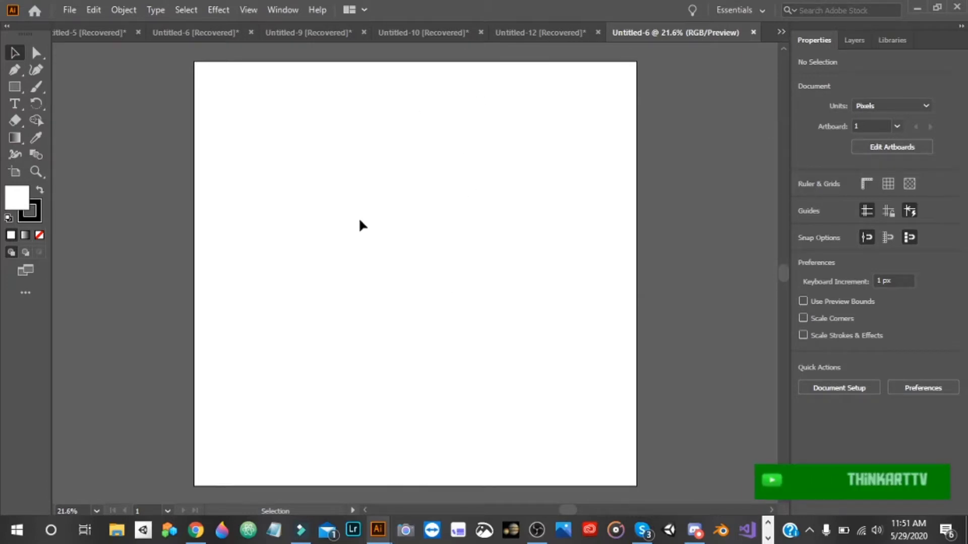
click(14, 89)
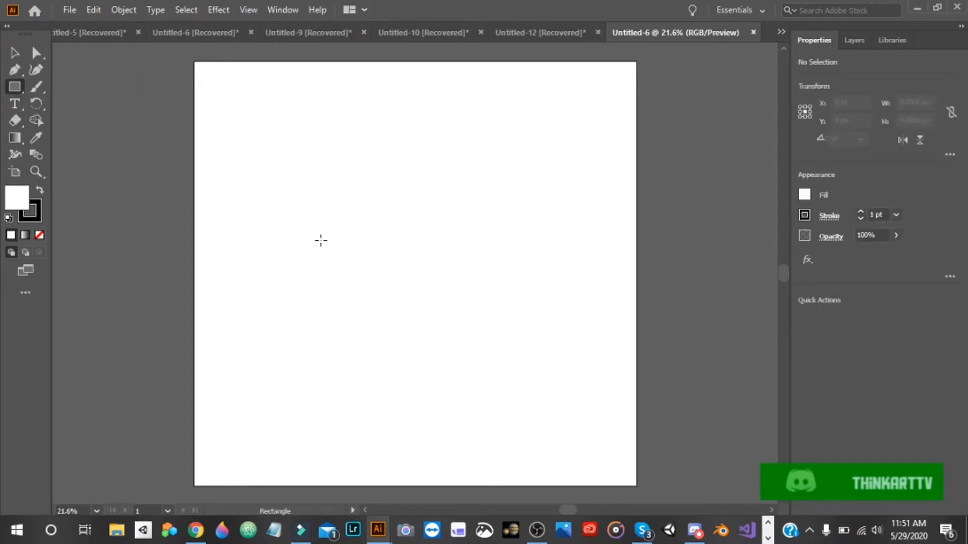
drag(321, 241, 577, 340)
click(14, 52)
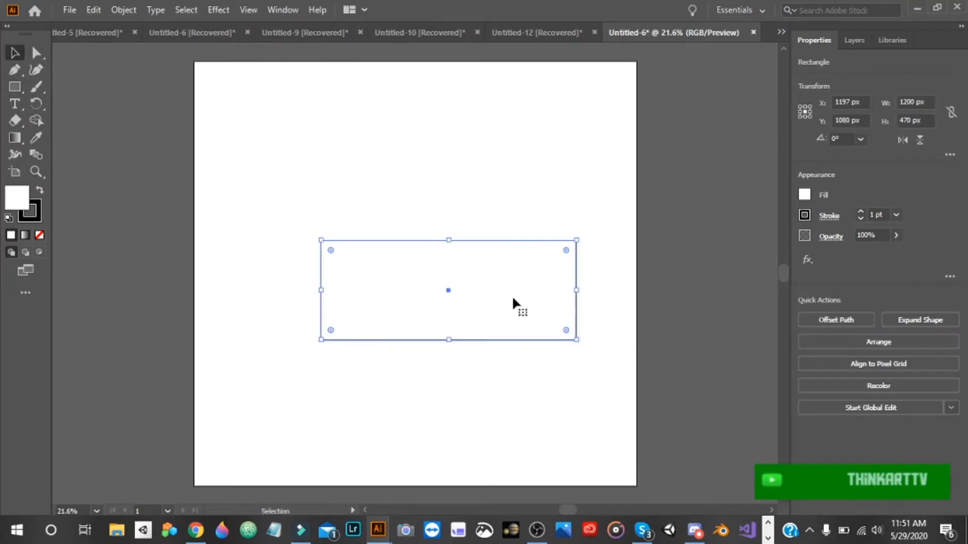
Nudge the rectangle left until its centre sits at X 1087 px.
key(Left)
key(Left)
key(Left)
key(Left)
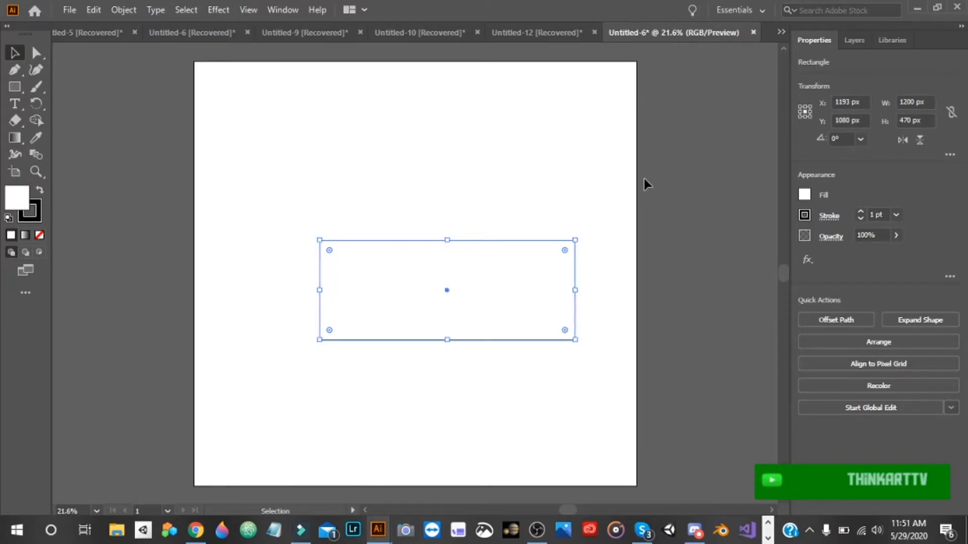
key(Left)
key(Left)
key(Left)
key(Left)
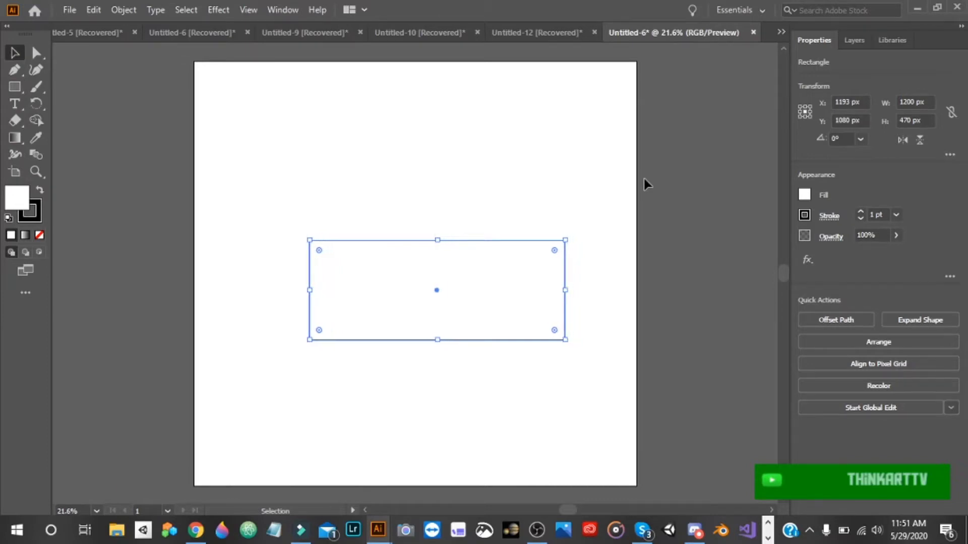
key(Left)
key(Left)
key(Left)
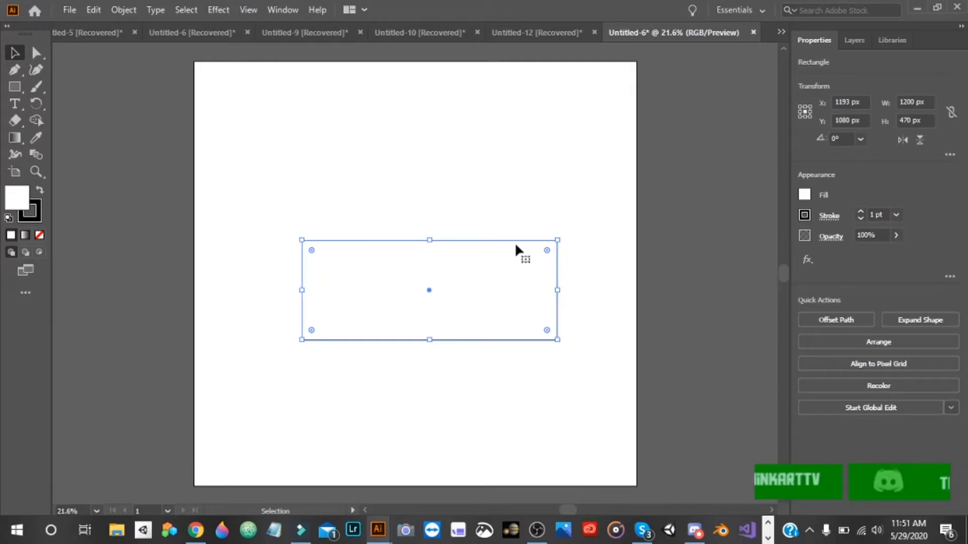
key(Left)
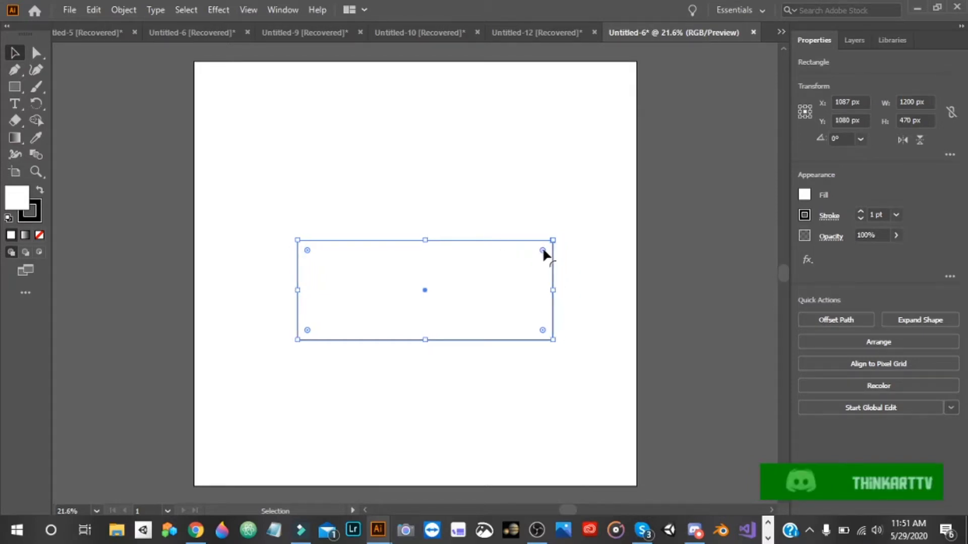
Round all four corners of the rectangle to the maximum radius to form a pill shape.
drag(543, 250, 340, 432)
click(341, 432)
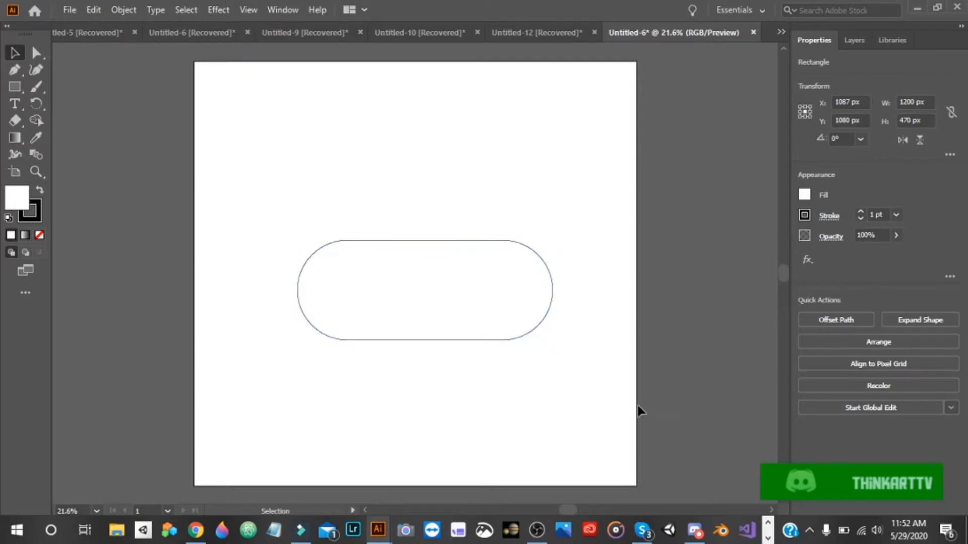
Remove the pill's stroke and fill it with the medium dark blue swatch.
click(515, 338)
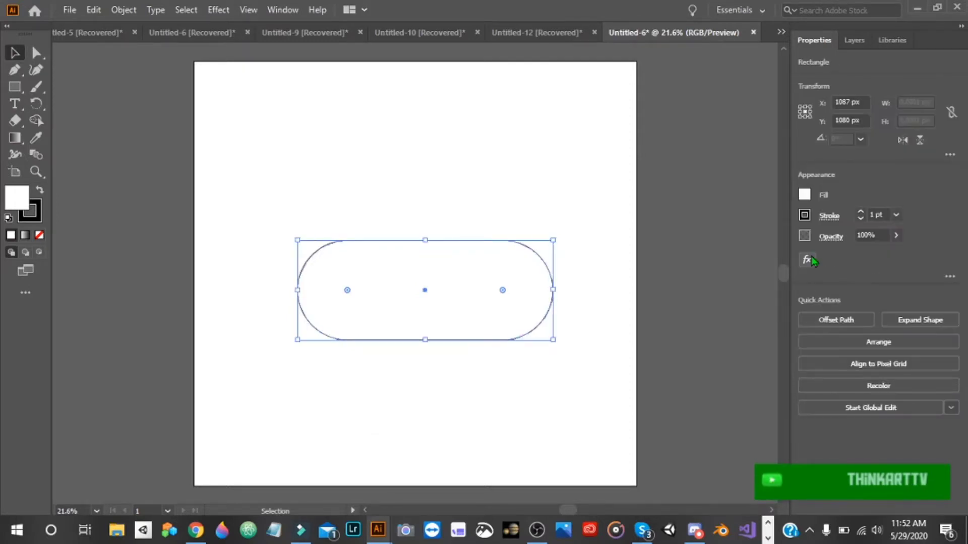
click(804, 214)
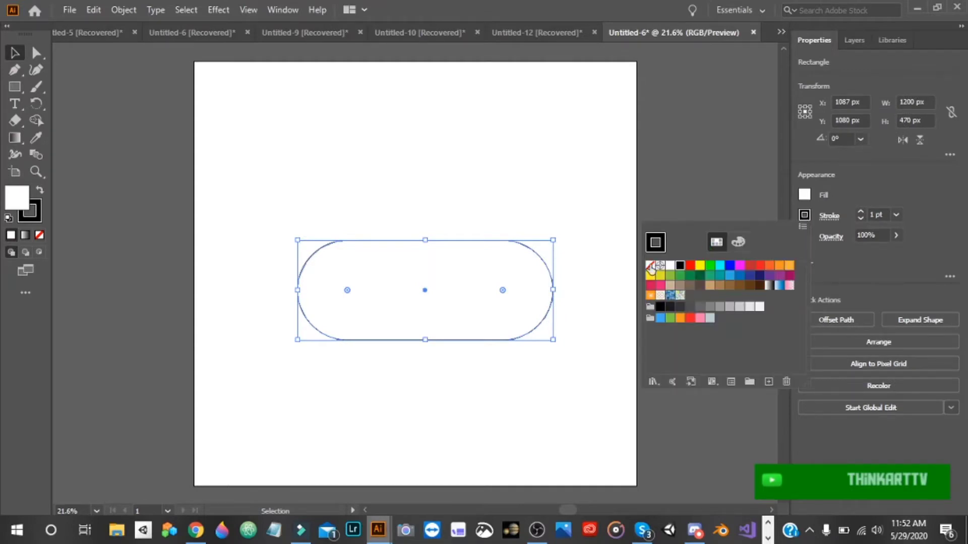
click(650, 266)
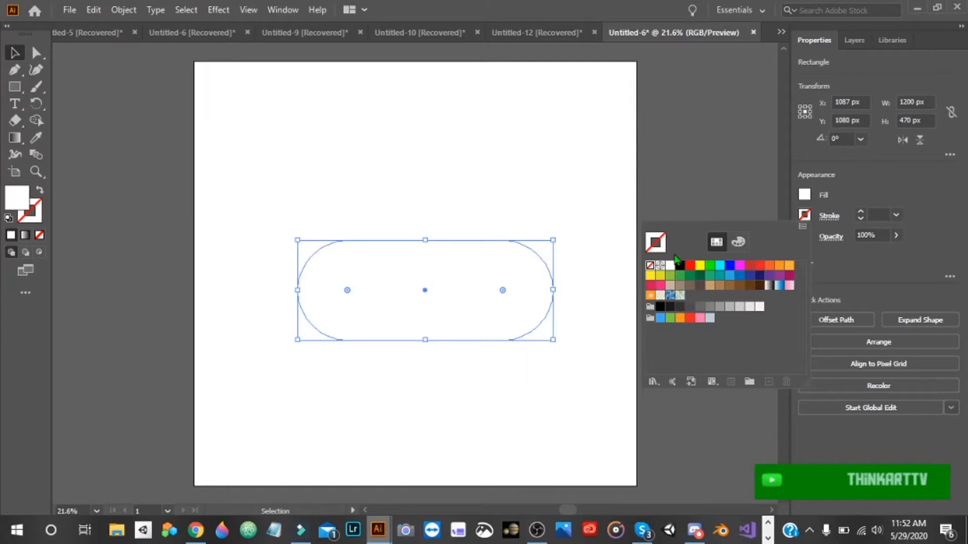
click(841, 178)
click(805, 195)
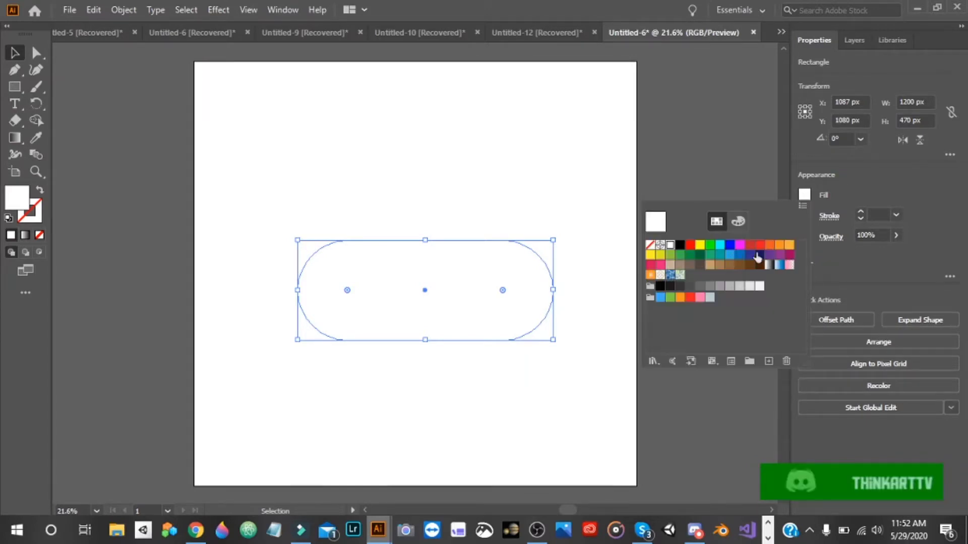
click(758, 256)
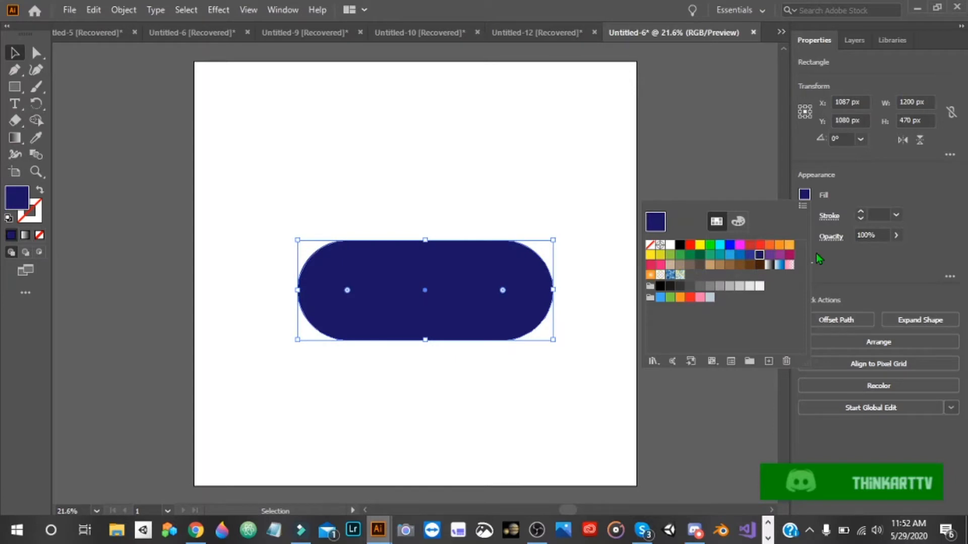
click(751, 255)
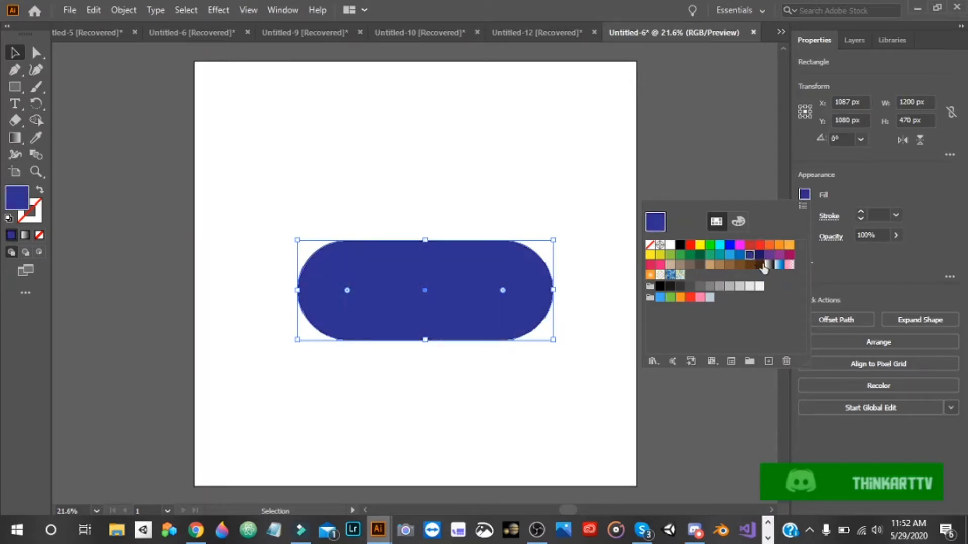
click(415, 442)
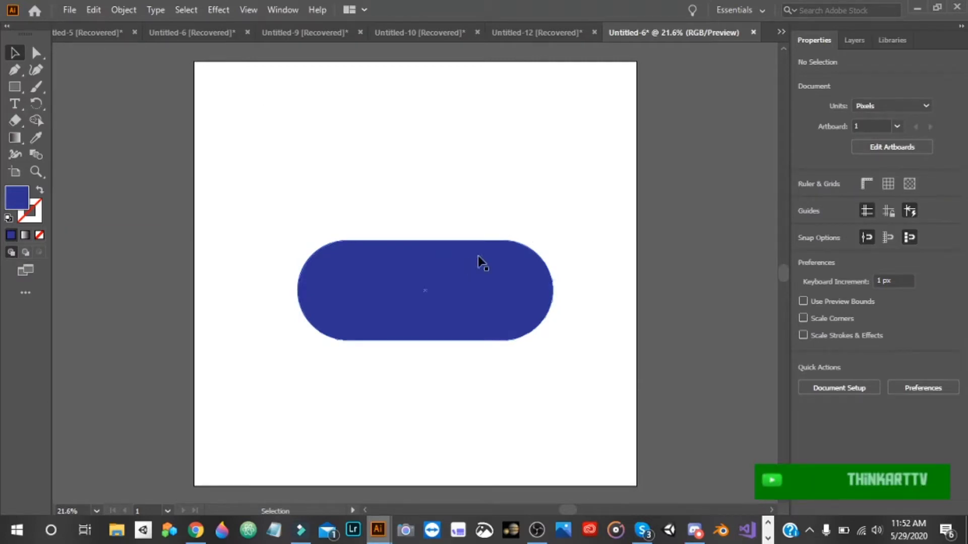
Rotate the pill upright to 90° and move its centre to about X 1164, Y 1340 px, near the artboard's lower edge.
drag(478, 256, 398, 255)
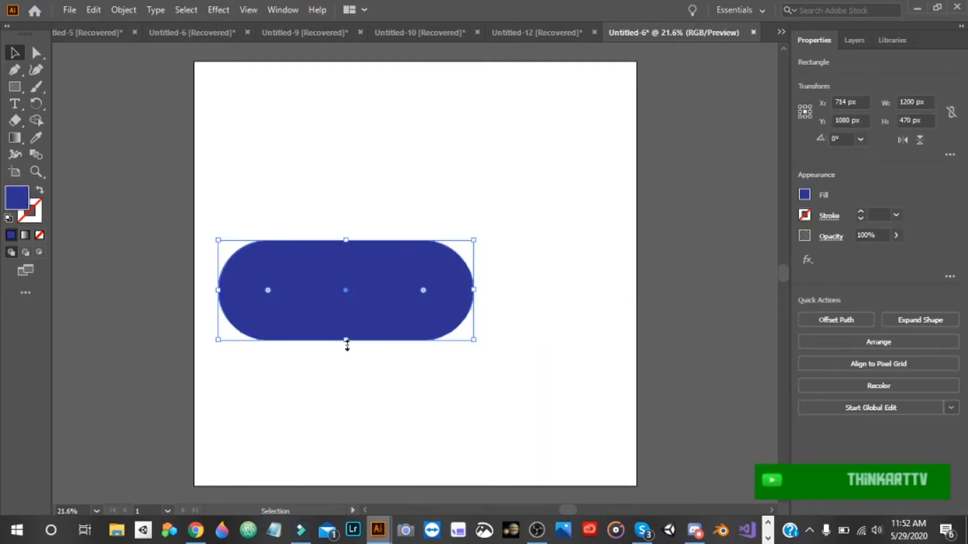
drag(341, 344, 473, 303)
drag(372, 315, 470, 370)
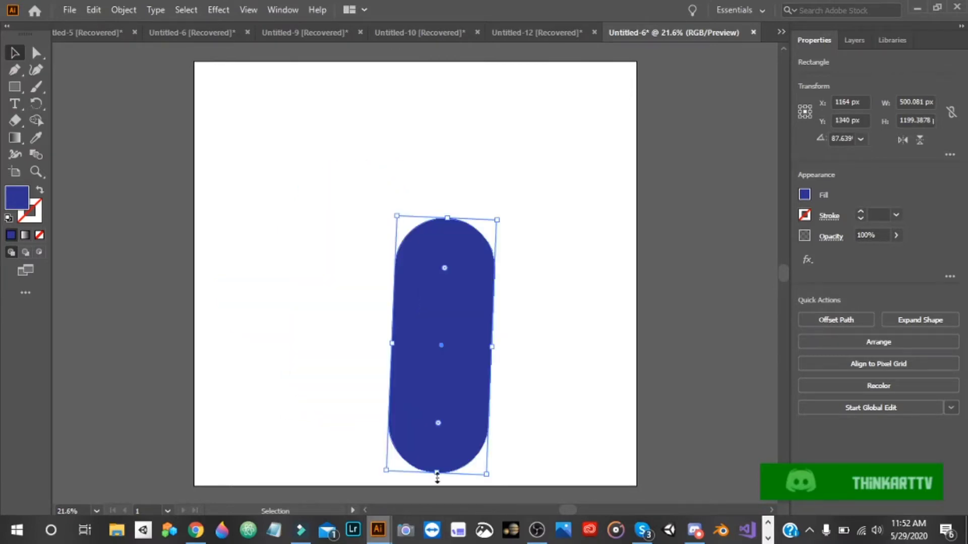
drag(437, 477, 445, 474)
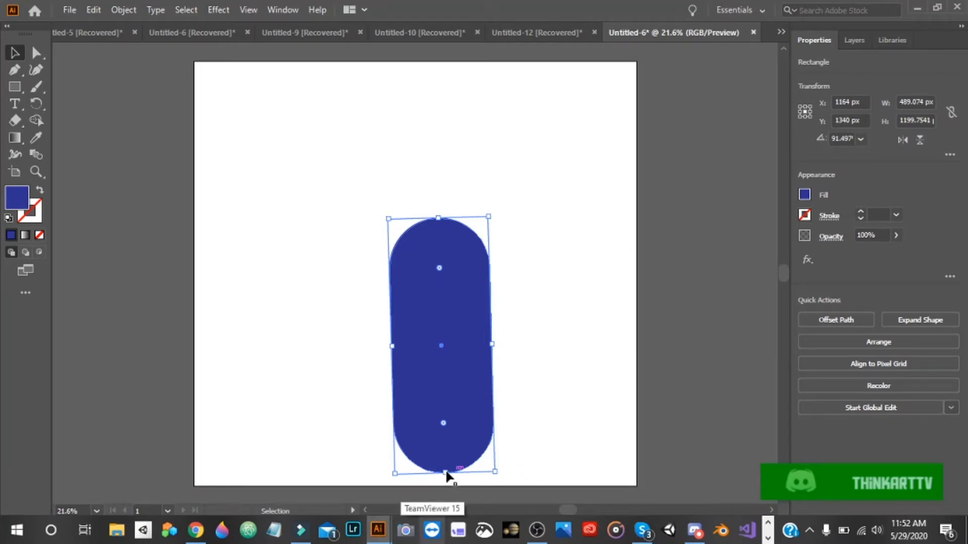
drag(446, 477, 441, 479)
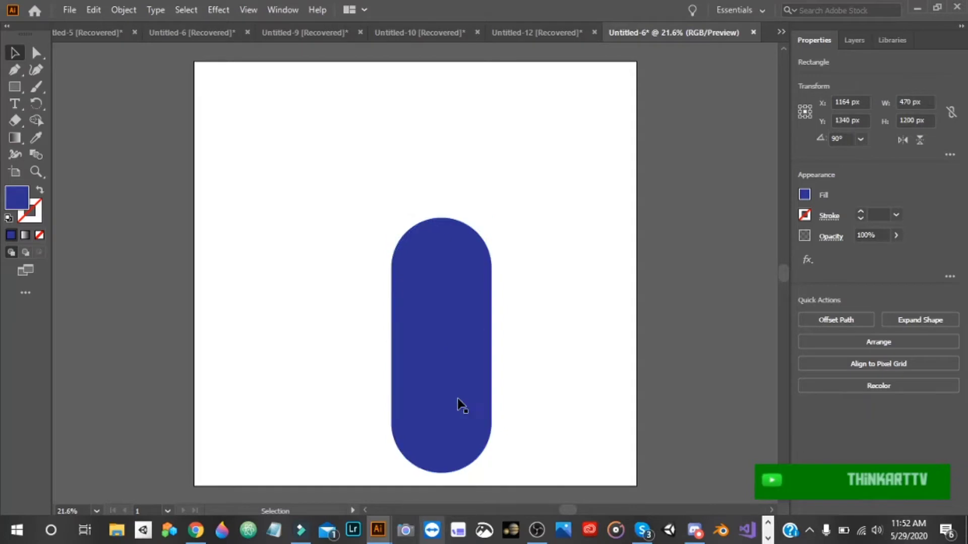
Nudge the upright pill slightly left, closer to the artboard's vertical centre line, and deselect it.
key(ctrl+shift+a)
click(457, 399)
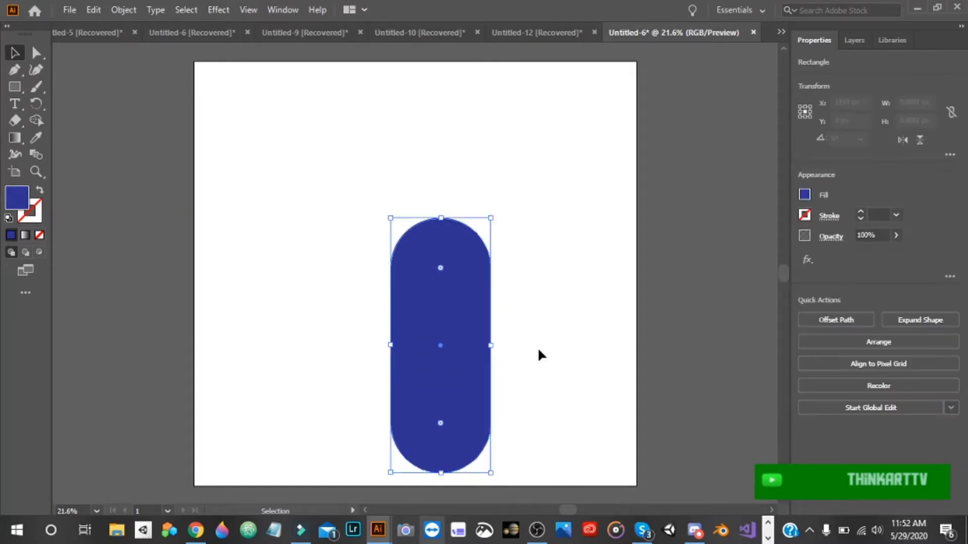
key(Left)
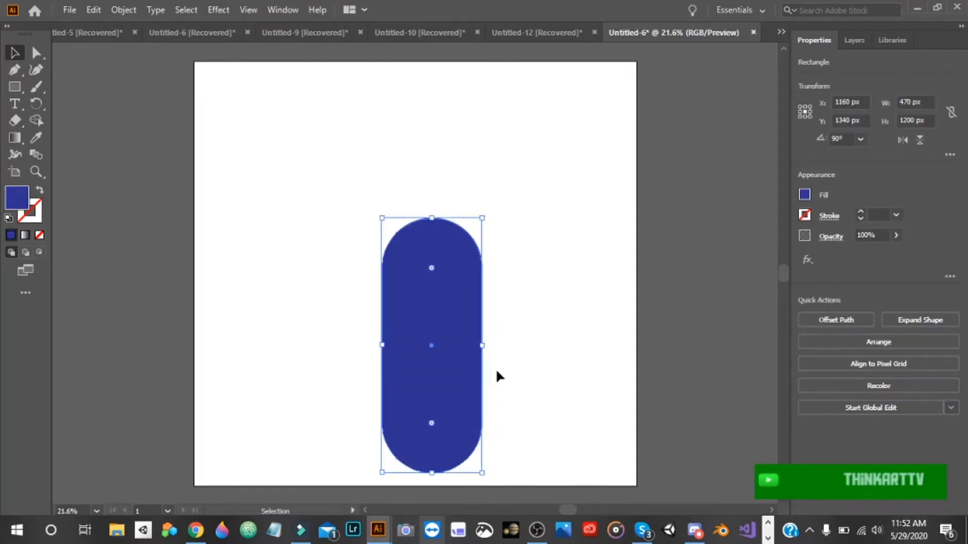
click(497, 372)
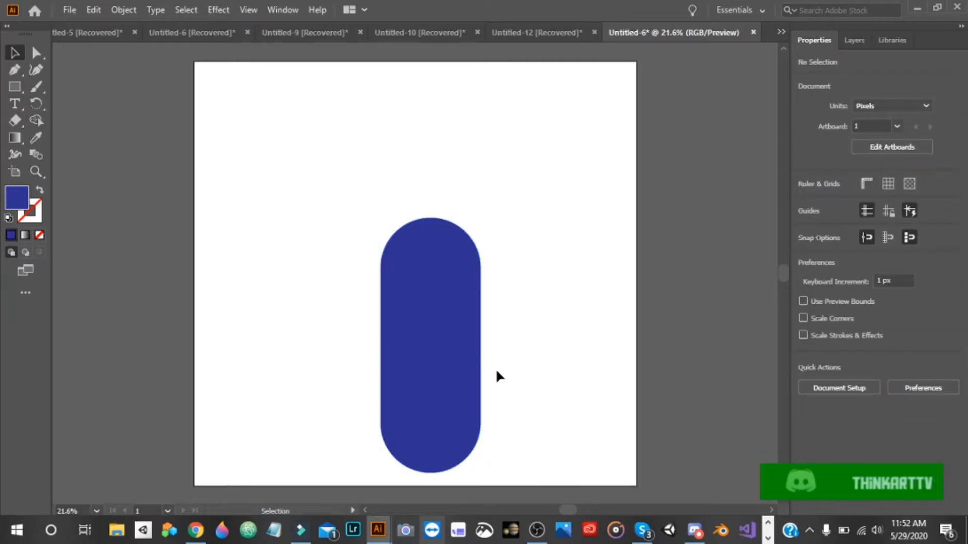
drag(247, 259, 521, 203)
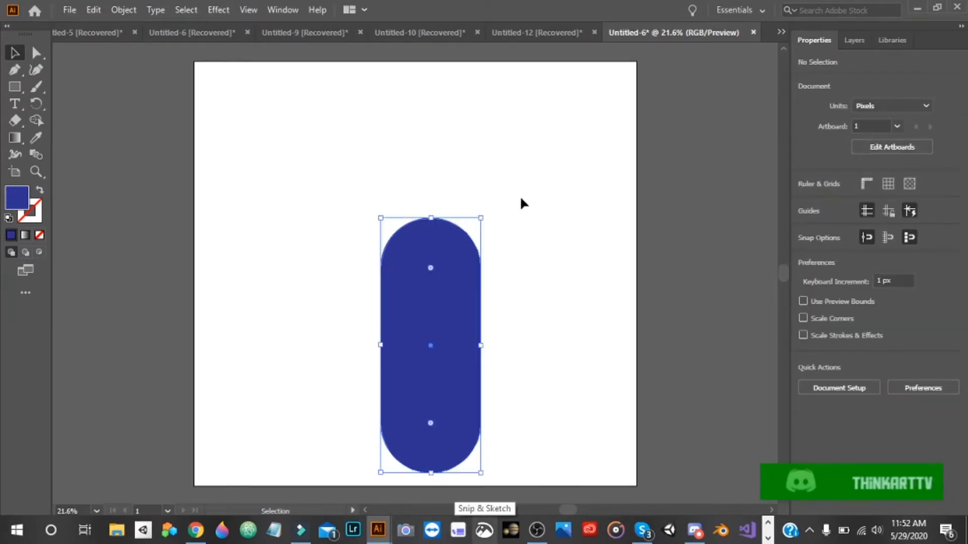
click(504, 193)
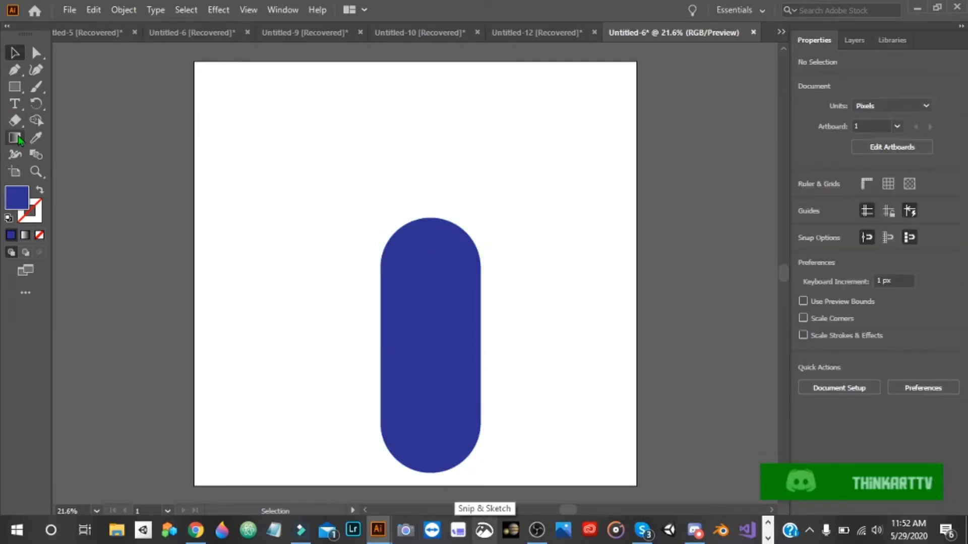
Draw a small downward-pointing triangle about 70 × 160 px on the lower half of the pill with the Pen tool.
click(14, 71)
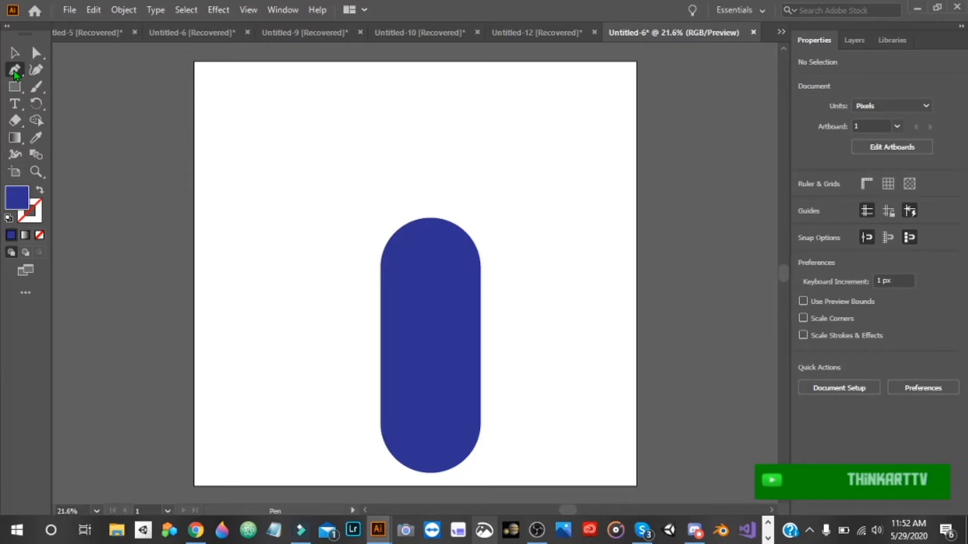
click(422, 355)
click(430, 388)
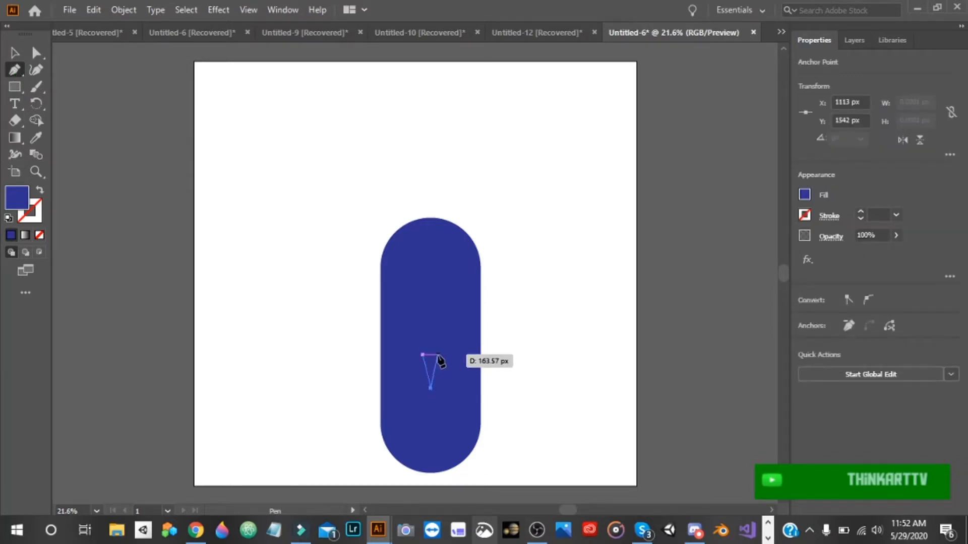
click(437, 355)
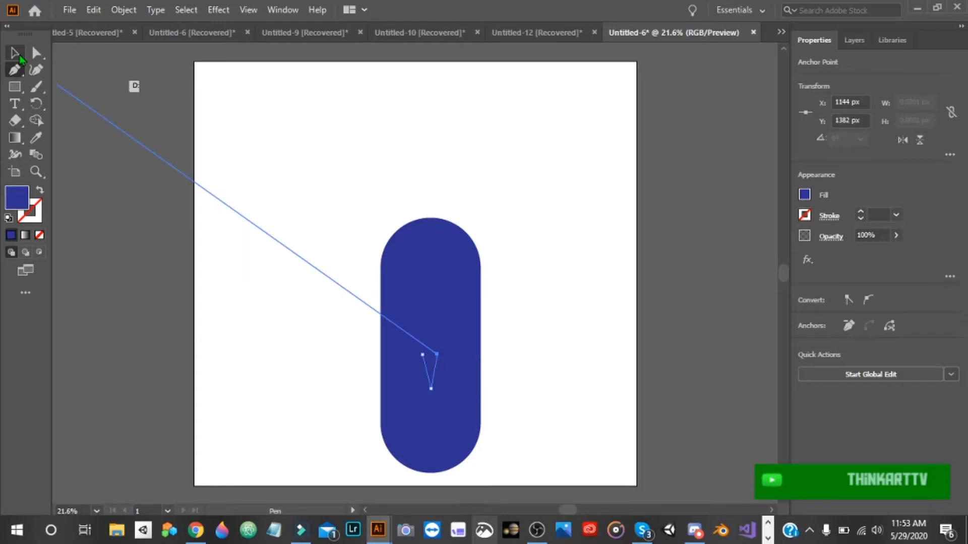
click(20, 59)
Give the small triangle a lighter blue stroke and a matching lighter blue fill.
click(805, 215)
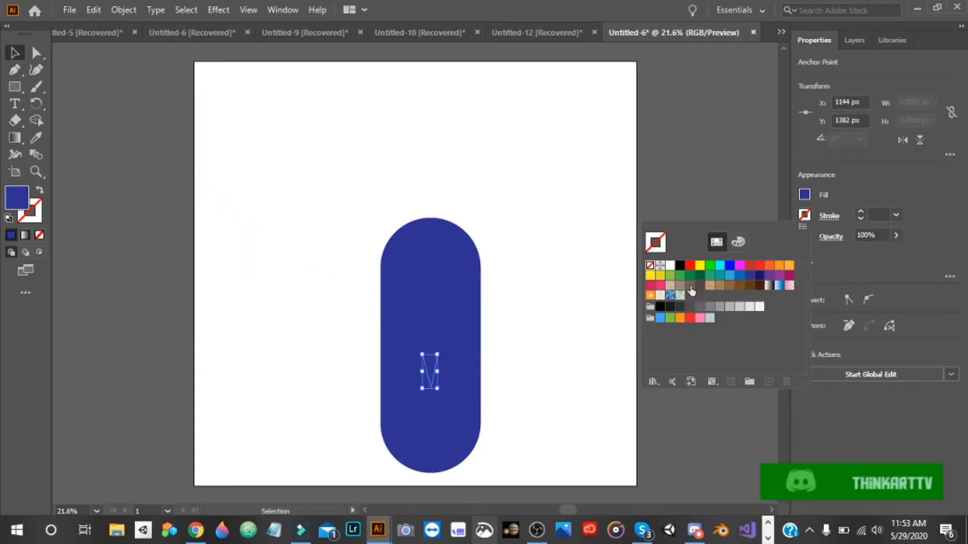
click(739, 275)
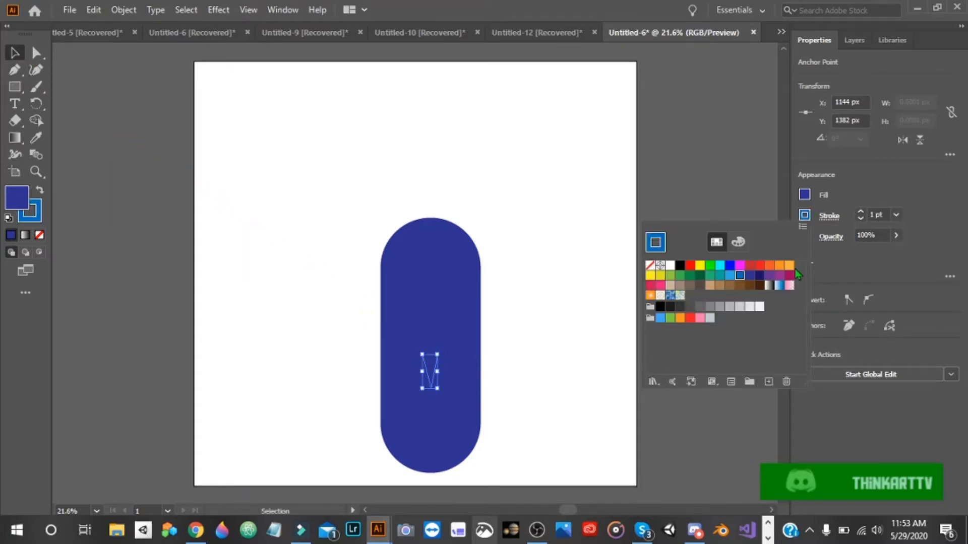
click(805, 194)
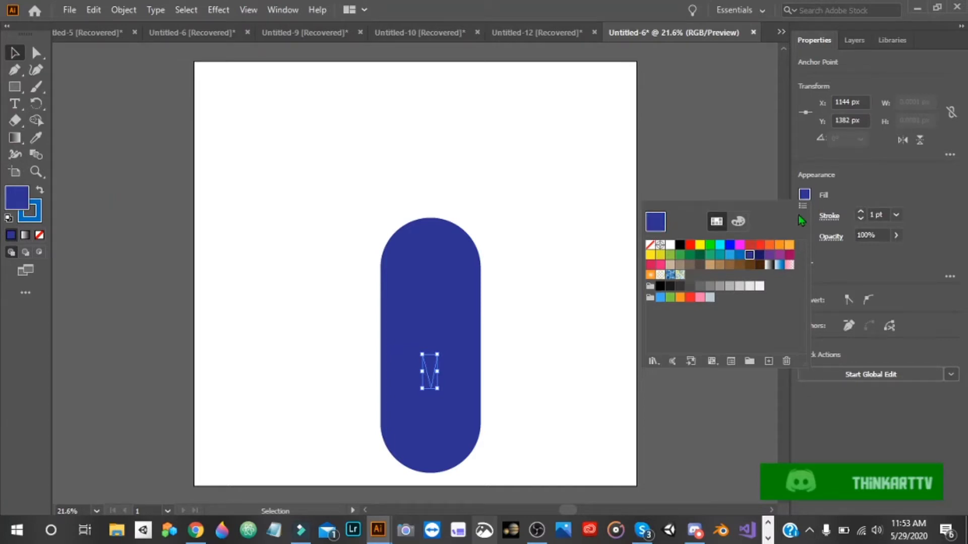
click(740, 254)
click(694, 342)
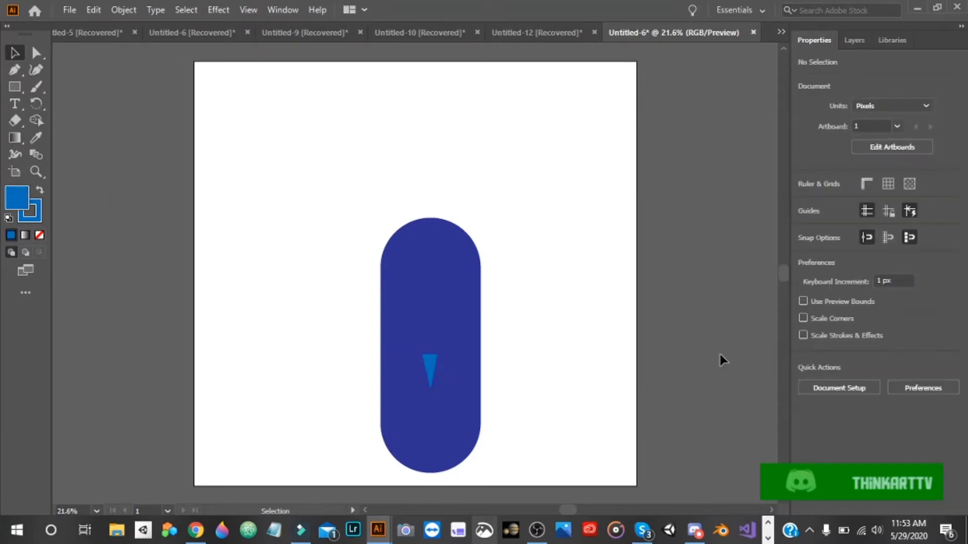
Delete the small lighter blue triangle from the pill.
click(430, 364)
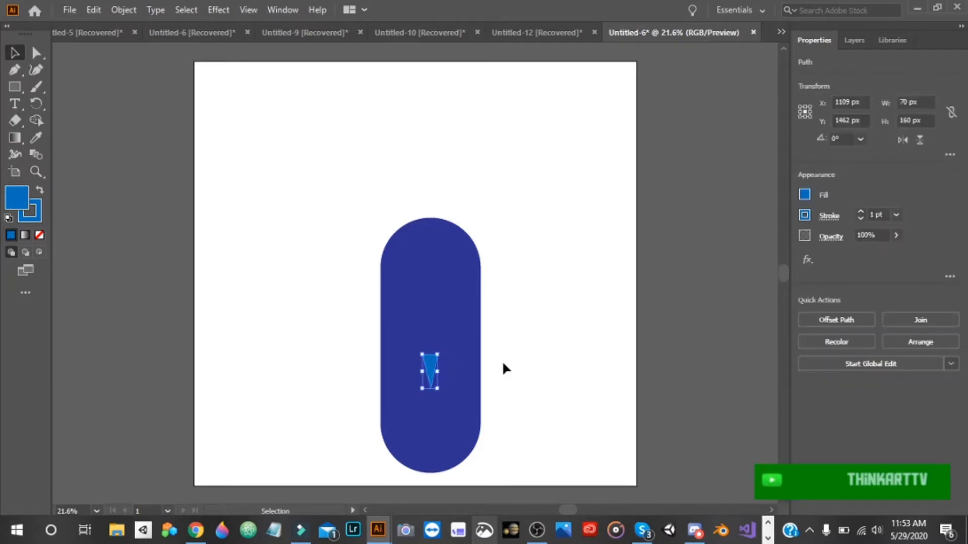
key(ctrl+h)
click(502, 361)
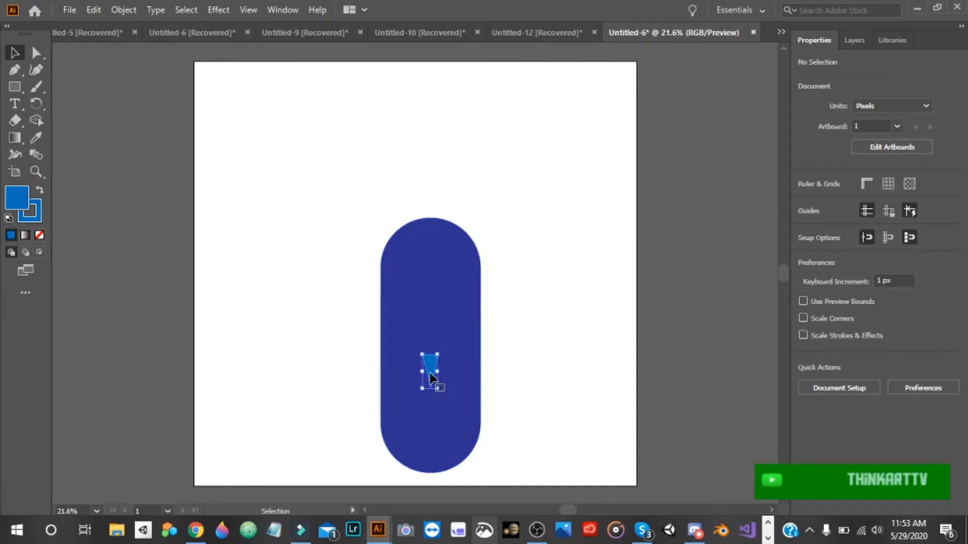
scroll(791, 283, down, 2)
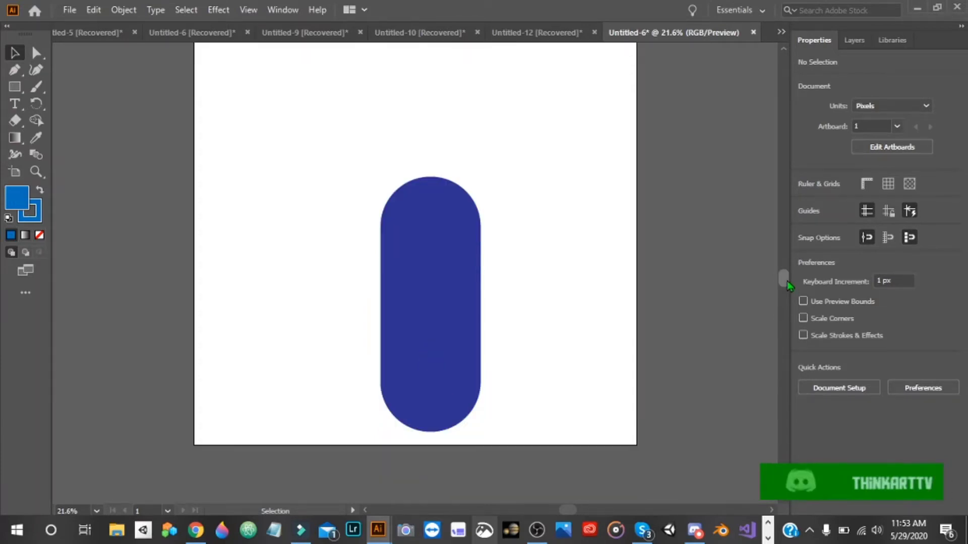
scroll(788, 285, down, 1)
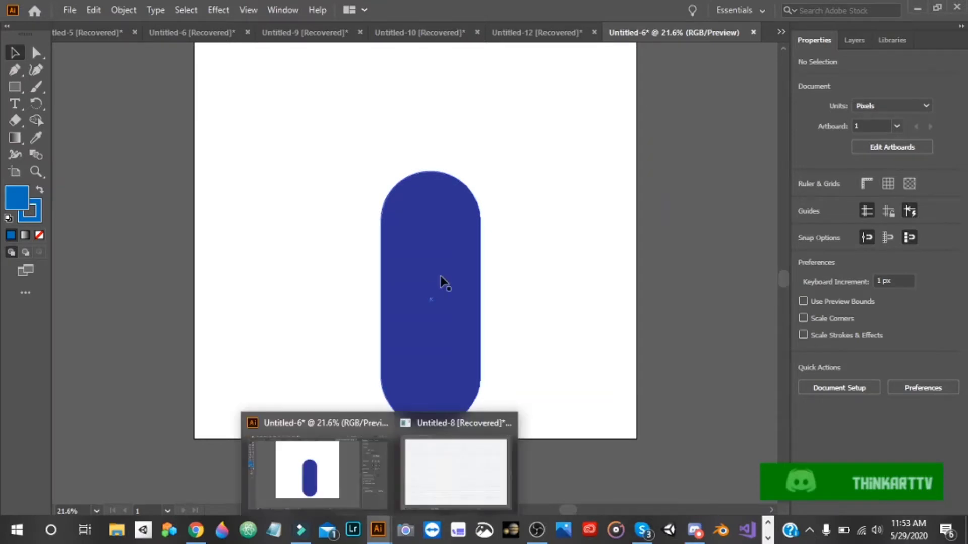
mouse_move(440, 281)
mouse_down()
mouse_move(478, 209)
mouse_move(464, 283)
mouse_move(440, 281)
mouse_up()
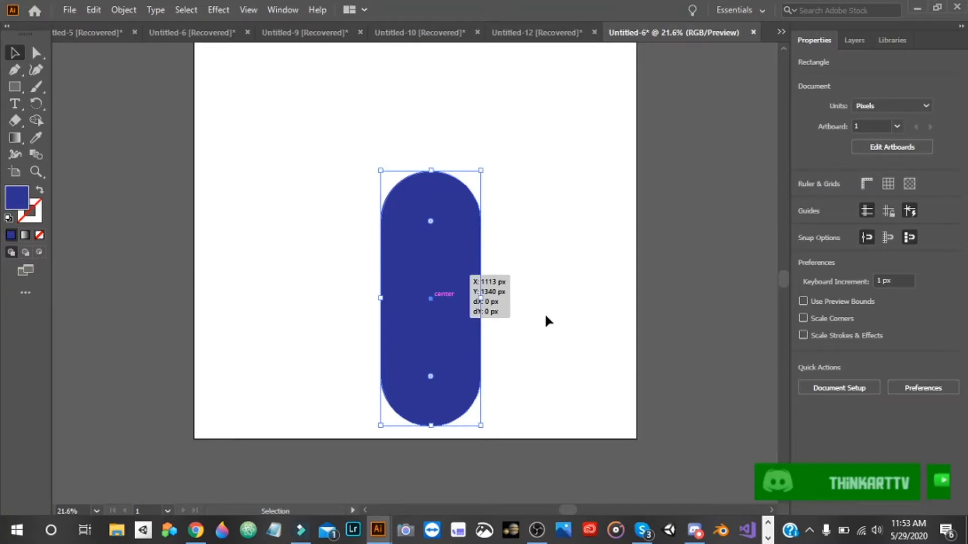
click(545, 316)
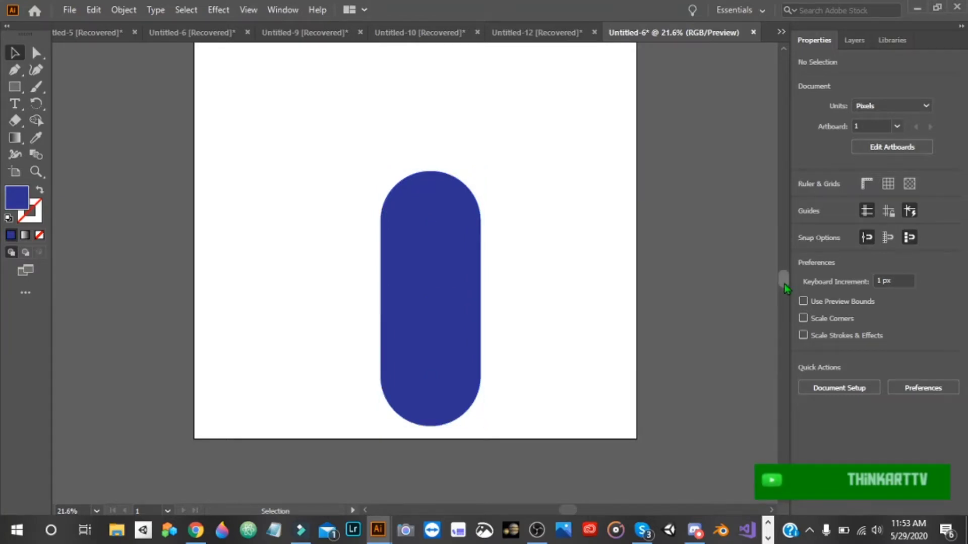
scroll(333, 328, up, 1)
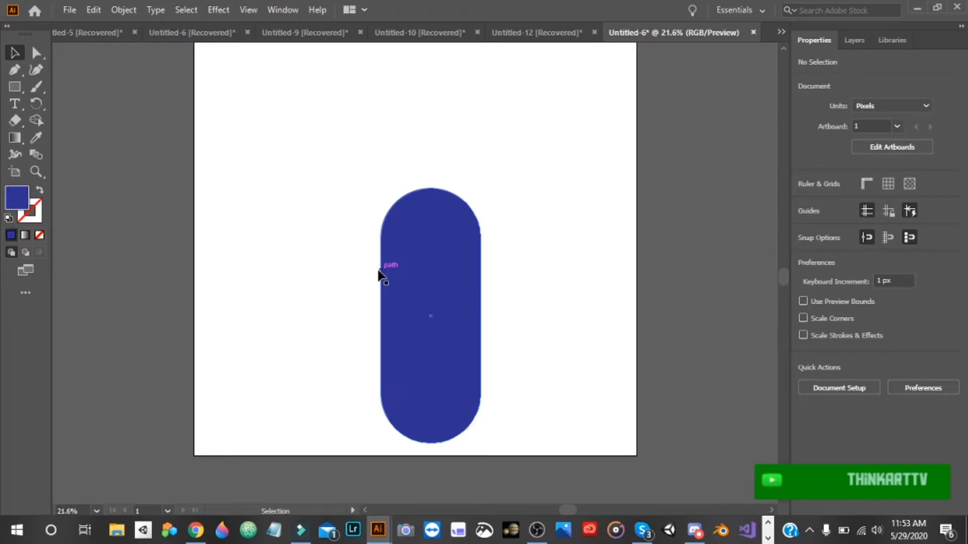
click(36, 72)
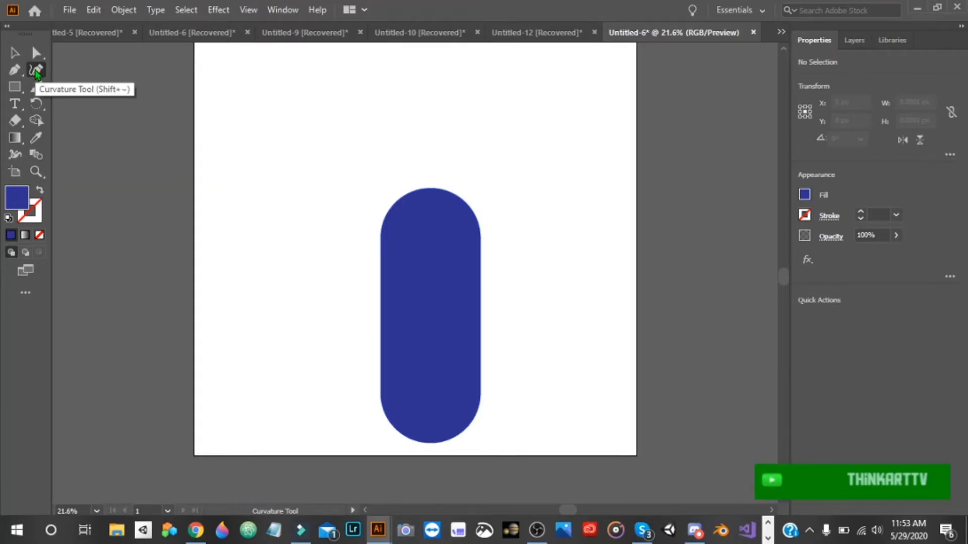
Switch to Chrome, search Google Images for "Shark Image" with the cartoon filter, and look through the results.
mouse_move(197, 534)
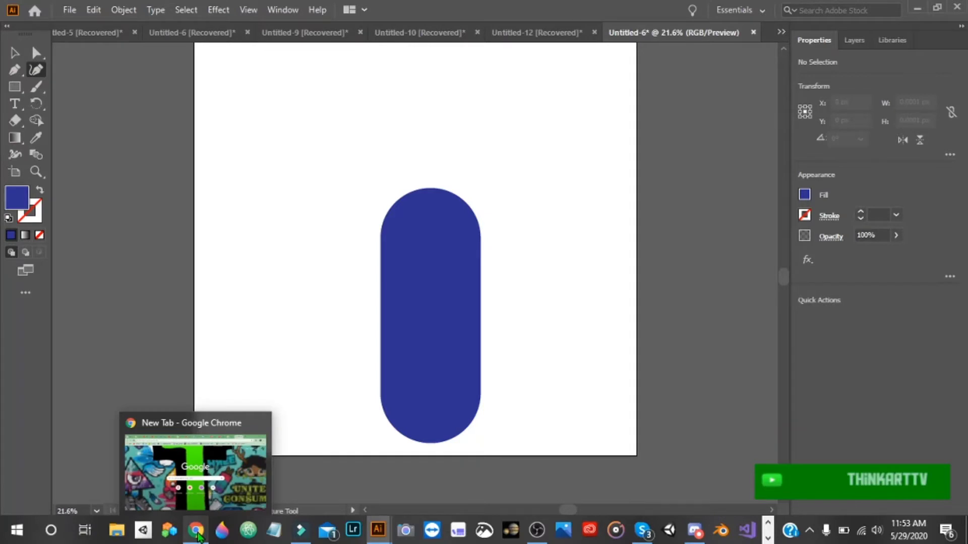
click(197, 534)
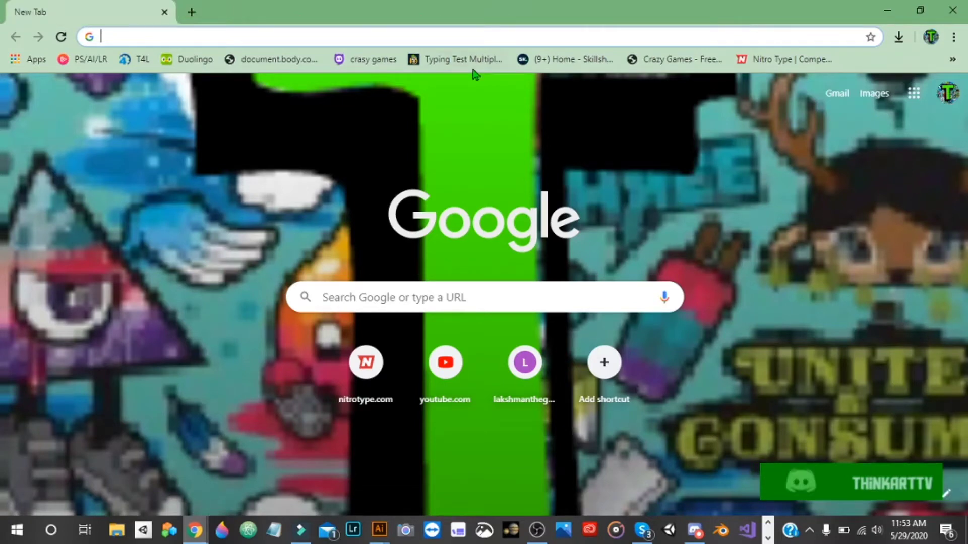
text(Shark+Image&tbm=isch&chips=q:s...)
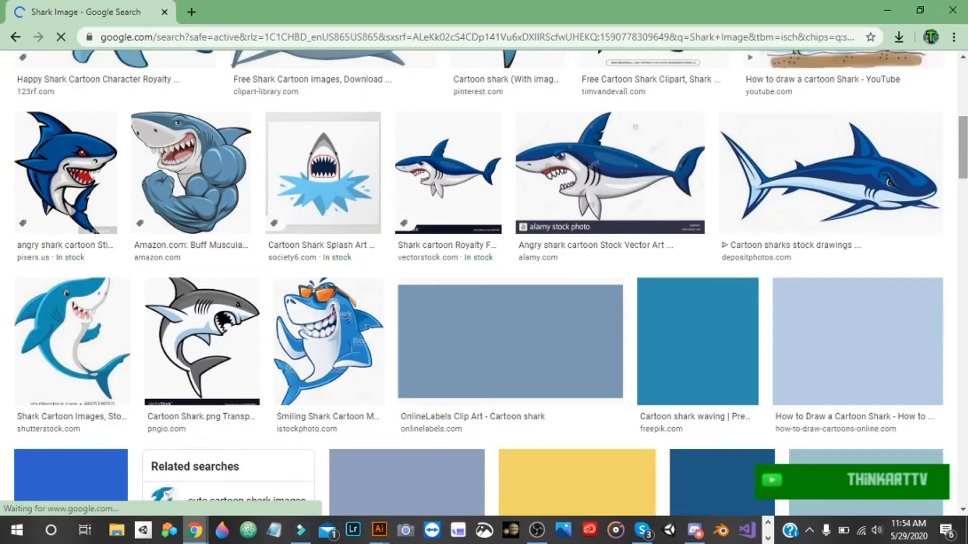
drag(966, 178, 963, 226)
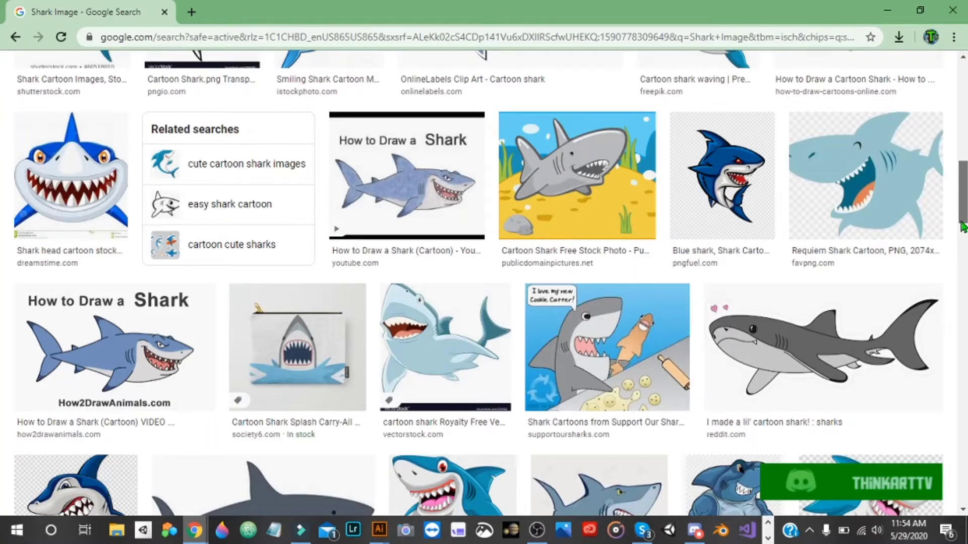
drag(963, 226, 951, 309)
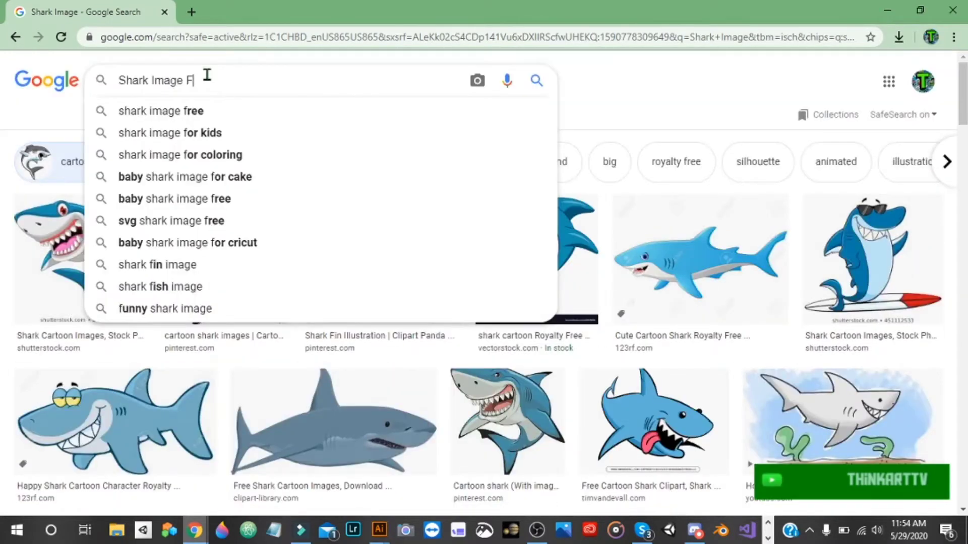
Search the images for "Shark Image Facing 90 Degrees".
text(acing 9)
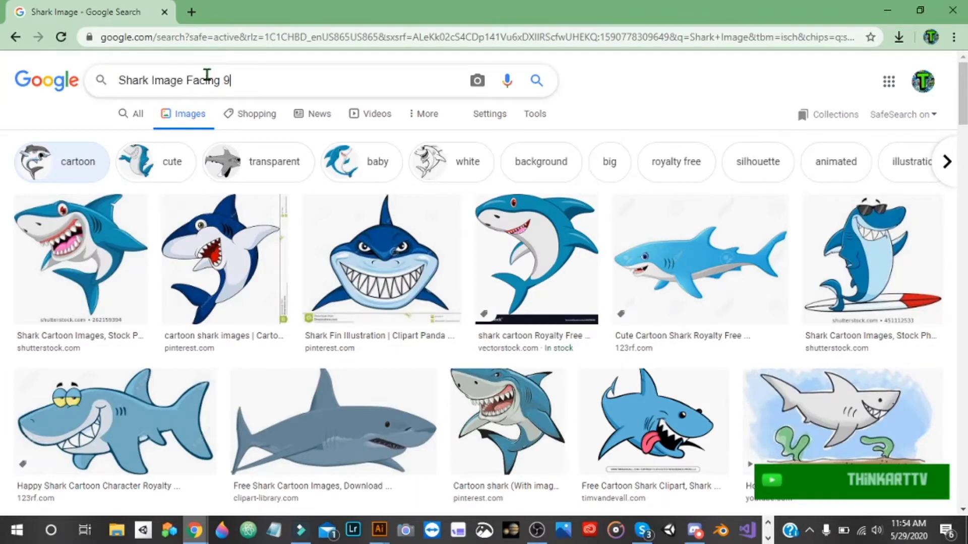
text(0 Degrees)
key(Return)
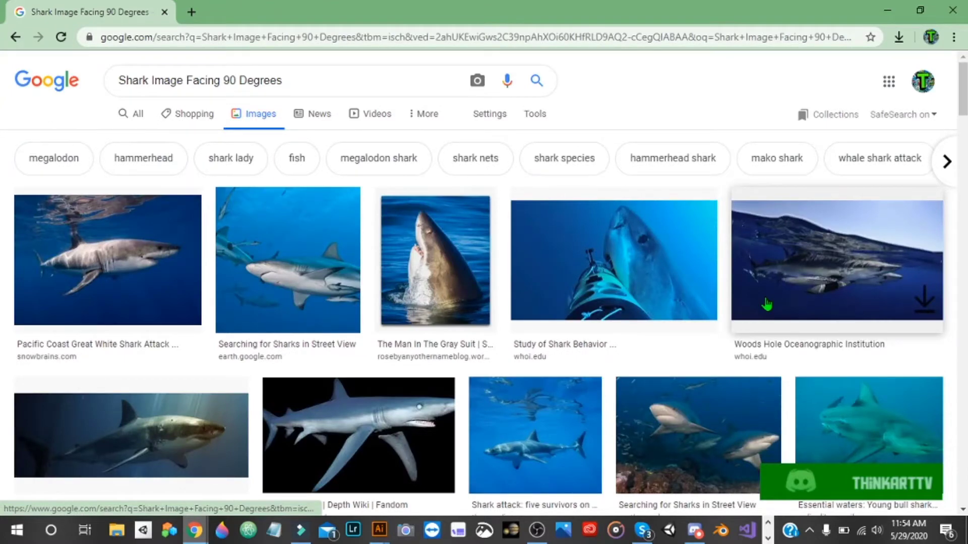
Refine the image search to "Shark Image Facing 90 Degrees 3rd person view".
click(342, 73)
text(3)
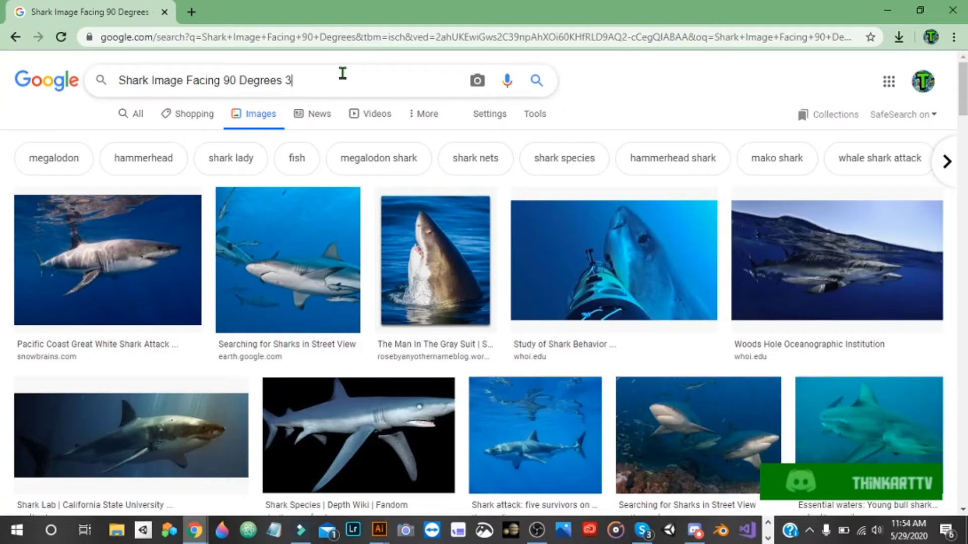
text(rd person)
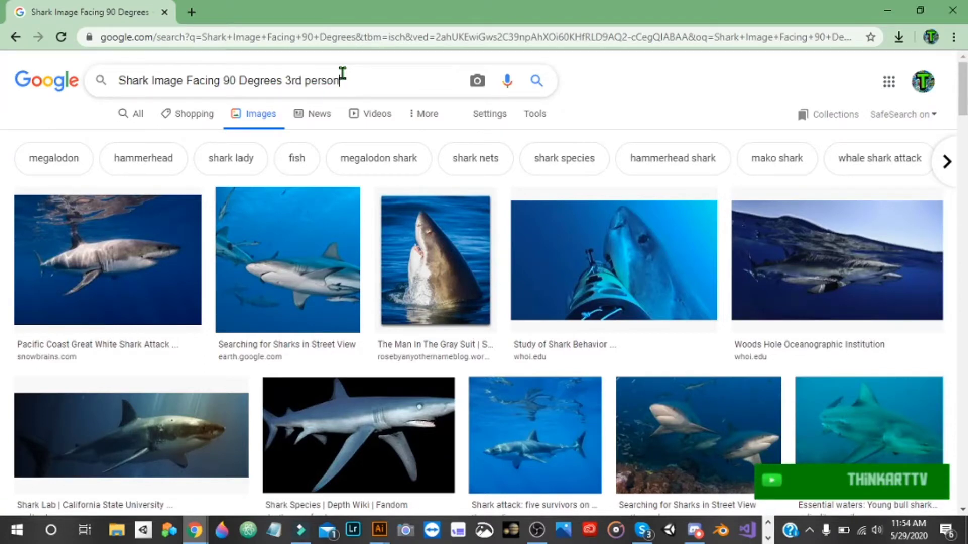
text( view)
key(Return)
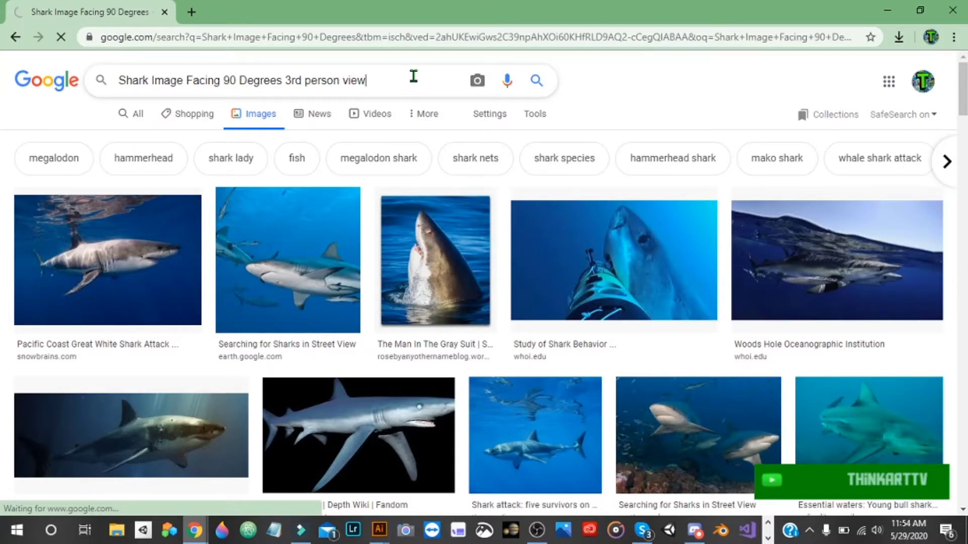
Look through the shark results for a view from above and open the dfw.cbslocal.com photo of a shark beside a diver.
scroll(413, 76, down, 6)
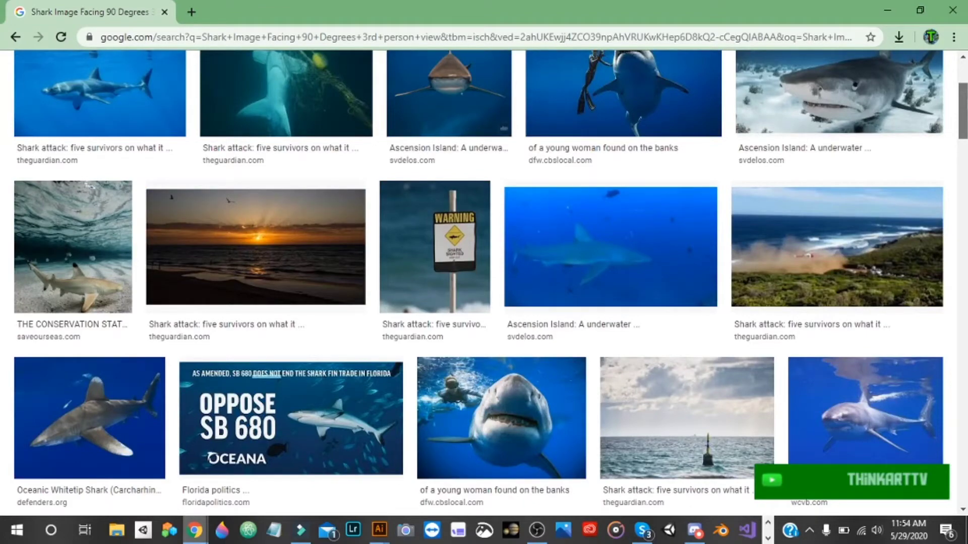
scroll(483, 282, down, 10)
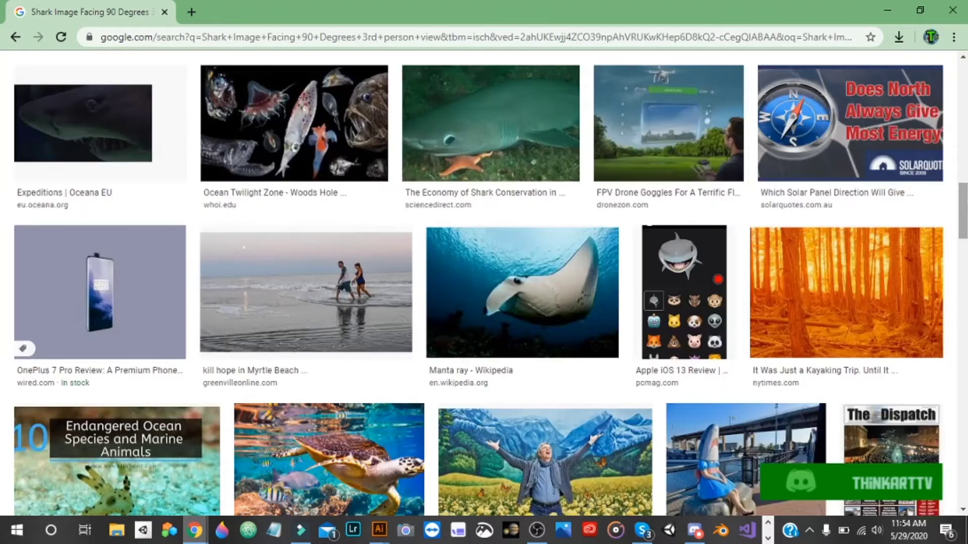
scroll(951, 267, down, 10)
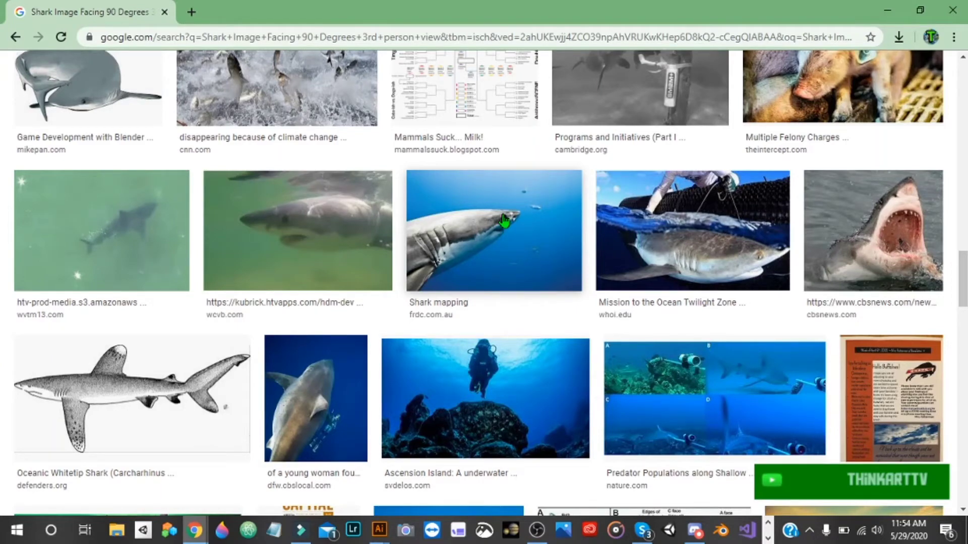
click(315, 398)
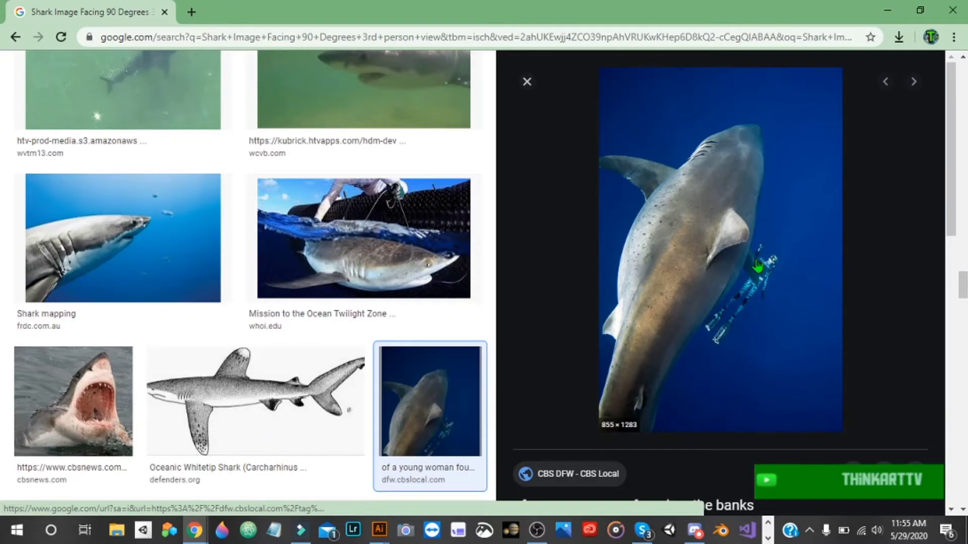
Switch back to Illustrator and draw a curved fin about 264 × 336 px against the pill's left edge with the Curvature tool.
mouse_move(378, 529)
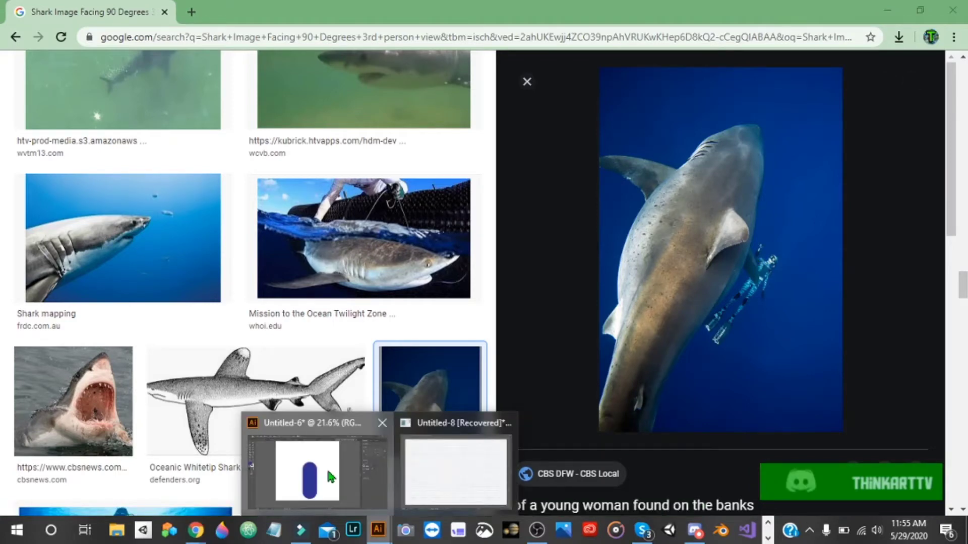
click(327, 472)
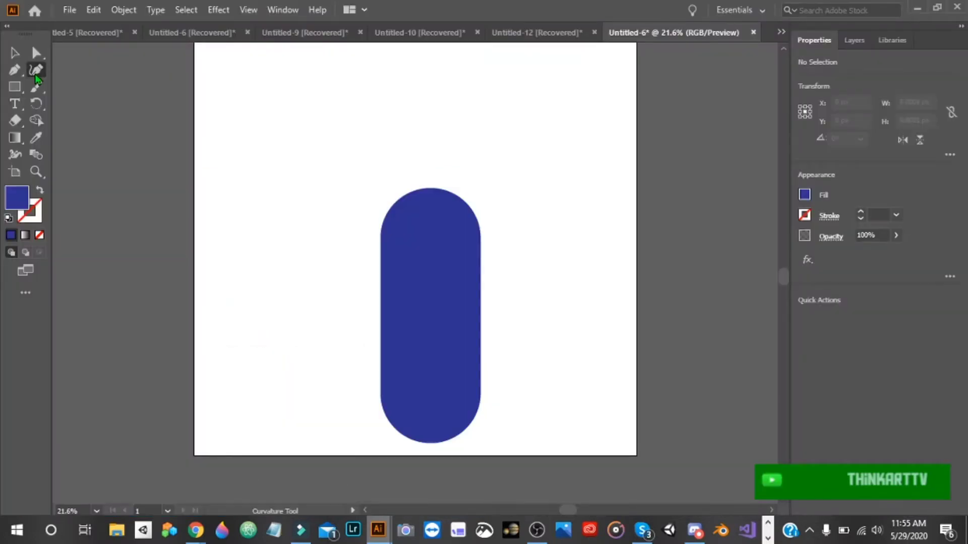
click(36, 71)
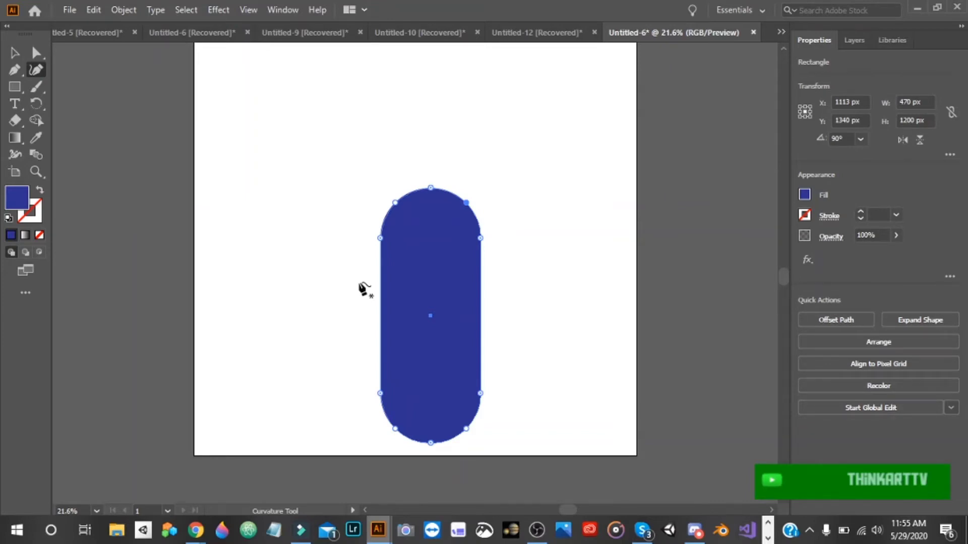
click(355, 279)
click(375, 268)
click(372, 308)
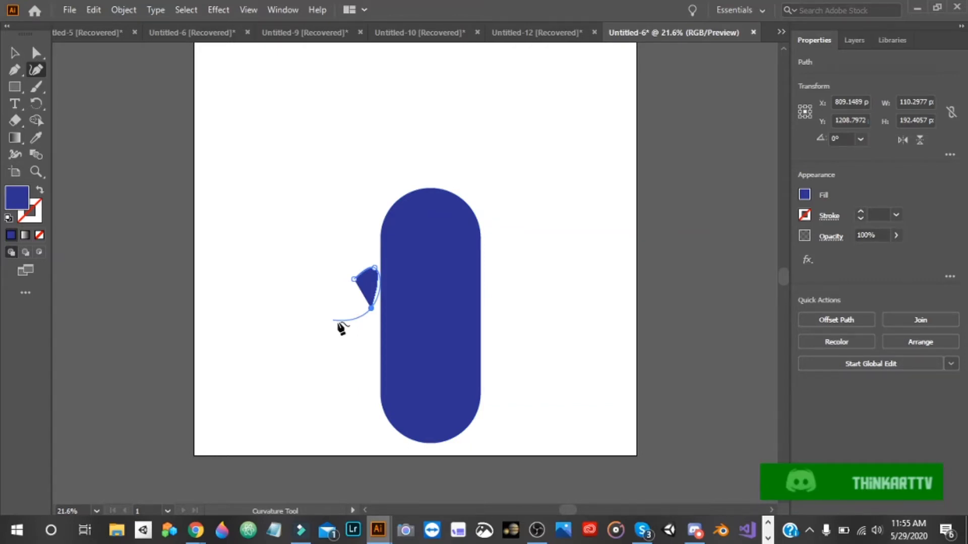
key(v)
Move the fin 50 px right so it overlaps the pill, and enlarge it proportionally to about 381 × 485 px.
drag(354, 309, 360, 308)
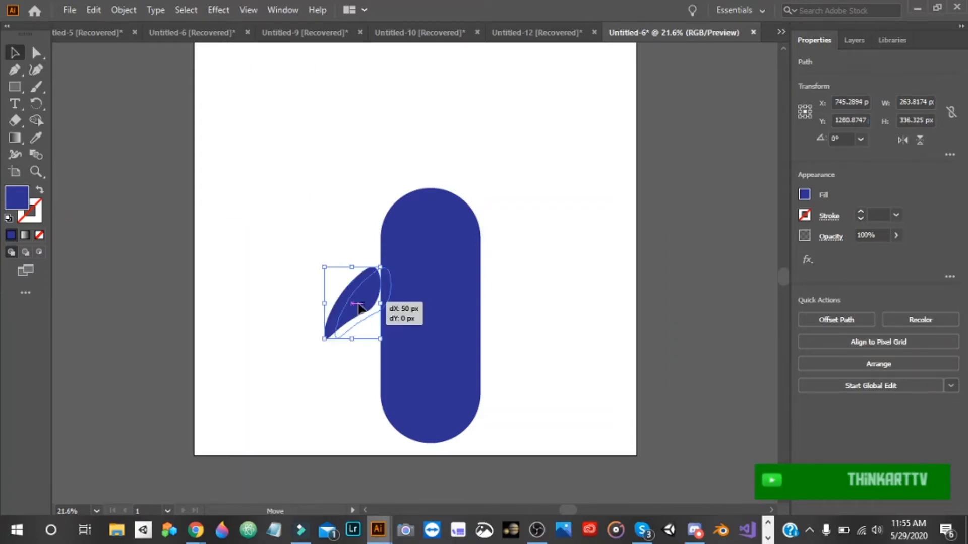
drag(329, 338, 295, 377)
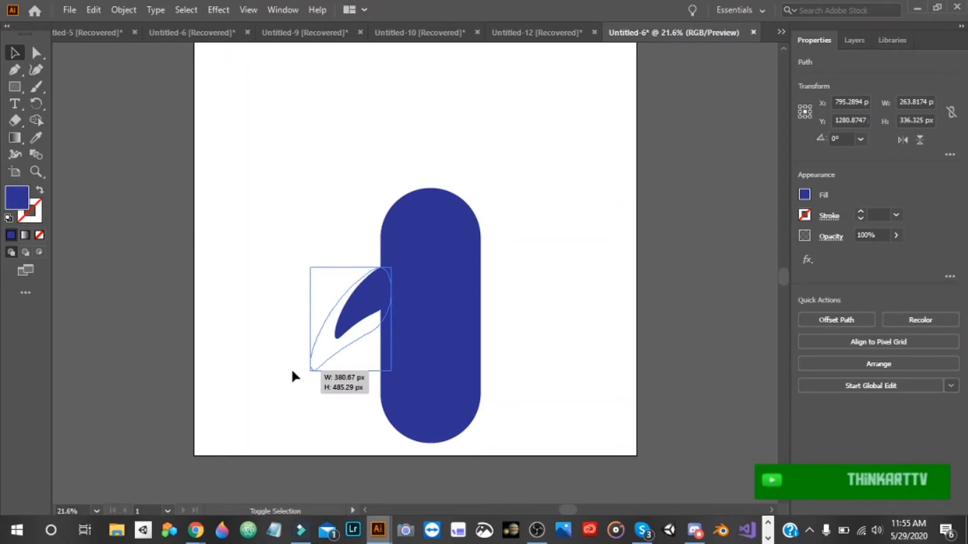
drag(295, 377, 295, 377)
Send the fin to the back, behind the pill, and give it a lighter blue fill.
right_click(352, 313)
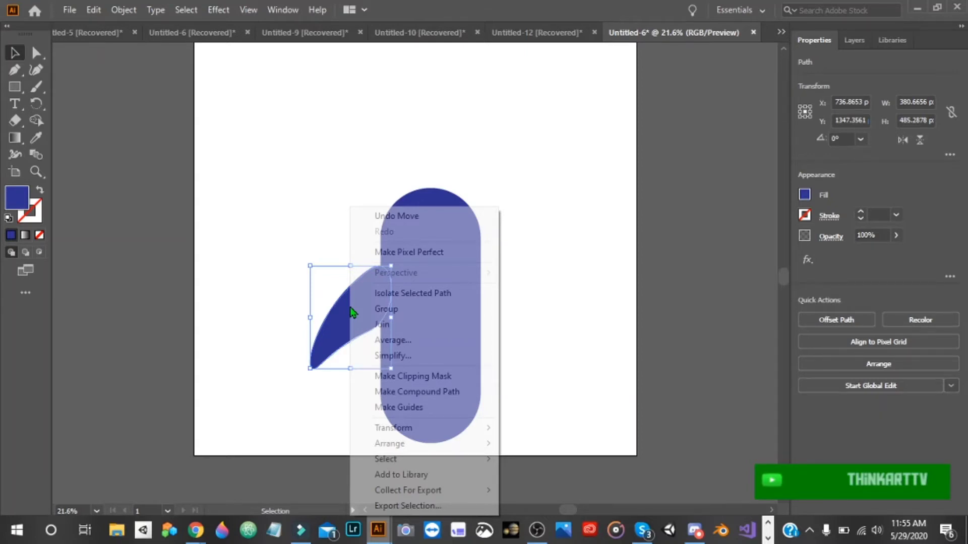
mouse_move(481, 444)
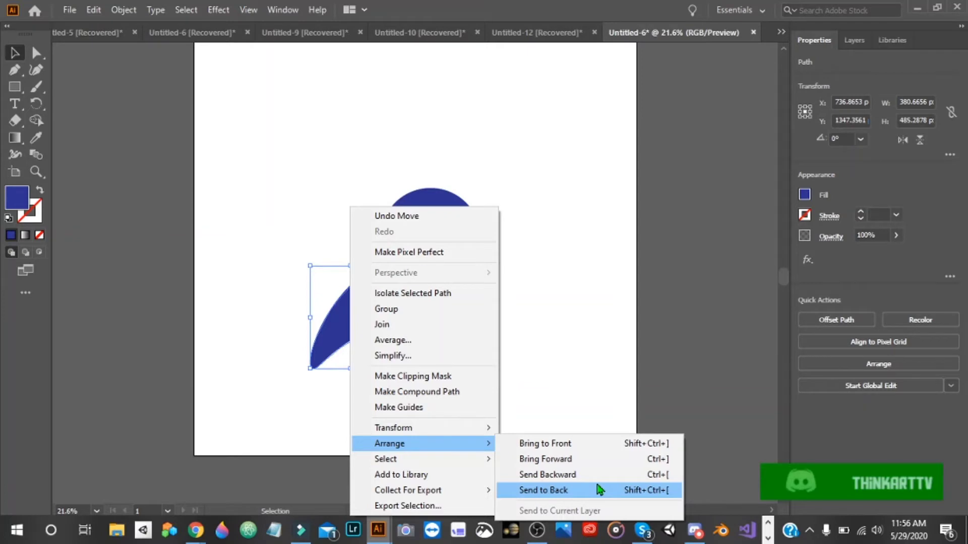
click(598, 486)
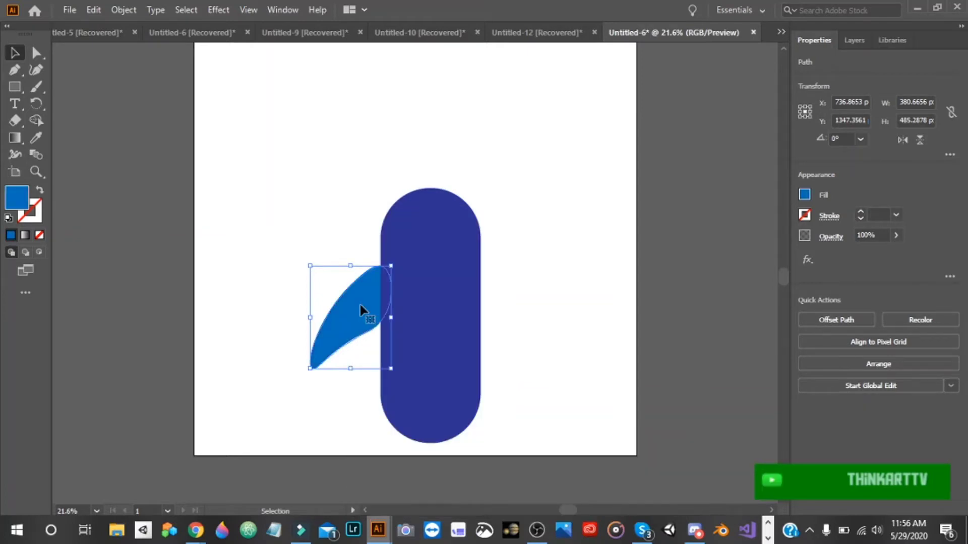
Duplicate the lighter blue fin and place the copy against the pill's right edge.
key(ctrl+d)
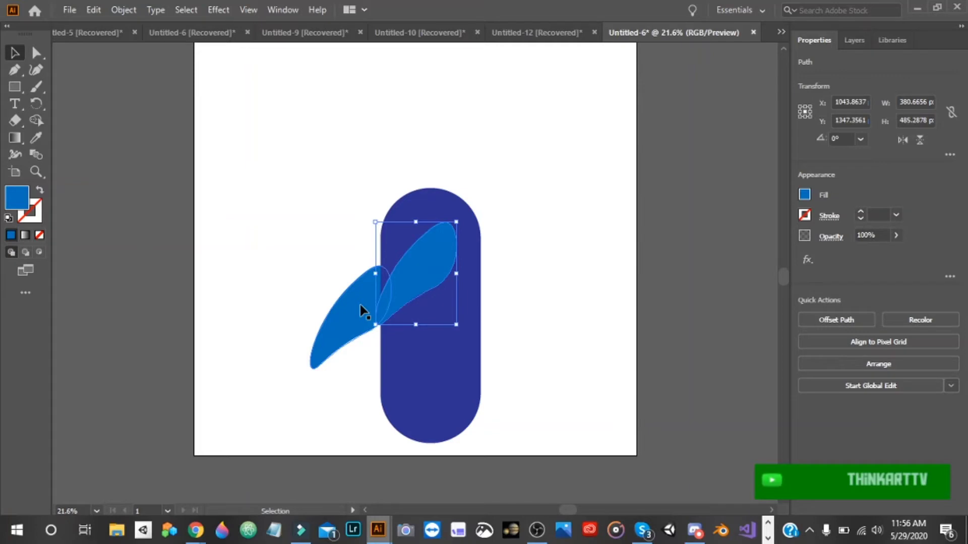
drag(362, 310, 509, 304)
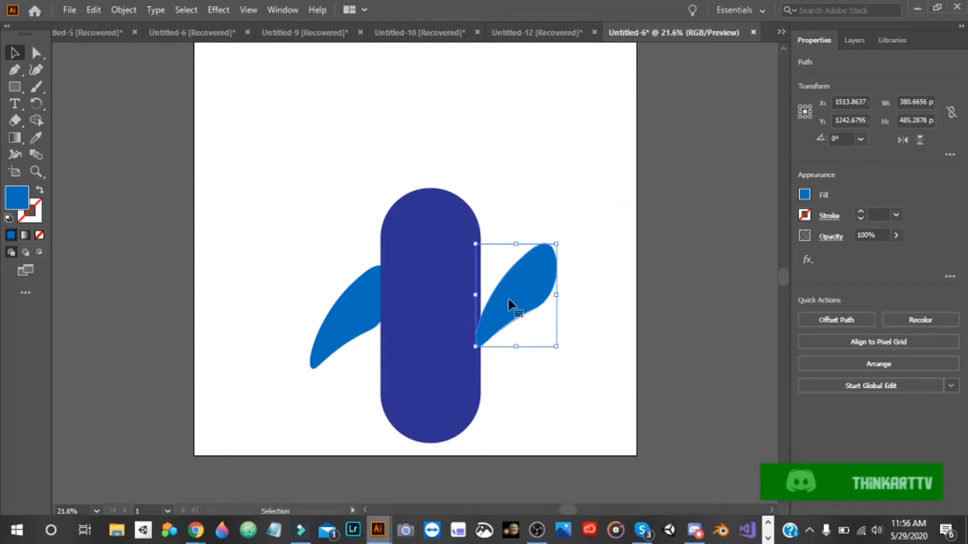
Reflect the copied fin across the vertical axis, with preview enabled, so it mirrors the left fin.
right_click(509, 301)
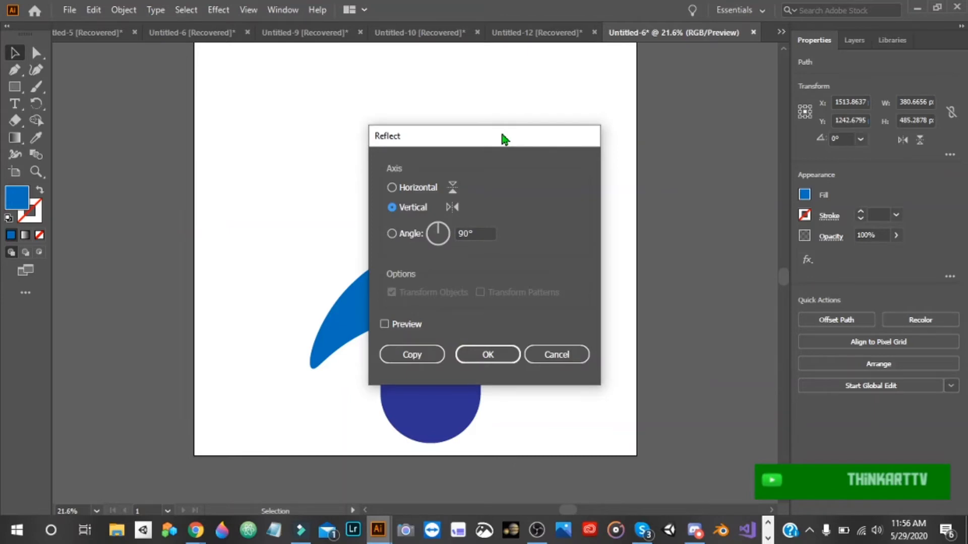
drag(504, 139, 734, 154)
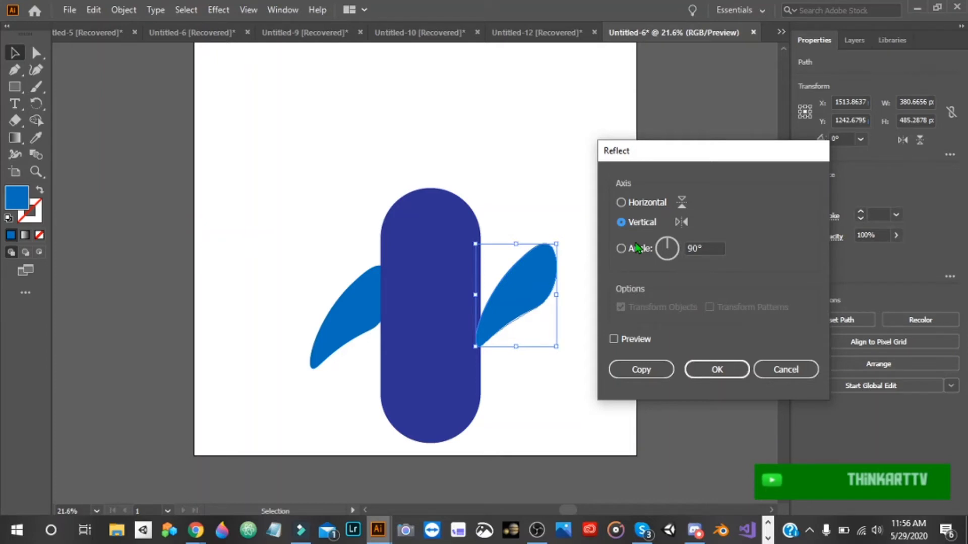
click(614, 339)
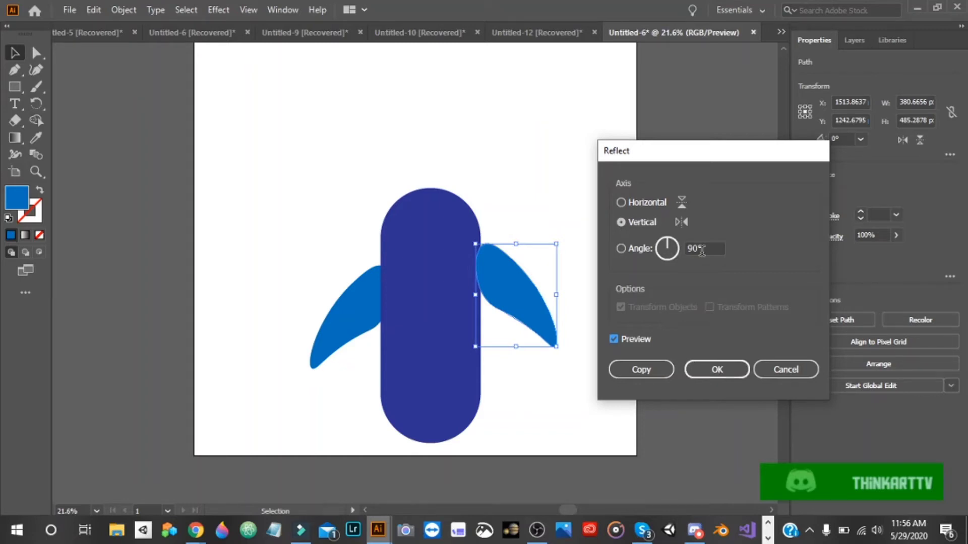
key(Return)
Move the mirrored fin down and left to align with the opposite fin, and send it to the back.
drag(519, 290, 510, 314)
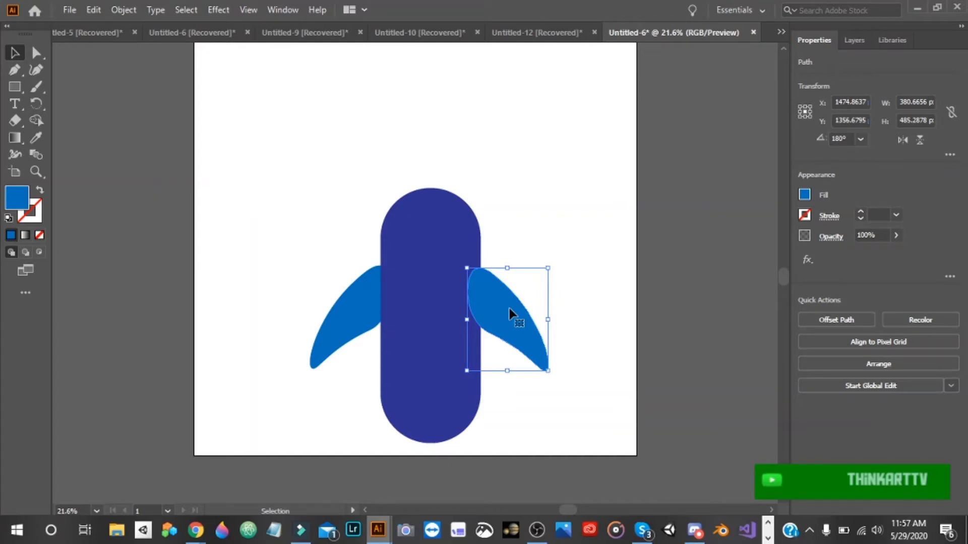
right_click(510, 309)
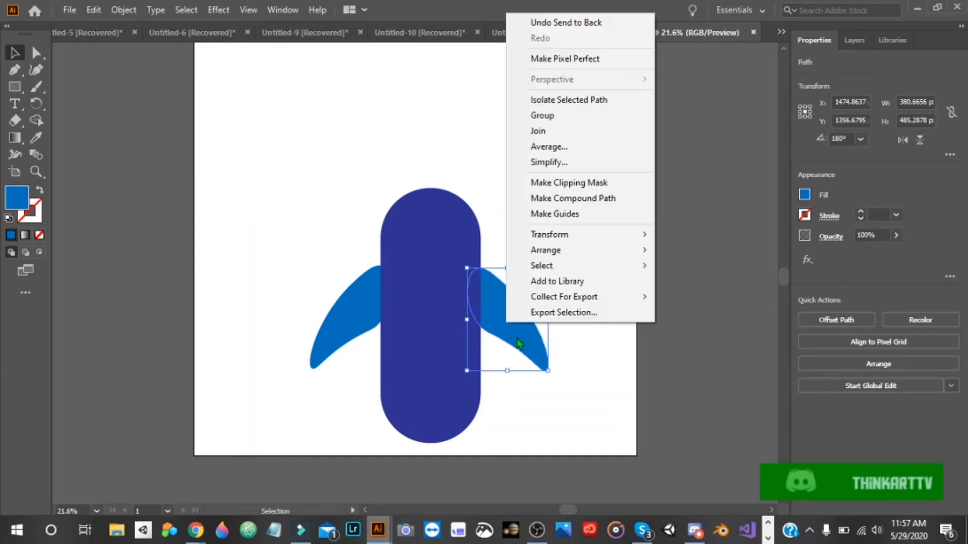
mouse_move(605, 250)
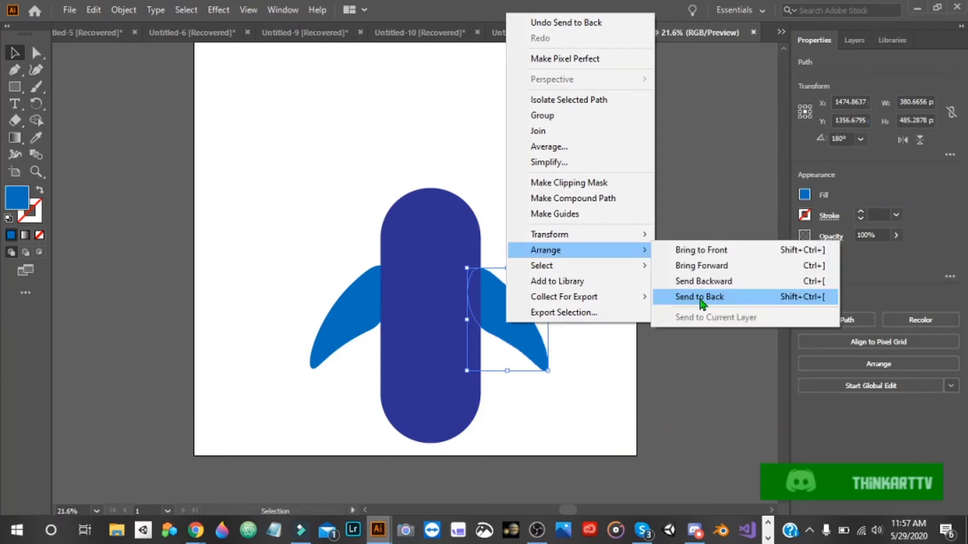
Send the mirrored fin to the back, behind the pill-shaped body.
click(701, 297)
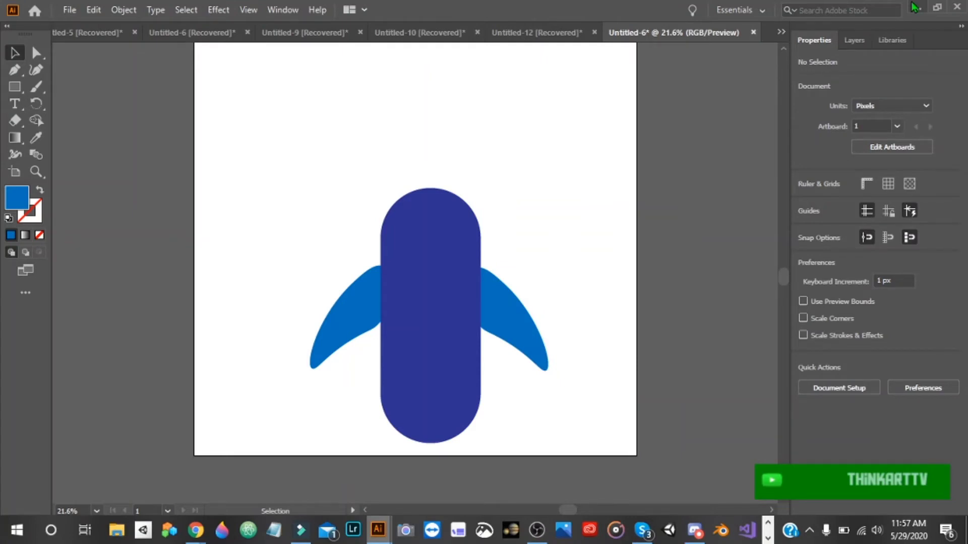
Switch to the browser, examine the oceanic whitetip shark reference images for the fin and tail shapes, and return to Illustrator.
click(914, 6)
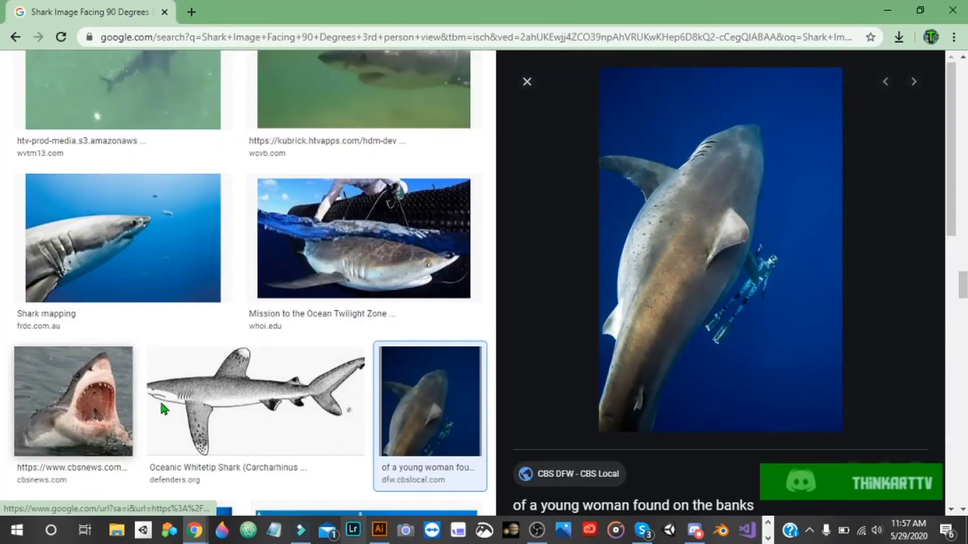
click(161, 405)
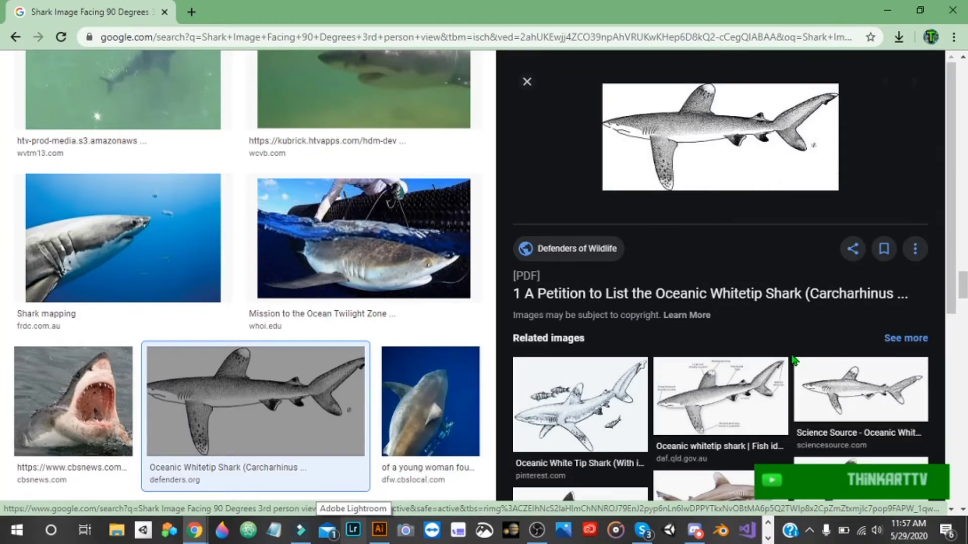
click(786, 361)
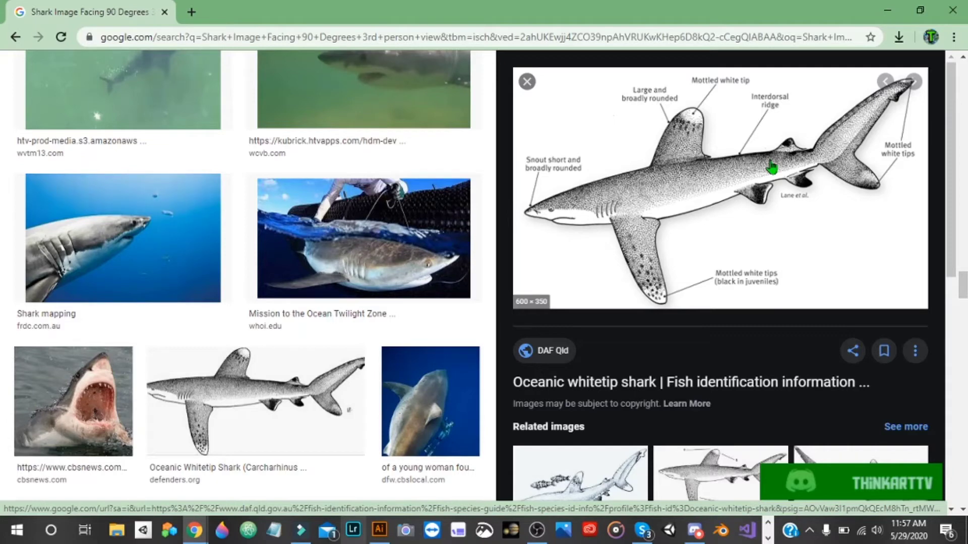
key(alt+Tab)
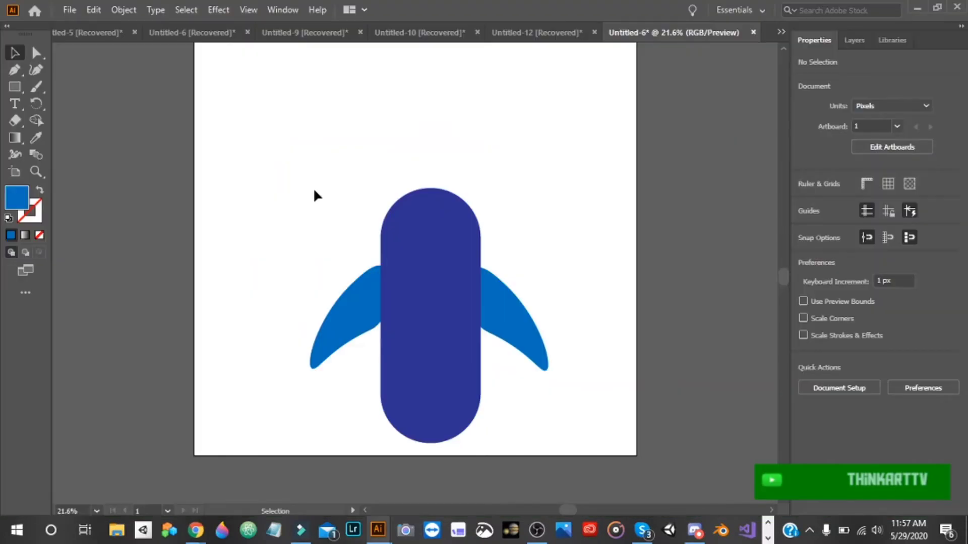
Draw a blue rectangle 2080 px wide directly below the artboard's lower edge, covering the overhanging end of the pill-shaped body.
key(ctrl+a)
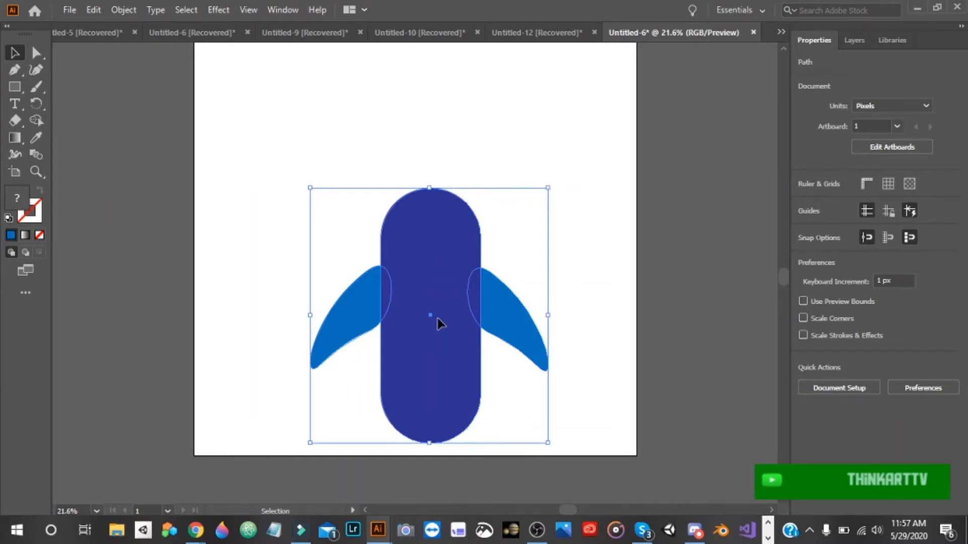
click(705, 313)
scroll(788, 302, down, 3)
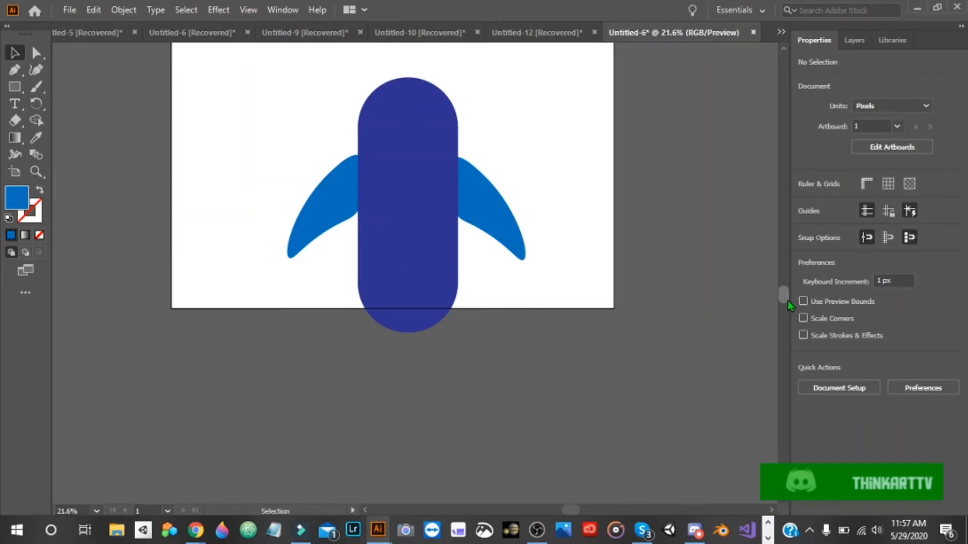
key(m)
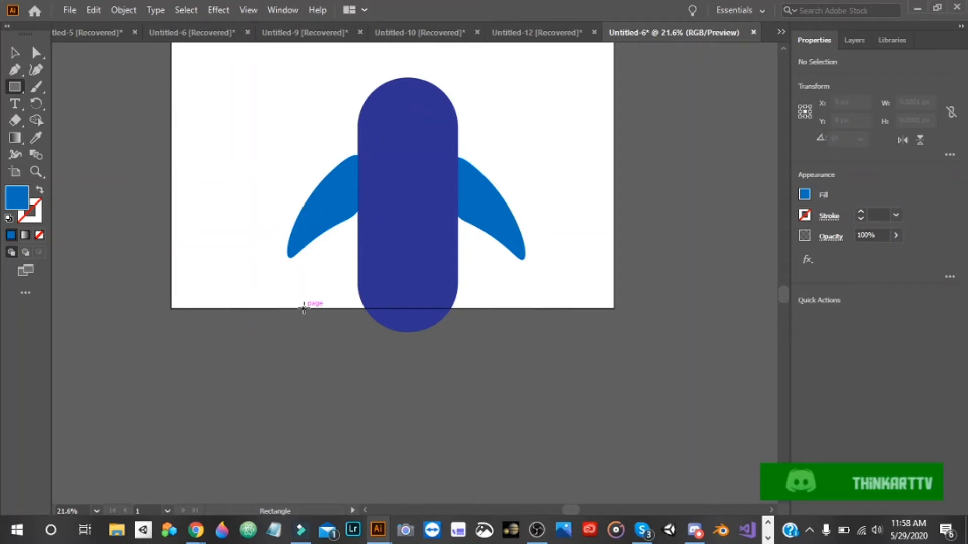
key(v)
drag(570, 510, 558, 522)
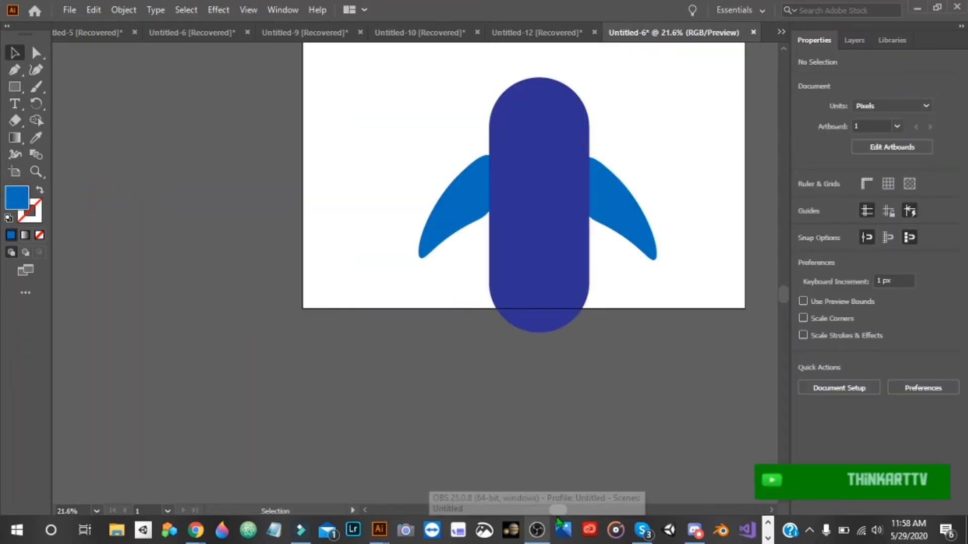
click(14, 88)
drag(243, 309, 406, 347)
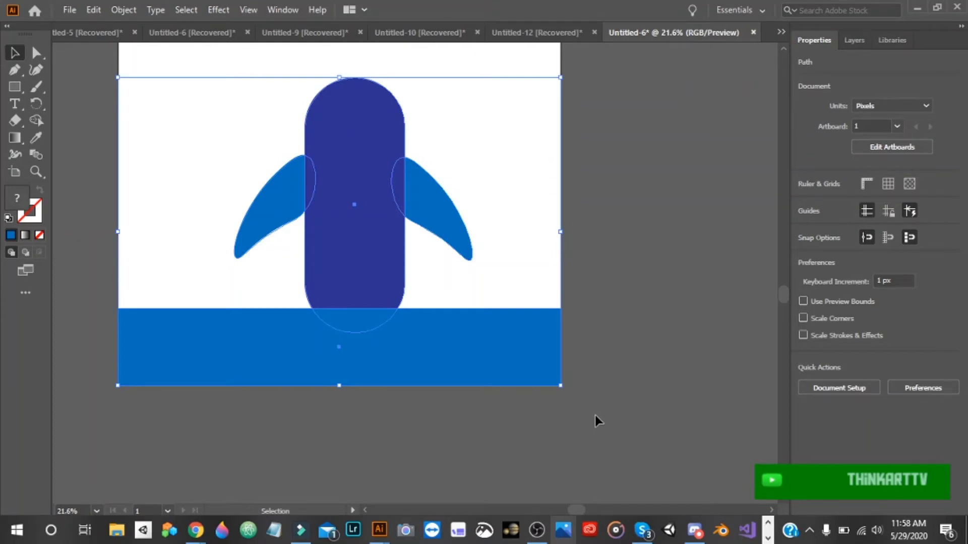
Subtract the rectangle from the pill with Pathfinder's Minus Front, trimming the body flush with the artboard's lower edge.
click(283, 10)
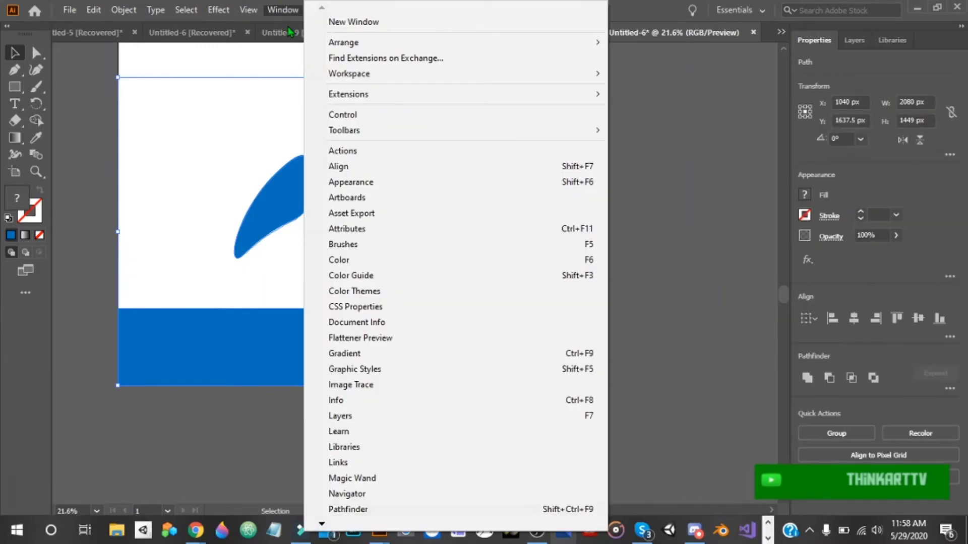
key(shift+ctrl+F9)
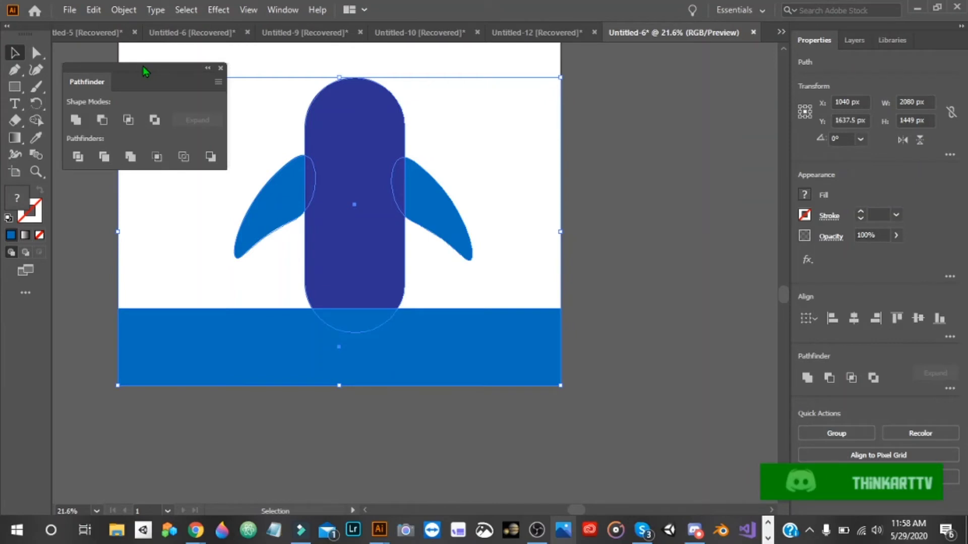
click(101, 121)
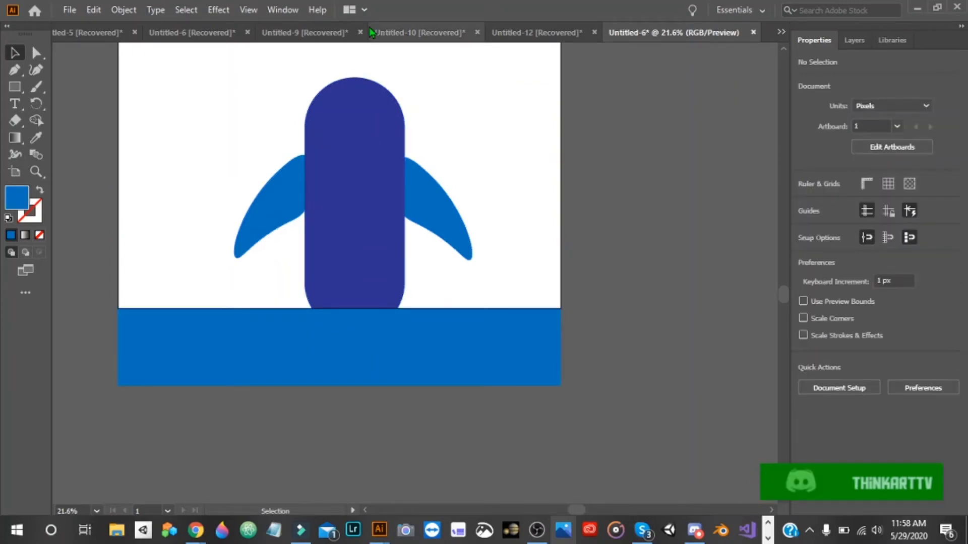
click(313, 136)
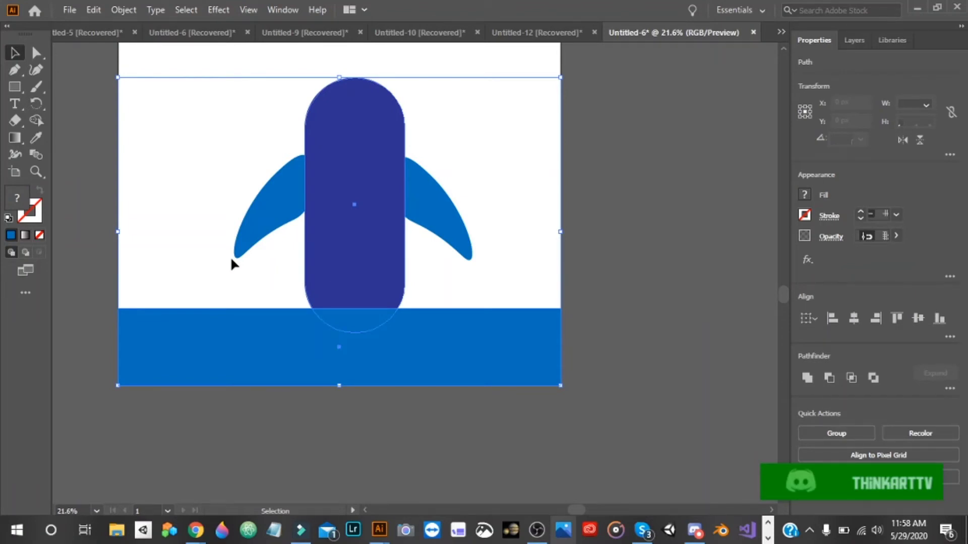
key(ctrl+shift+F9)
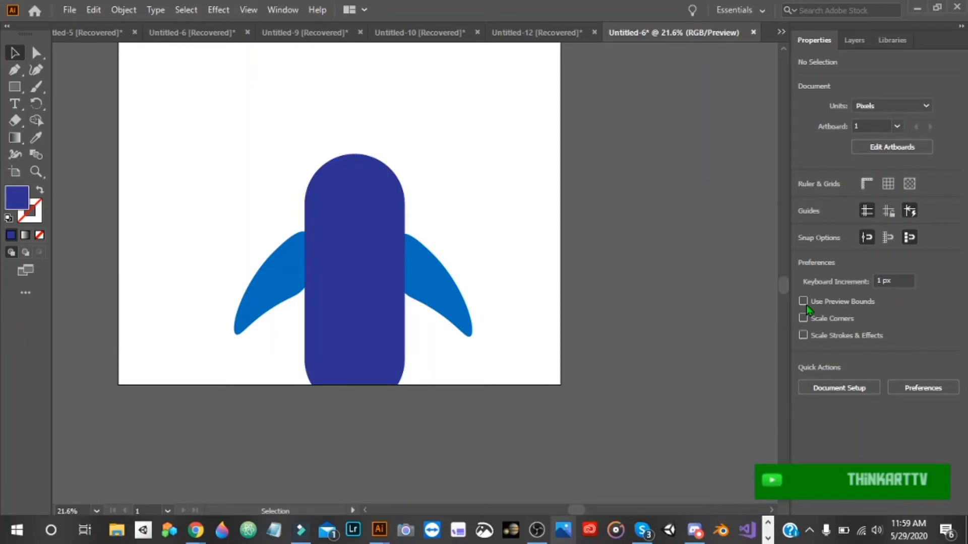
Draw a 2080 x 2000 px background rectangle covering the whole artboard and send it behind the shark.
scroll(685, 410, left, 3)
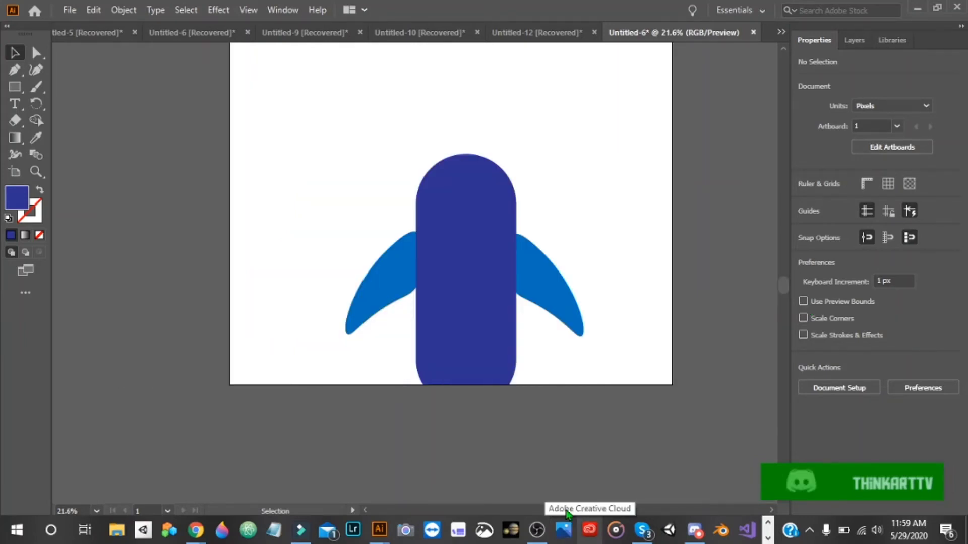
scroll(783, 276, up, 3)
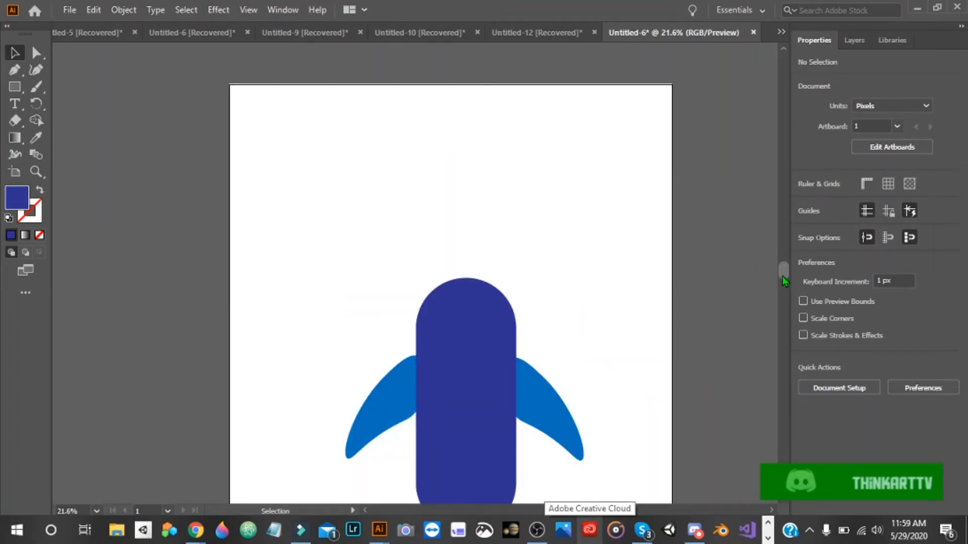
drag(782, 276, 782, 281)
key(m)
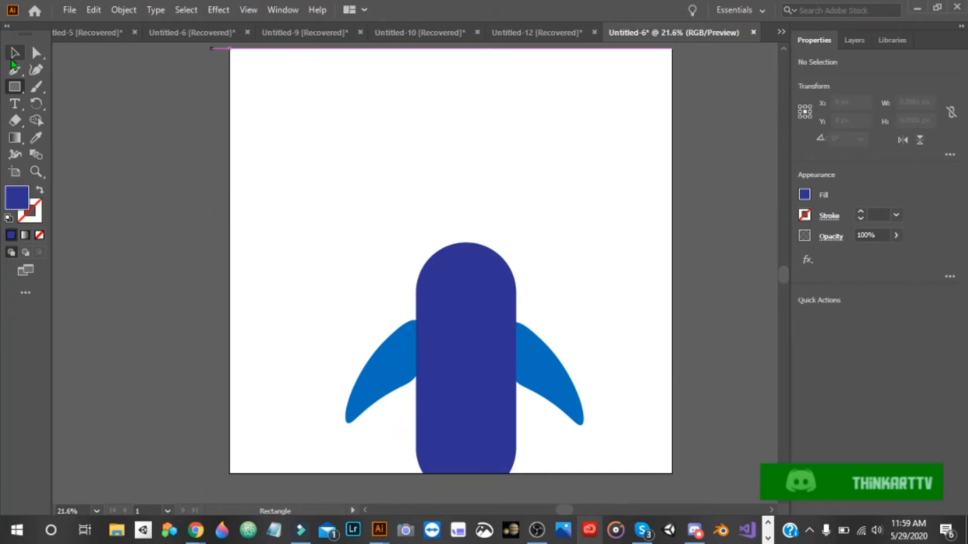
scroll(230, 67, up, 1)
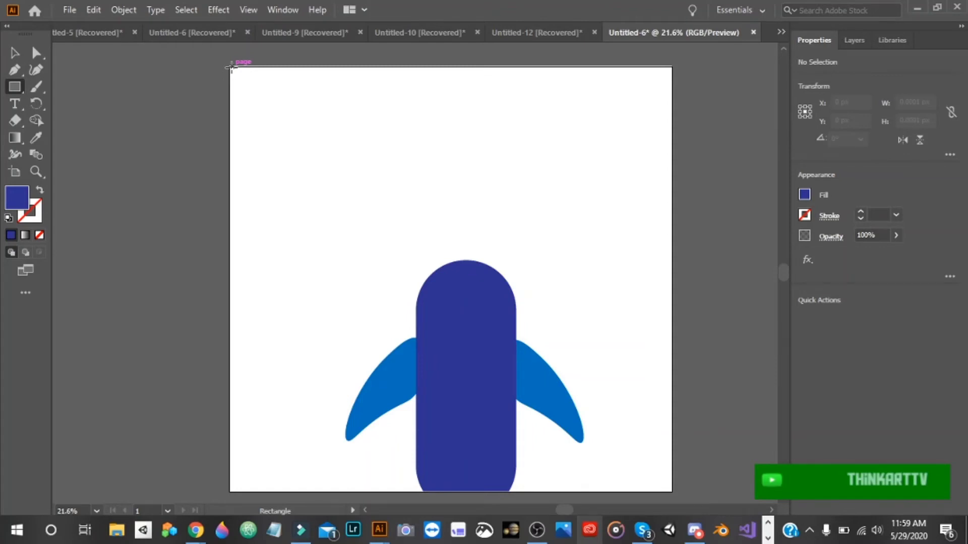
drag(231, 67, 672, 491)
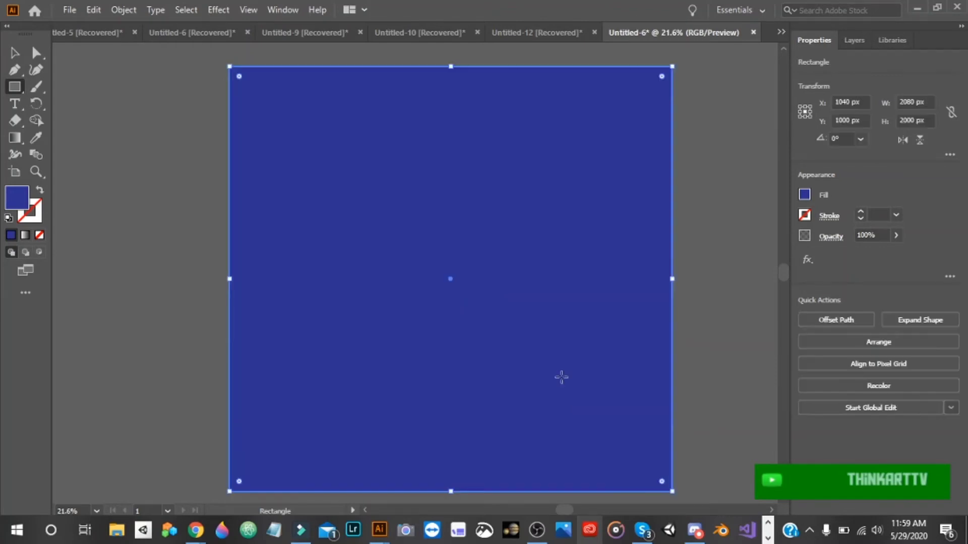
right_click(471, 344)
mouse_move(556, 278)
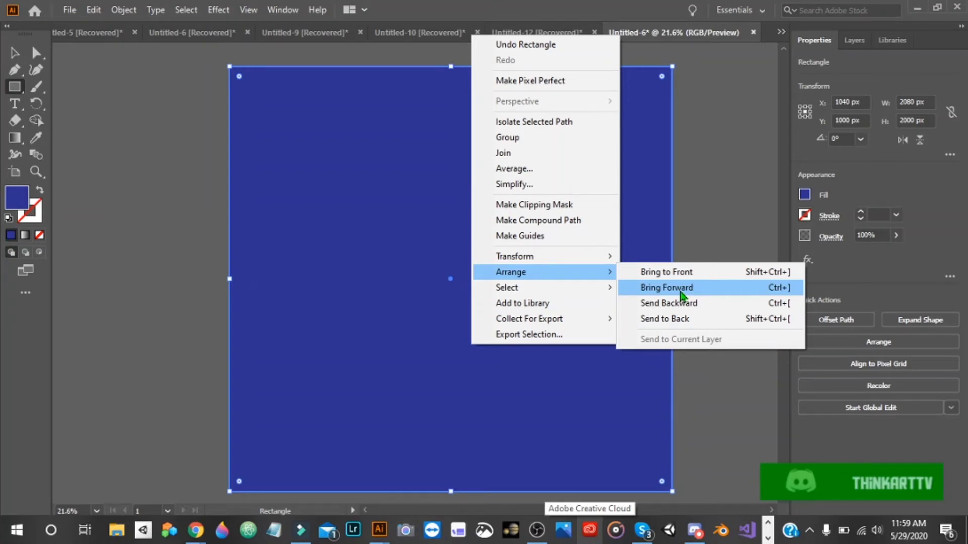
click(680, 295)
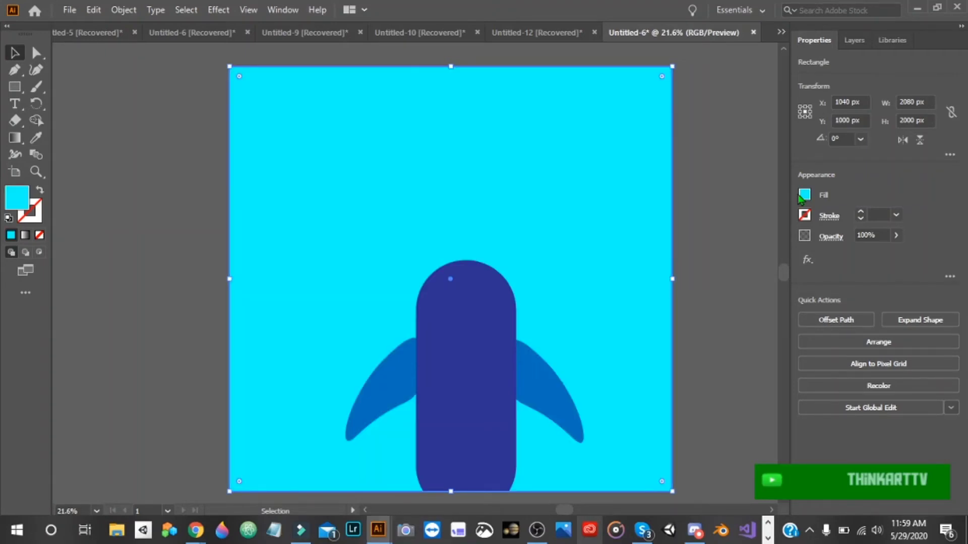
Recolor the background rectangle with a light blue swatch and raise its green value for a brighter sky blue.
click(804, 195)
click(729, 255)
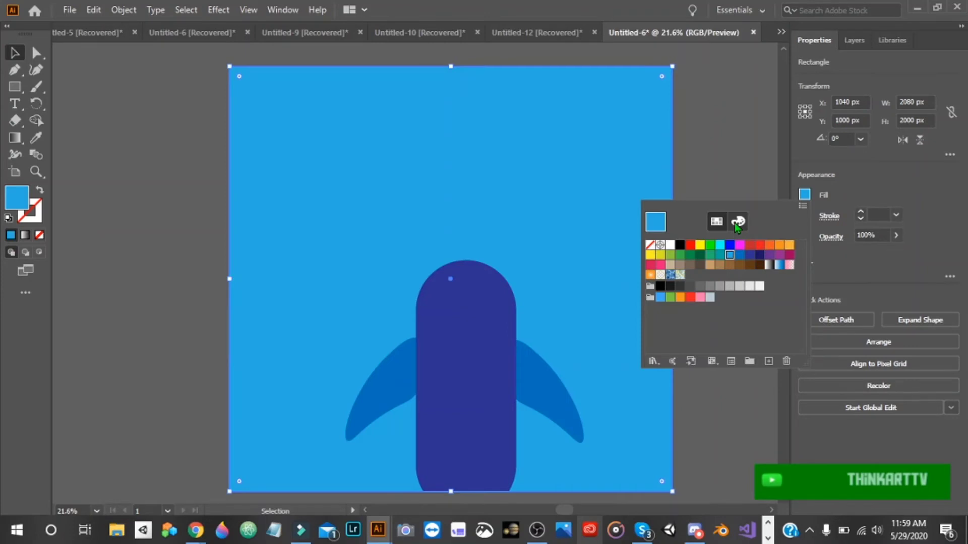
click(738, 222)
drag(736, 271, 752, 272)
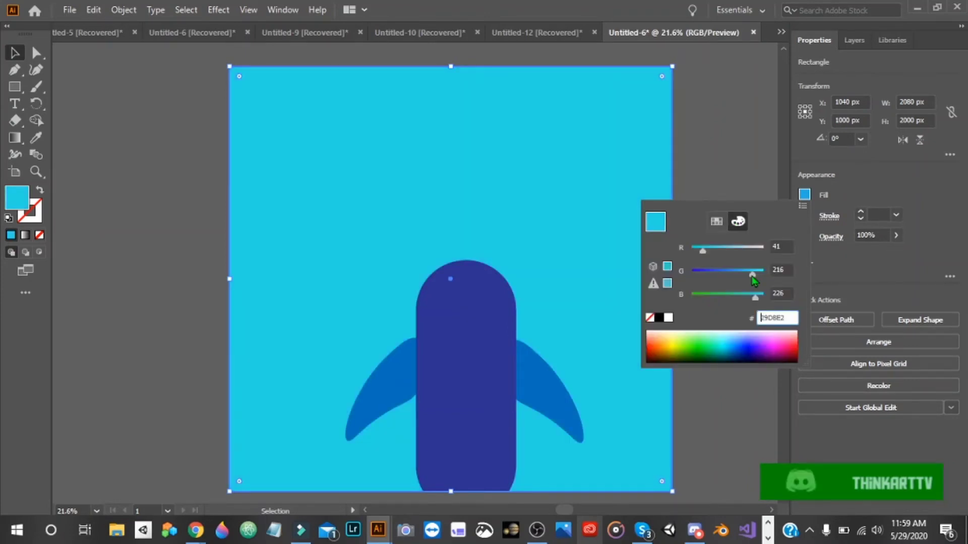
Move the background rectangle off the artboard, shift the body and fins slightly left, and place the background back over the artboard.
drag(444, 194, 178, 180)
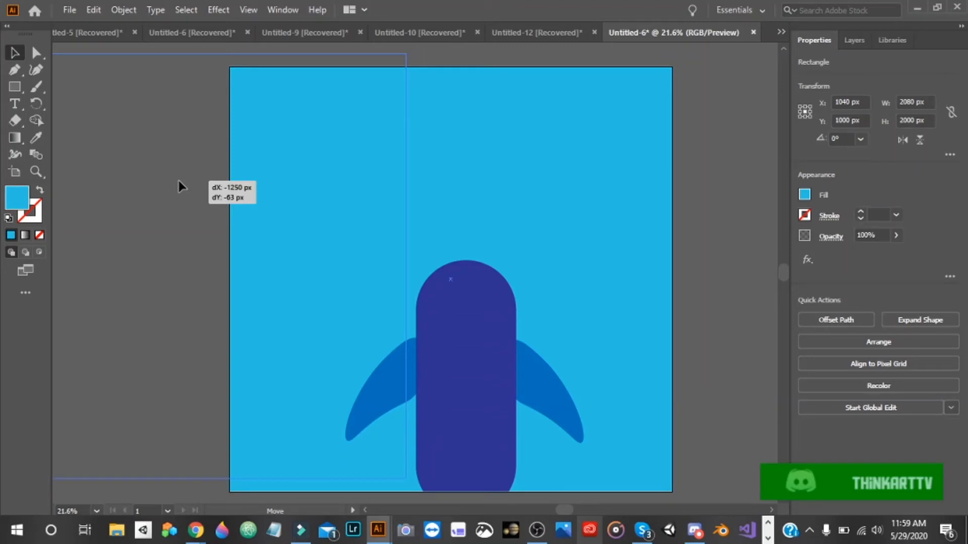
drag(178, 180, 178, 181)
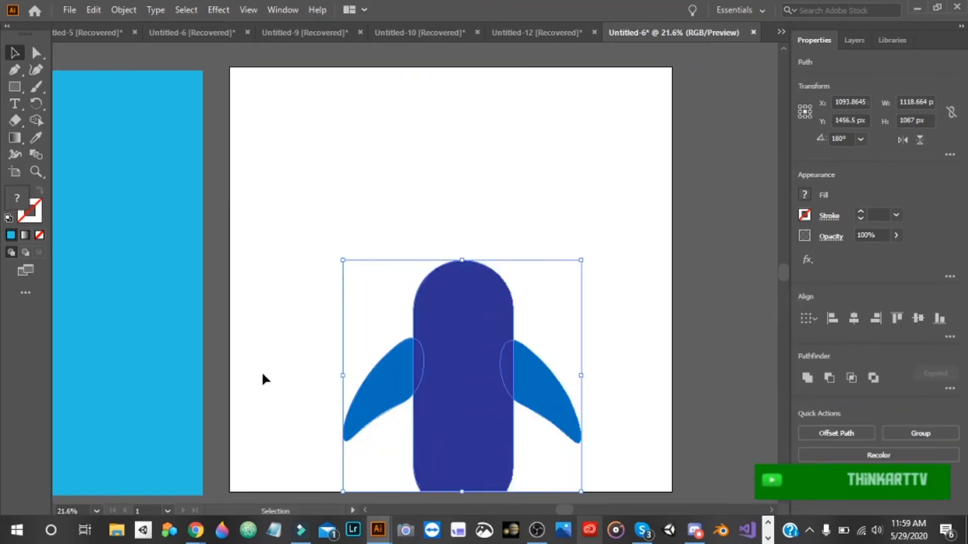
drag(263, 374, 608, 344)
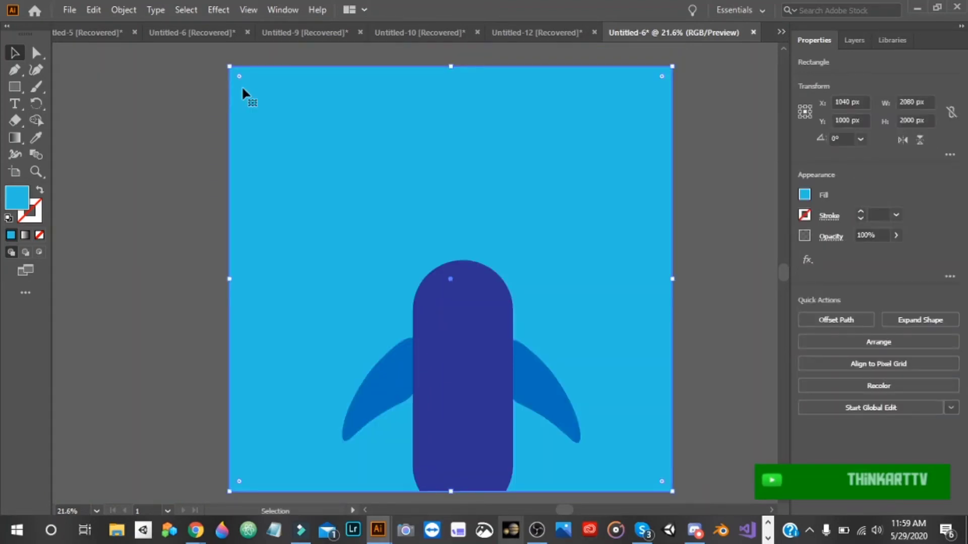
click(727, 339)
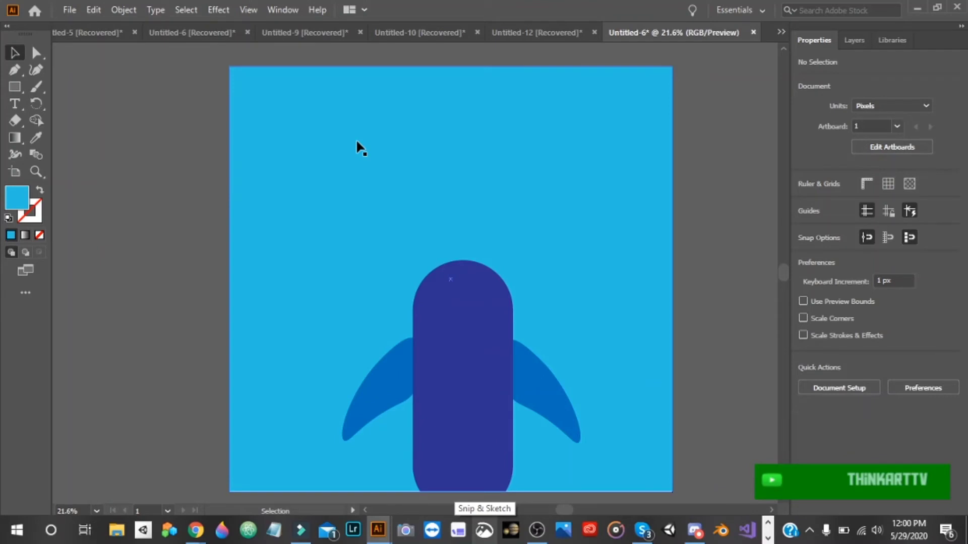
Draw a small rectangle 307 x 110 px on the empty canvas left of the artboard.
key(m)
drag(566, 510, 522, 509)
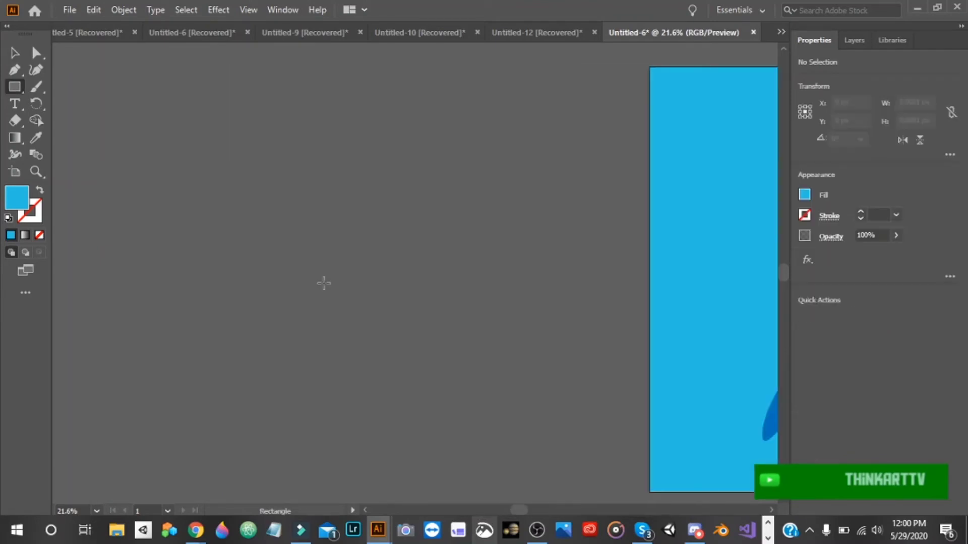
drag(323, 283, 346, 299)
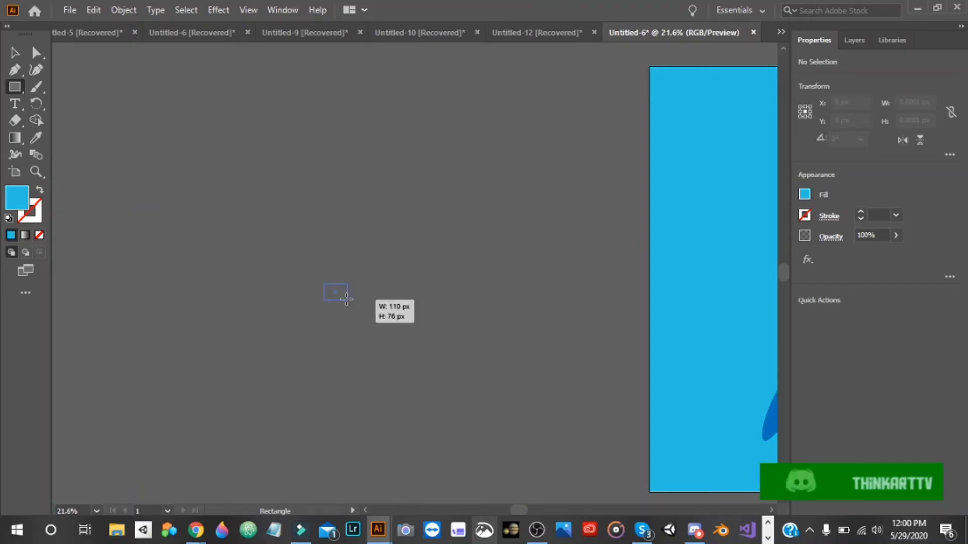
drag(347, 299, 387, 309)
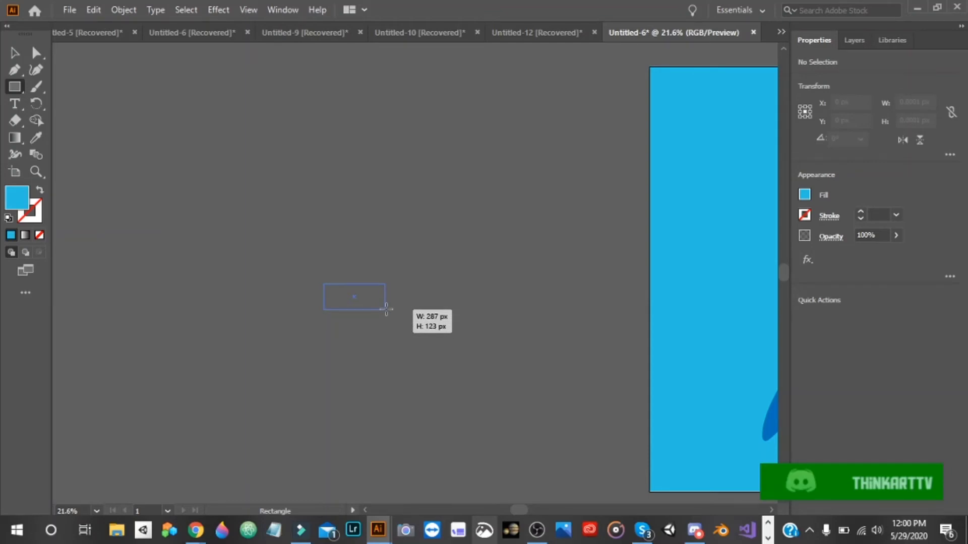
drag(386, 309, 390, 306)
key(v)
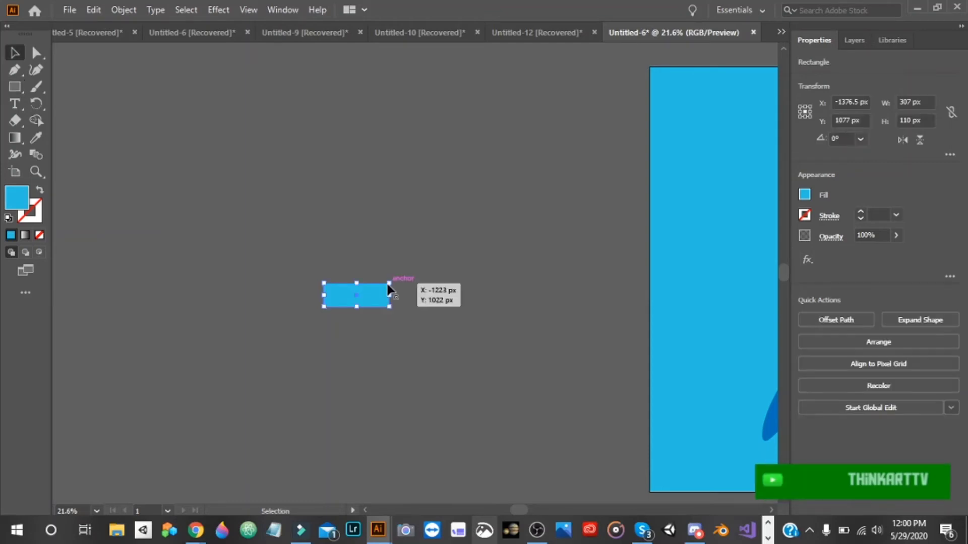
Round all corners of the small rectangle to a radius of about 55 px, making it a pill shape.
key(a)
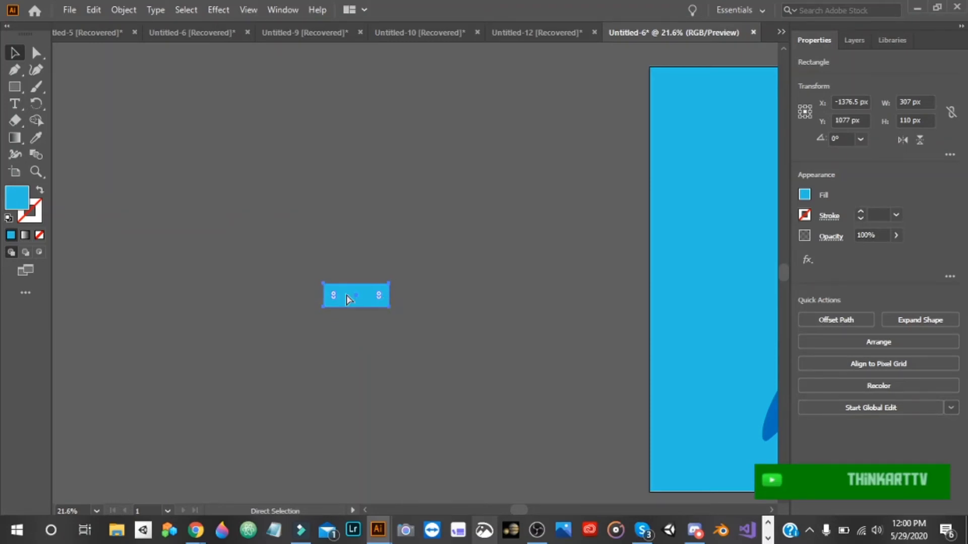
drag(379, 295, 378, 296)
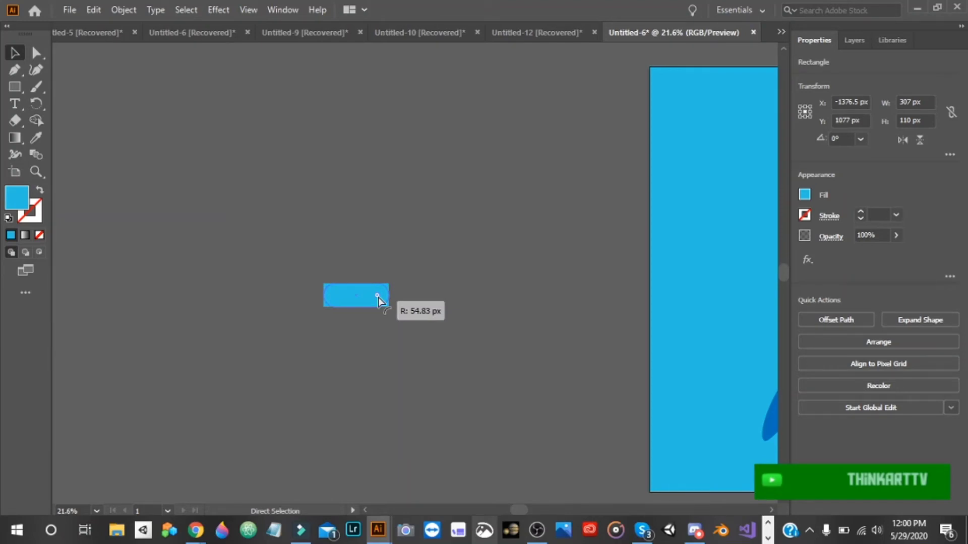
drag(378, 298, 380, 295)
key(v)
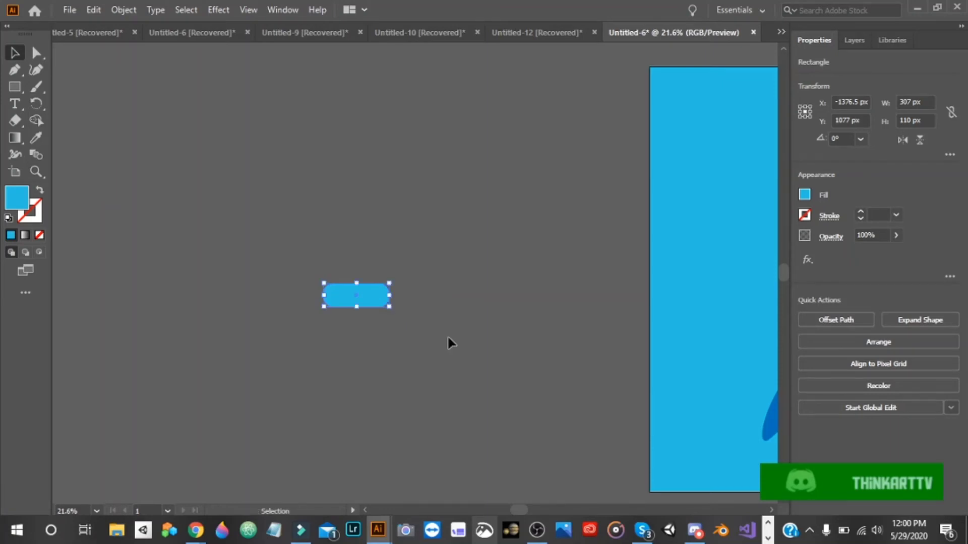
Fill the pill shape with bright yellow FFEF5F using the color spectrum.
click(216, 208)
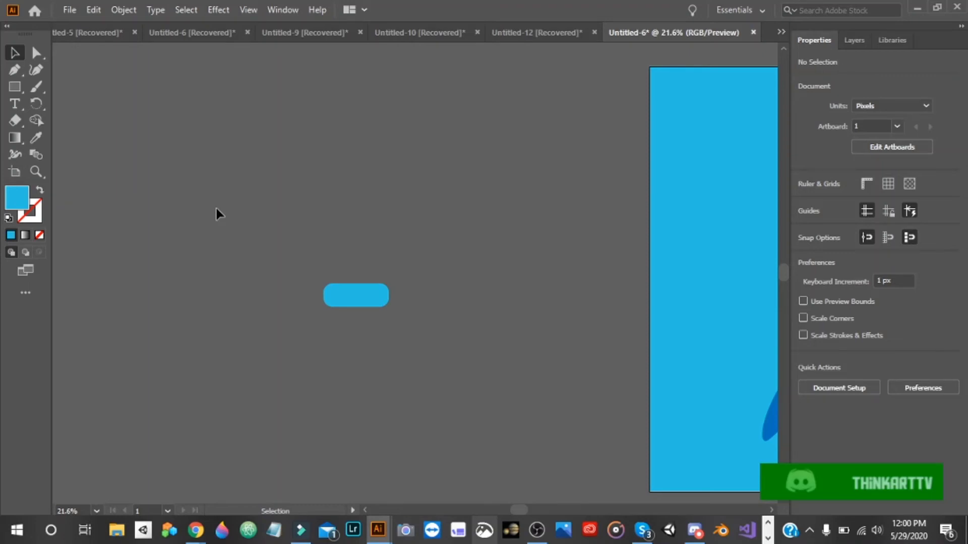
key(ctrl+equal)
key(ctrl+equal)
key(ctrl+equal)
key(ctrl+equal)
drag(517, 511, 504, 510)
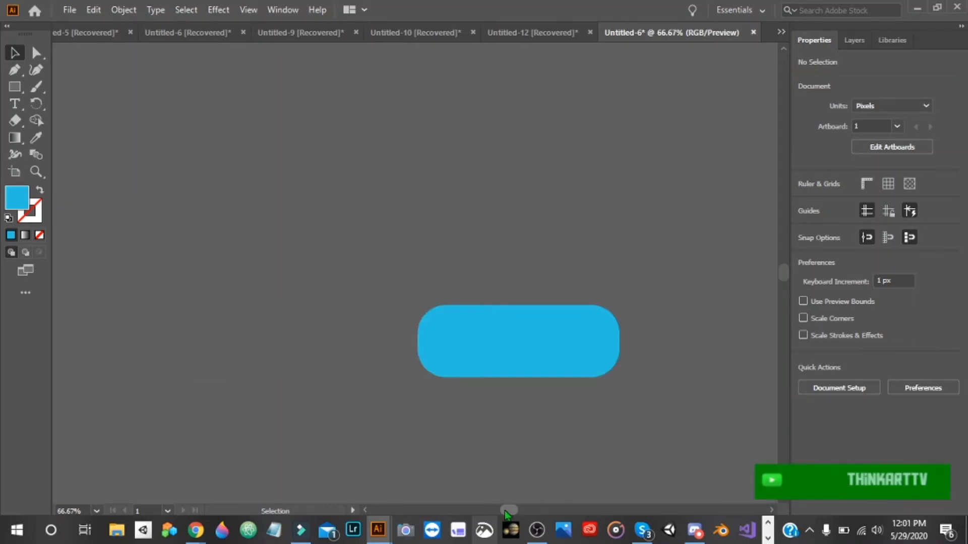
key(ctrl+a)
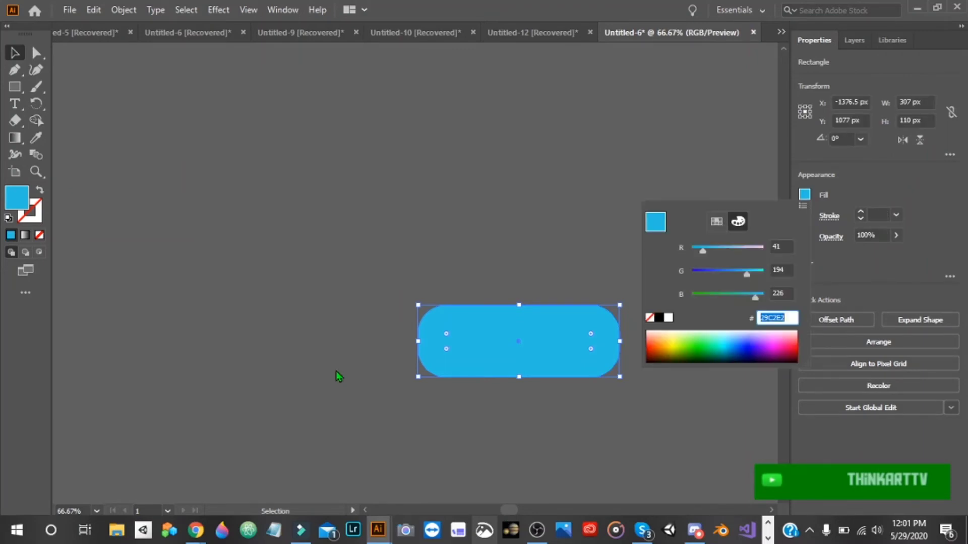
click(665, 335)
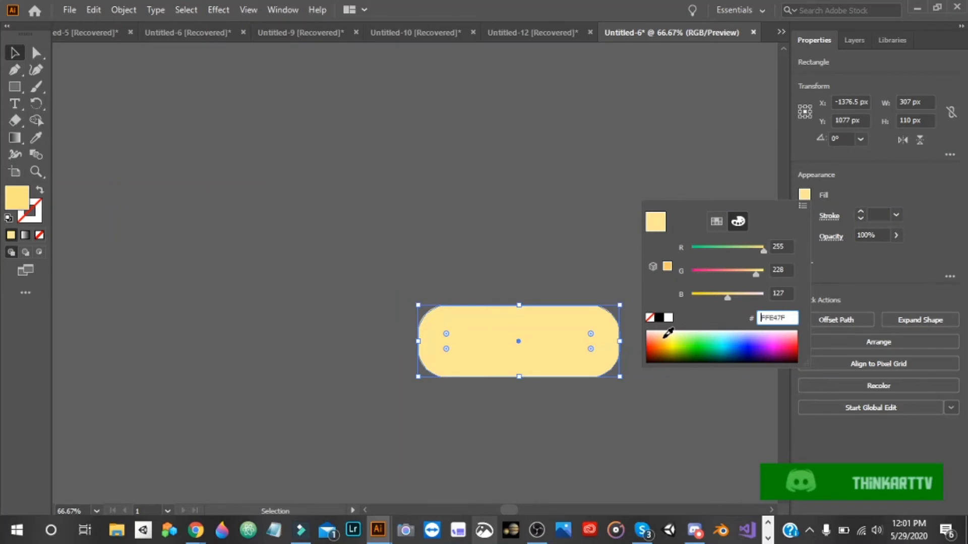
click(672, 336)
click(675, 334)
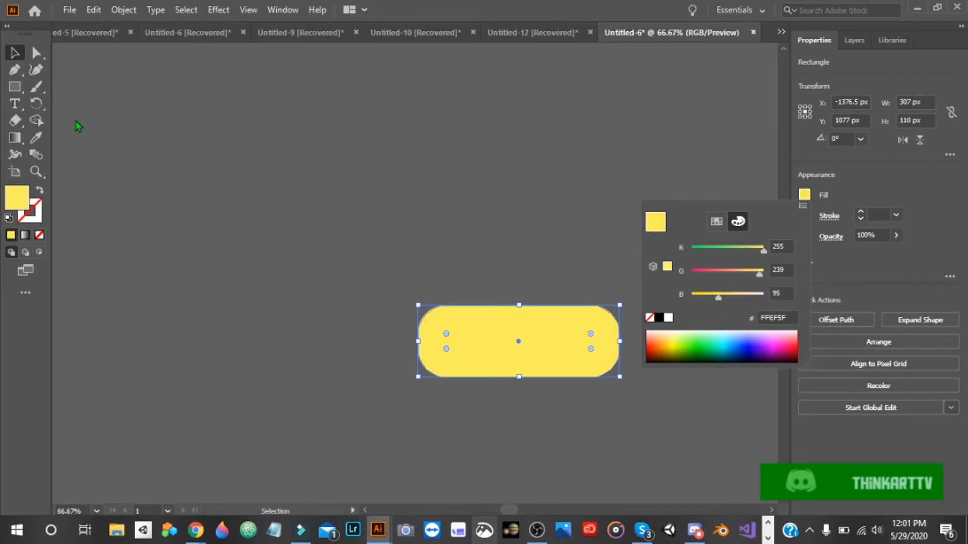
click(76, 122)
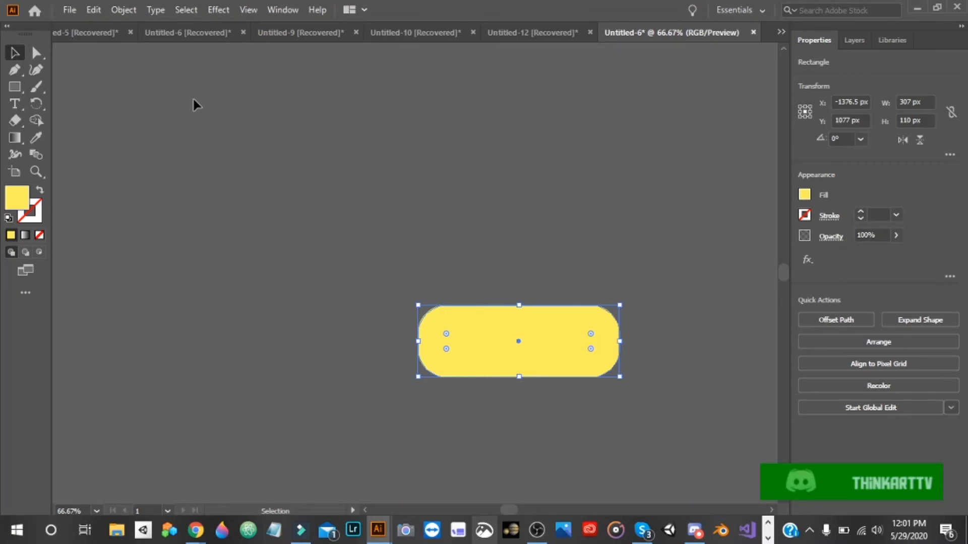
click(805, 195)
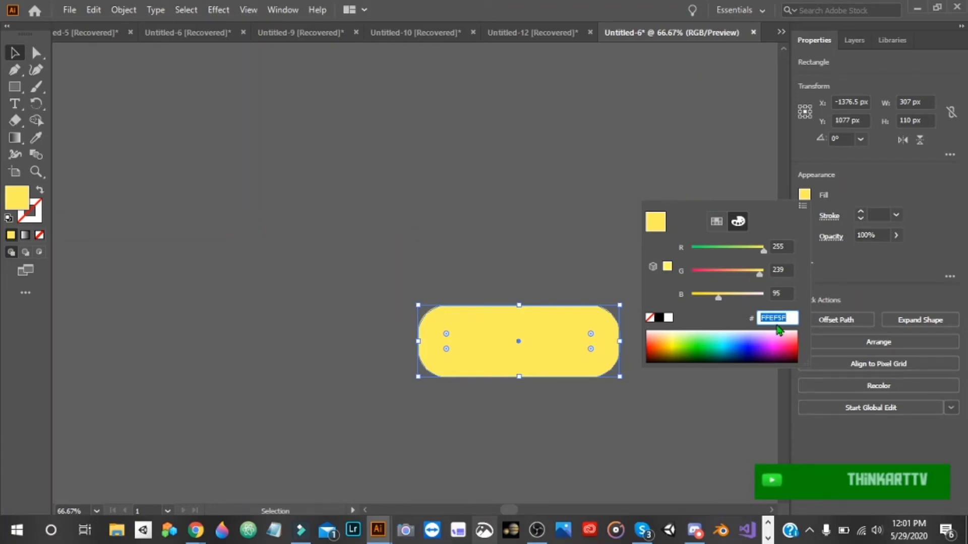
click(22, 59)
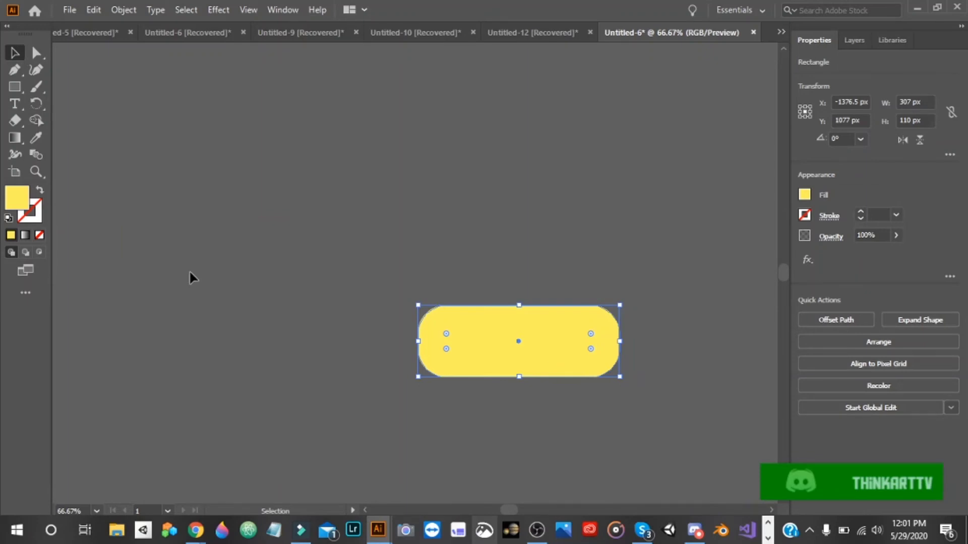
click(803, 197)
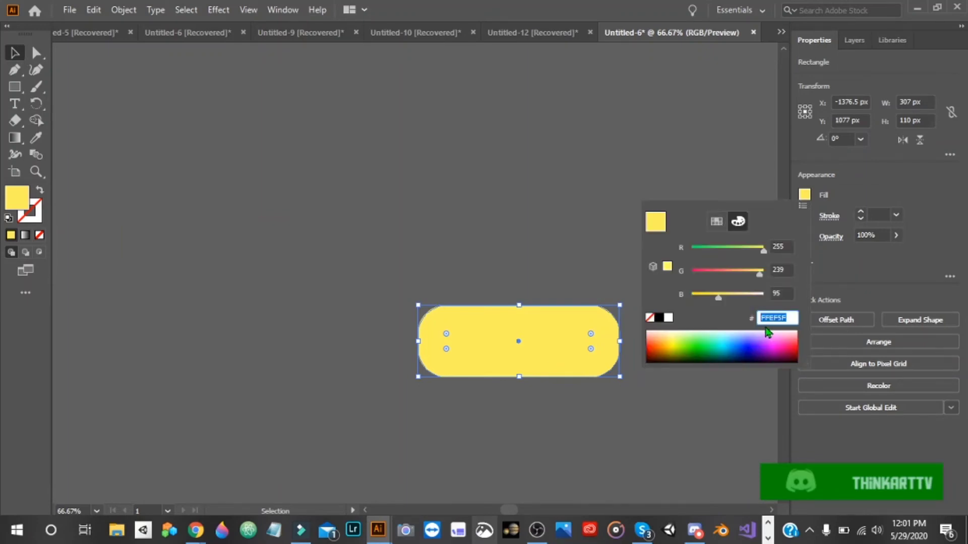
click(921, 283)
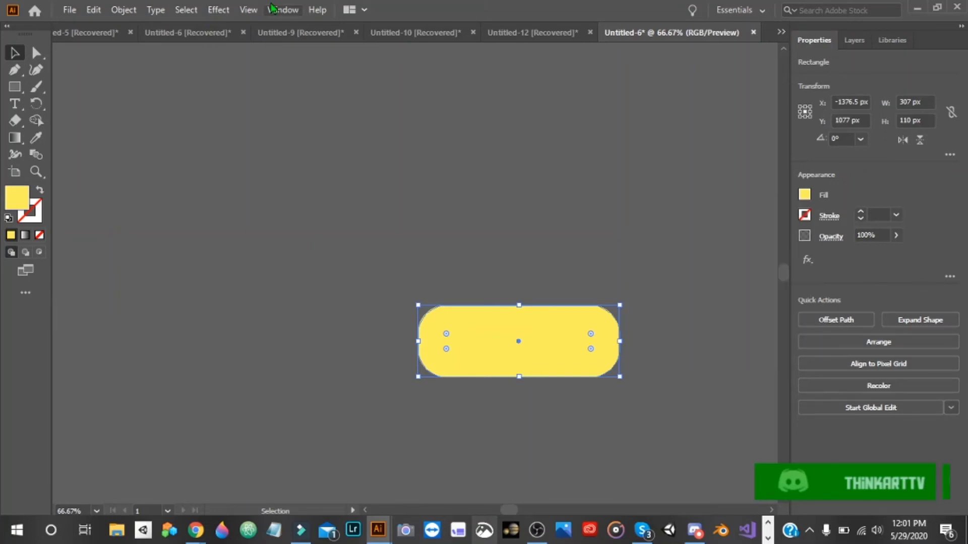
Move the yellow pill horizontally 185 px to the left.
click(313, 365)
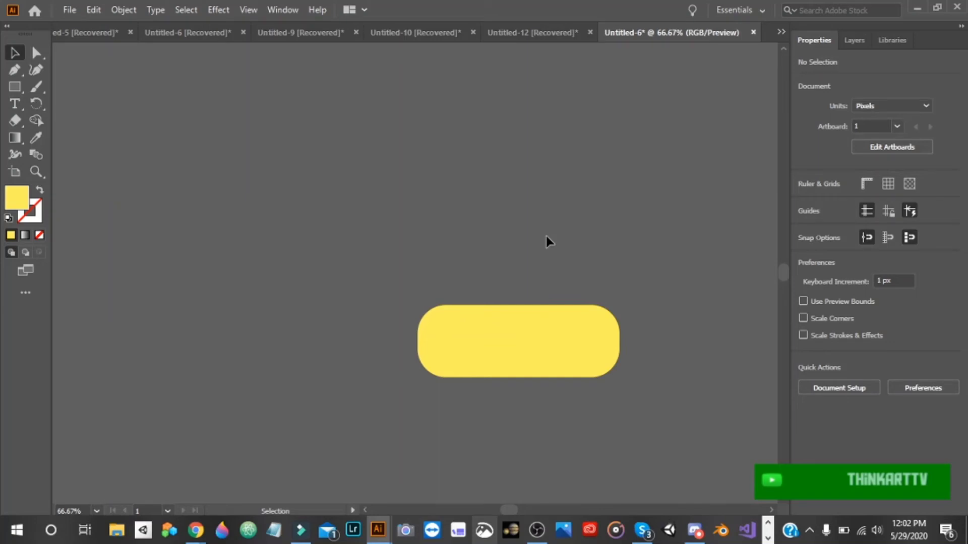
drag(528, 334, 466, 335)
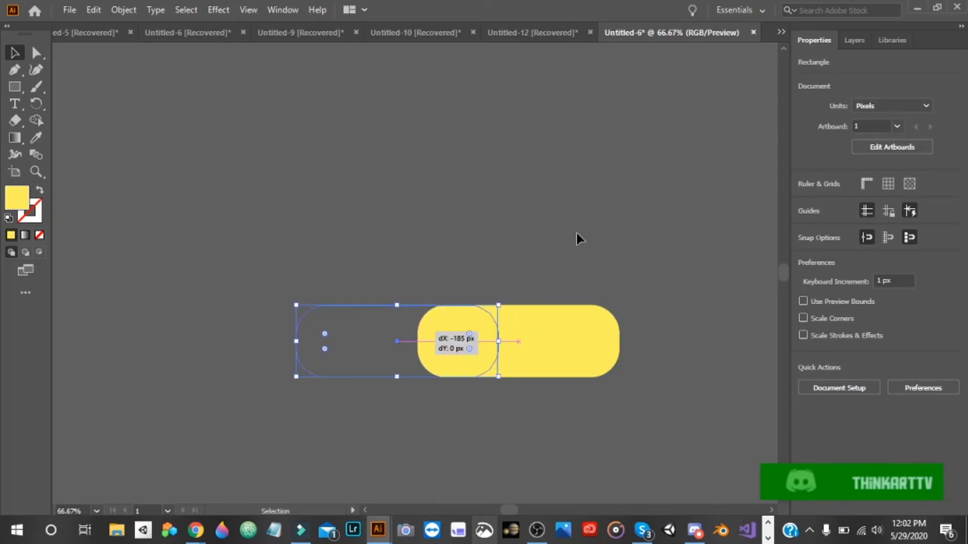
click(576, 233)
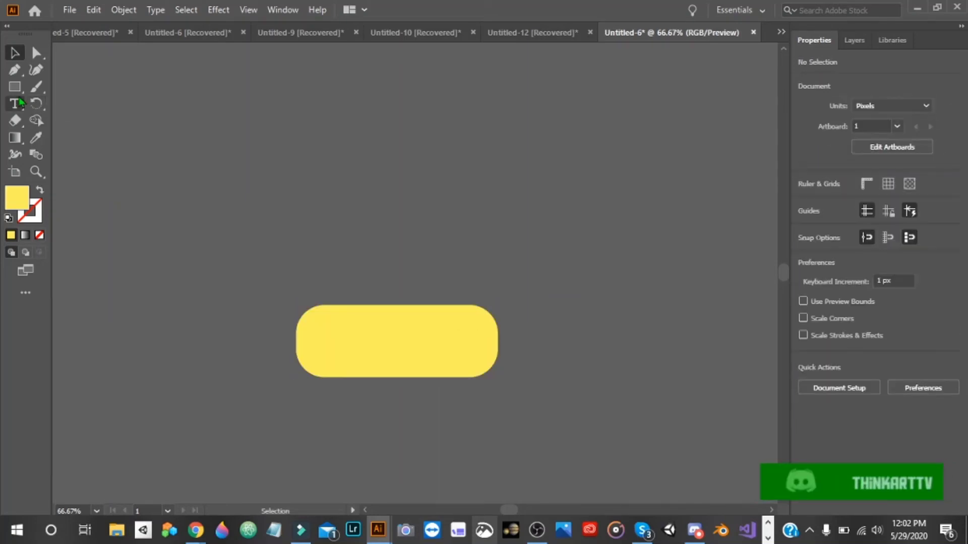
Duplicate the yellow pill and place the copy beside the original's right end, slightly lower.
click(399, 337)
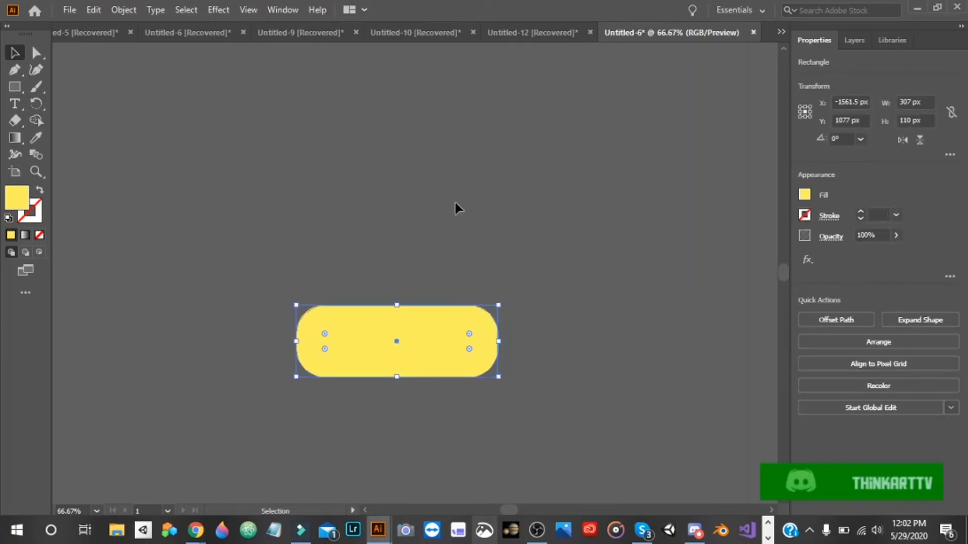
key(a)
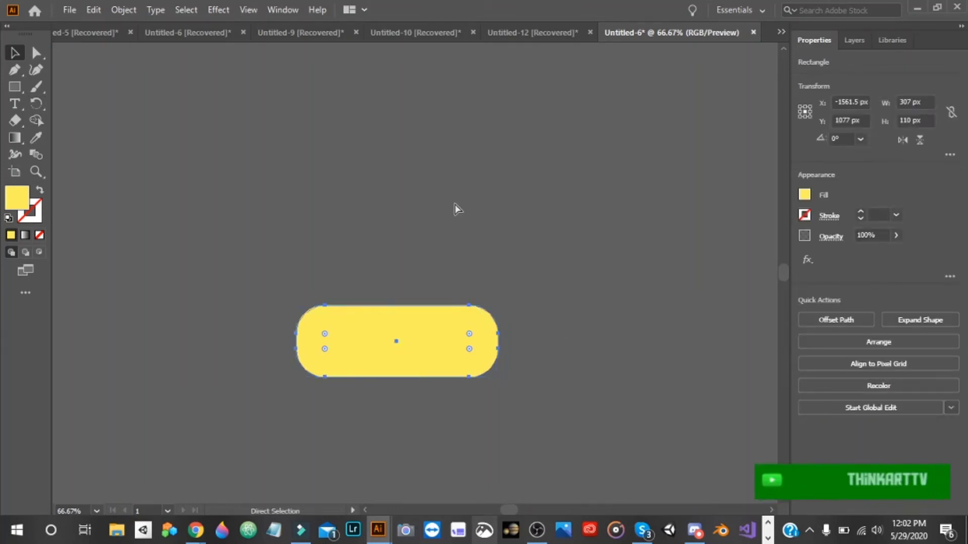
key(v)
key(a)
key(v)
key(ctrl+v)
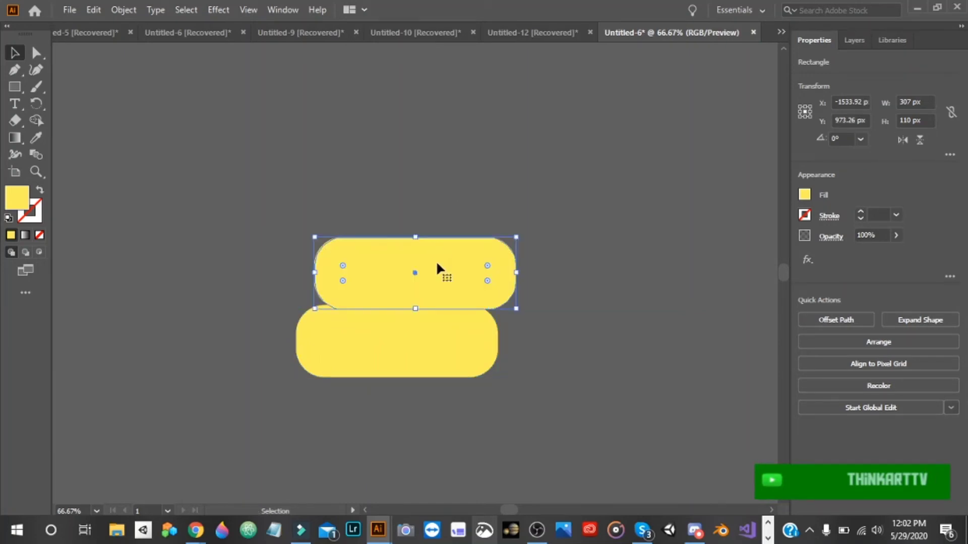
drag(437, 262, 613, 349)
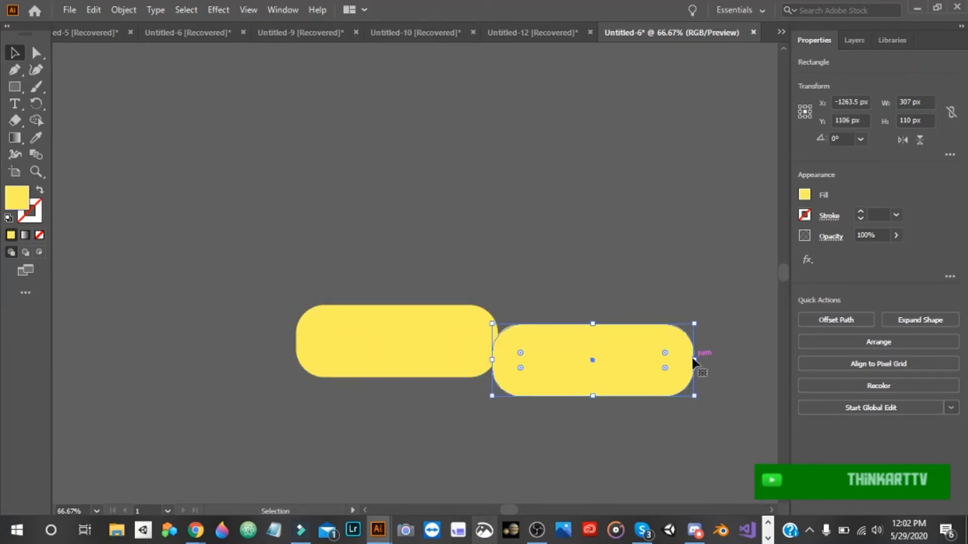
Try shrinking the copied pill into a near-circle about 87 x 91 px, and delete it.
drag(695, 360, 550, 359)
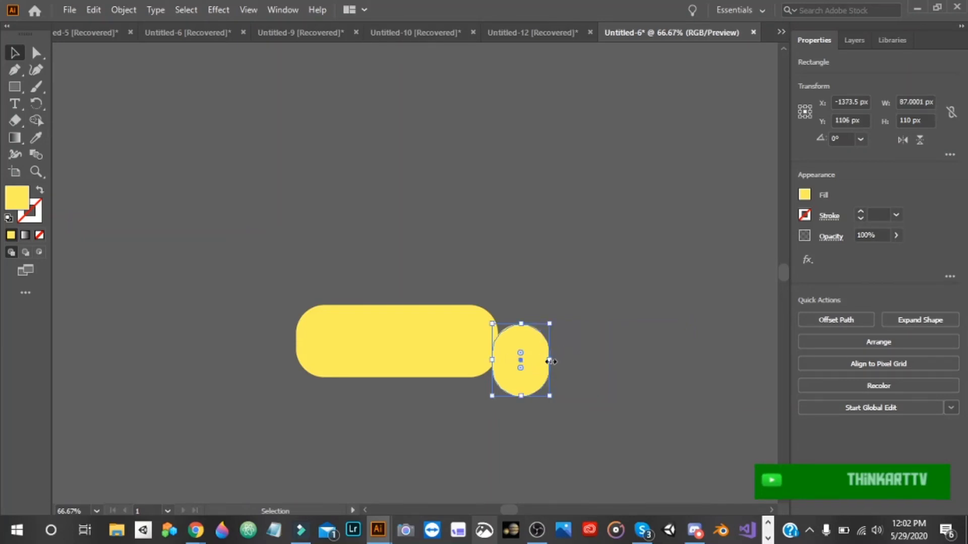
click(549, 360)
drag(549, 323, 550, 336)
click(549, 367)
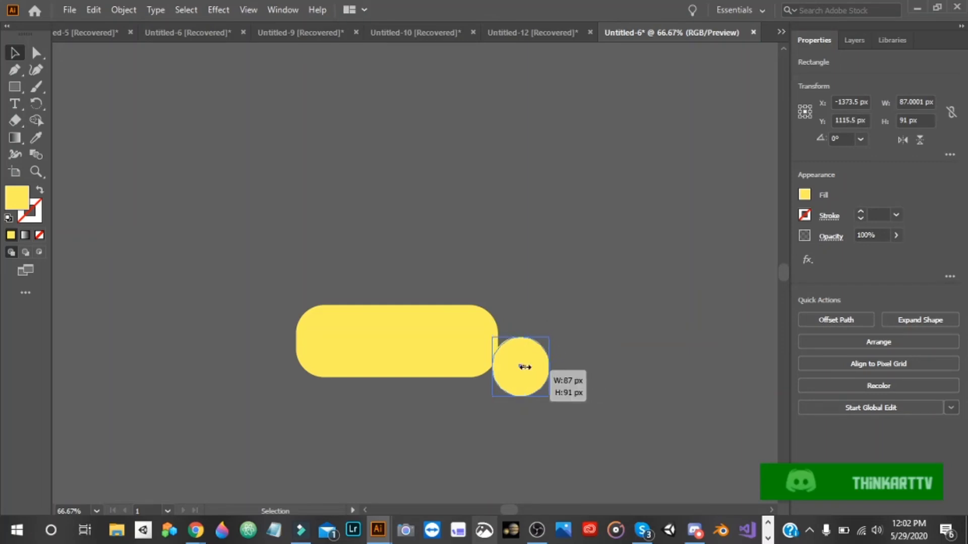
key(Delete)
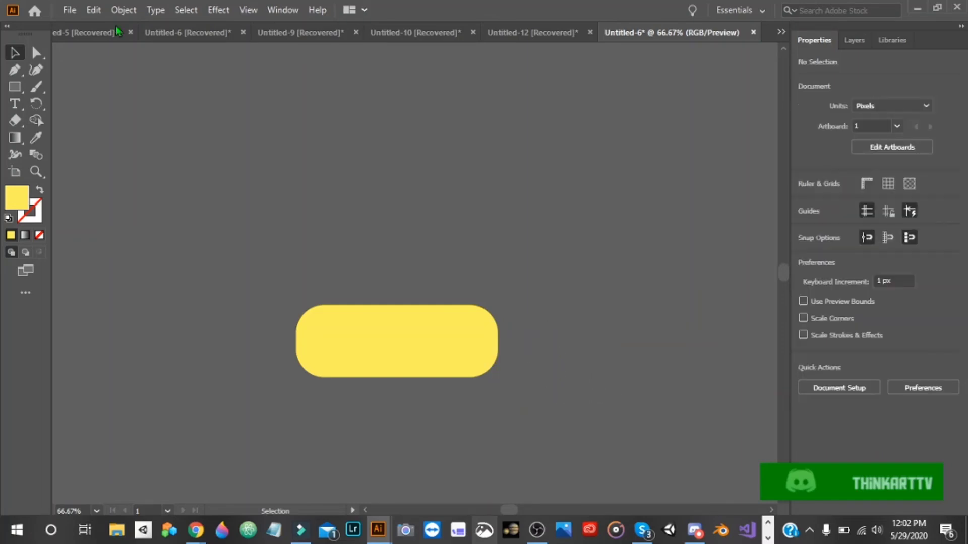
Draw a narrow upright rectangle about 112 px tall over the pill's upper left end and widen it to 72 px.
click(12, 89)
drag(310, 258, 338, 331)
key(v)
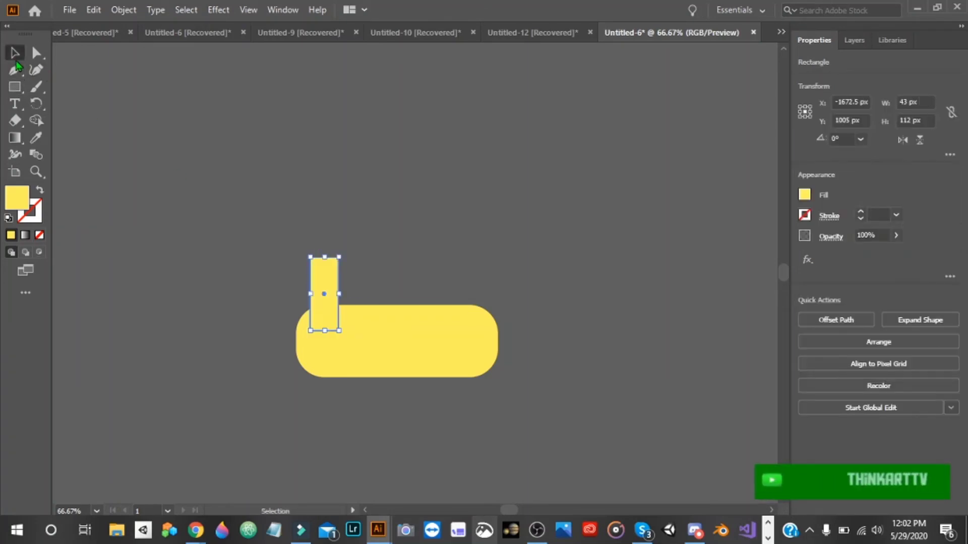
key(ctrl+h)
click(297, 313)
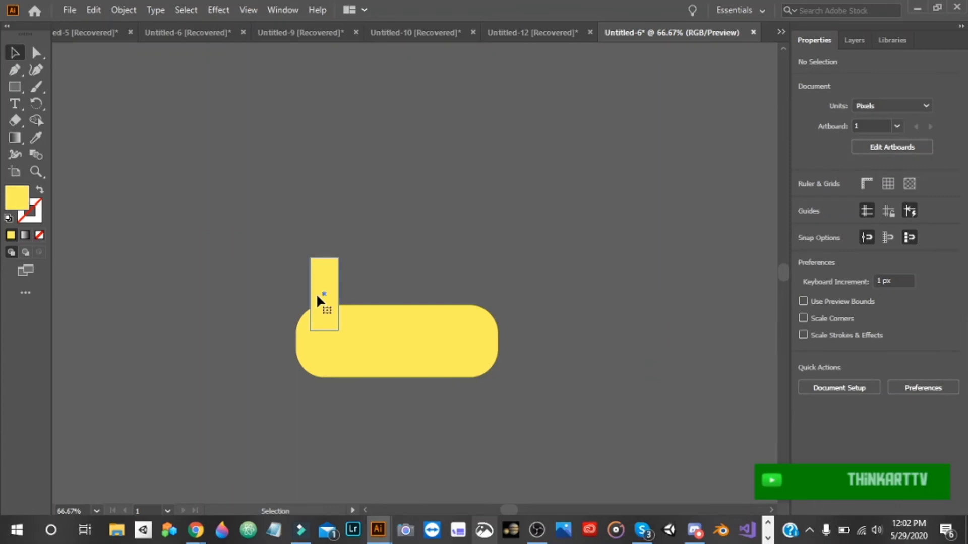
click(316, 293)
drag(339, 294, 358, 294)
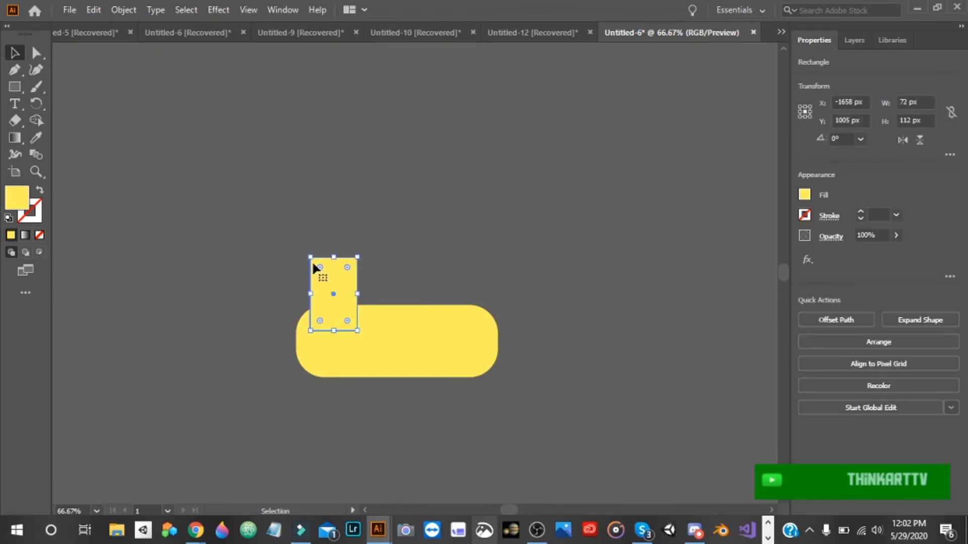
Try curving the upright rectangle's top edge upward into a rounded tip with the Curvature tool, and delete the shape.
click(36, 70)
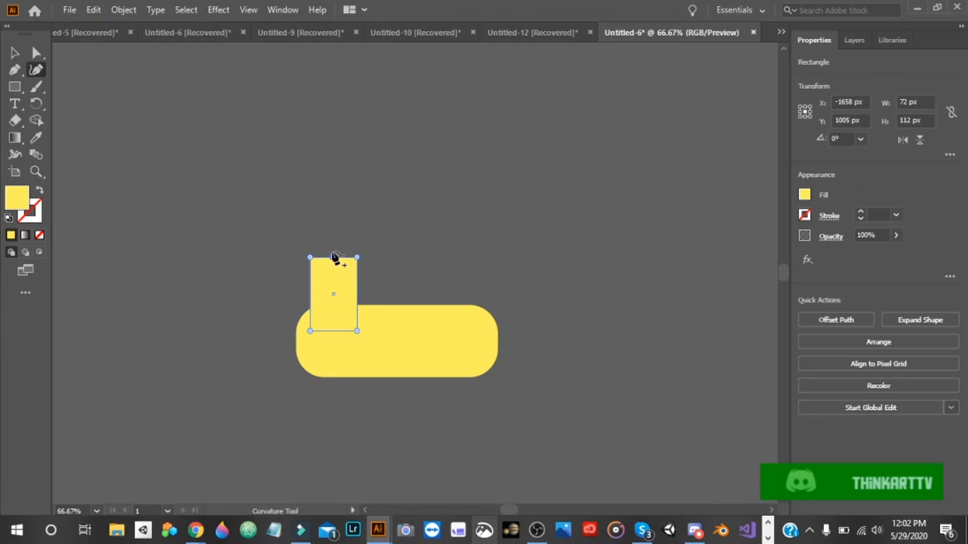
drag(335, 258, 336, 216)
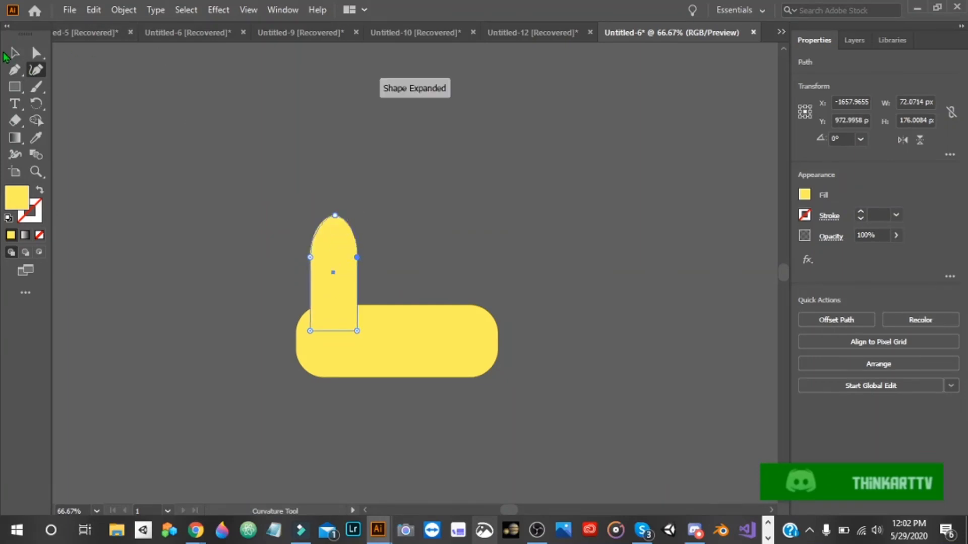
key(v)
key(Delete)
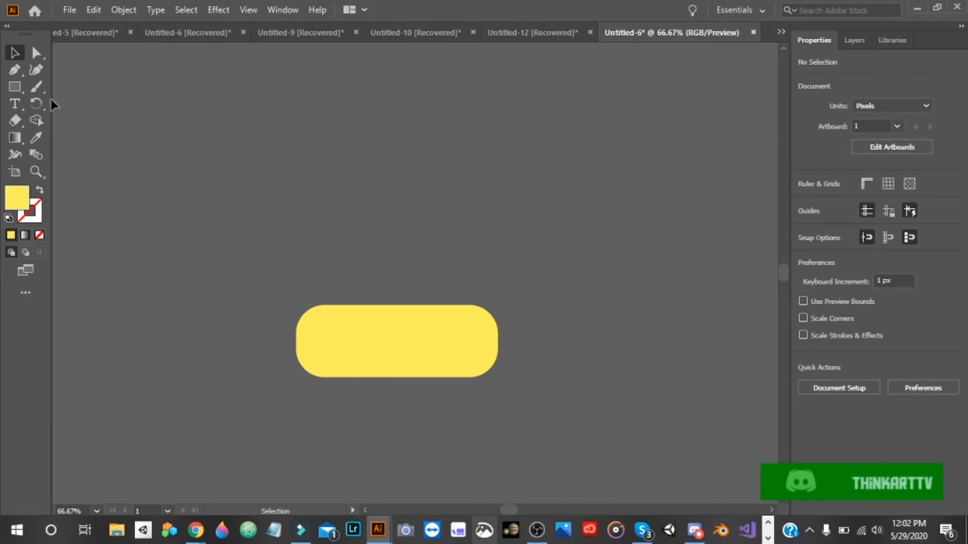
Draw a tilted yellow five-pointed star about 442 x 455 px above the pill with the Star tool.
click(15, 86)
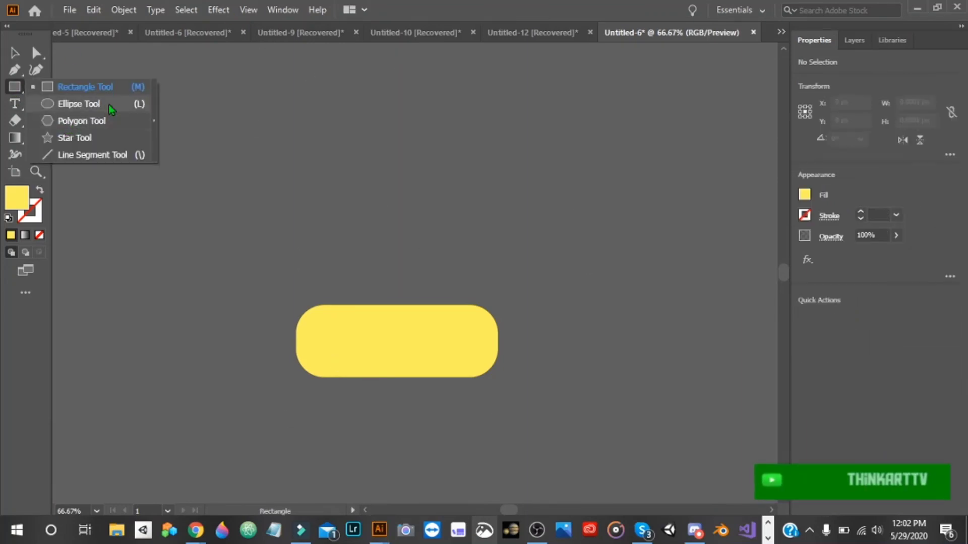
click(95, 146)
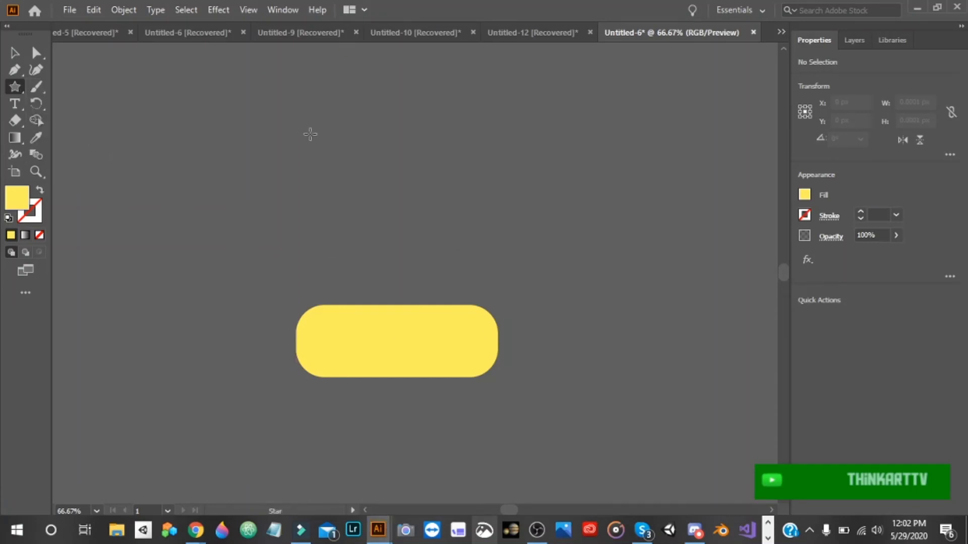
drag(296, 134, 140, 160)
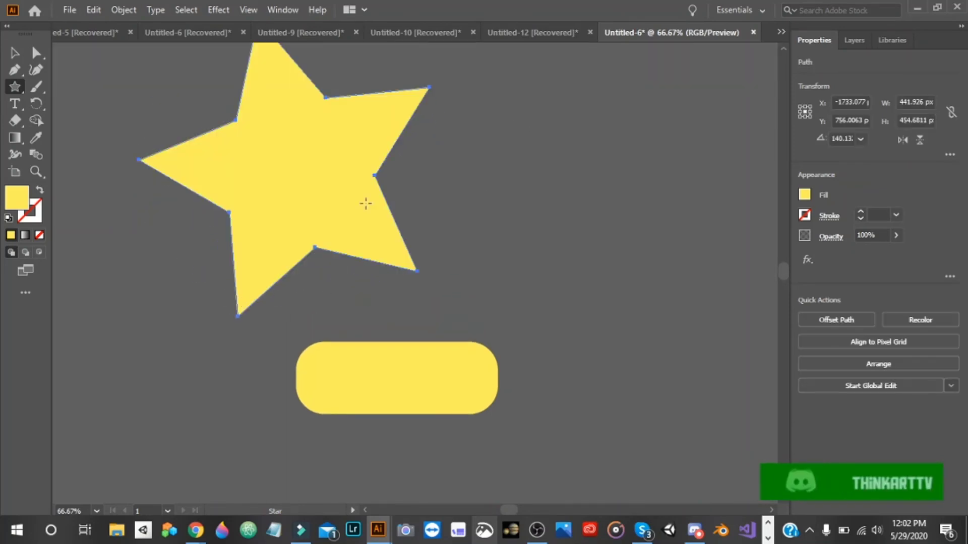
Create a three-point star with radii 239.5856 px and 119.7928 px over the five-pointed star, forming a triangle.
click(273, 167)
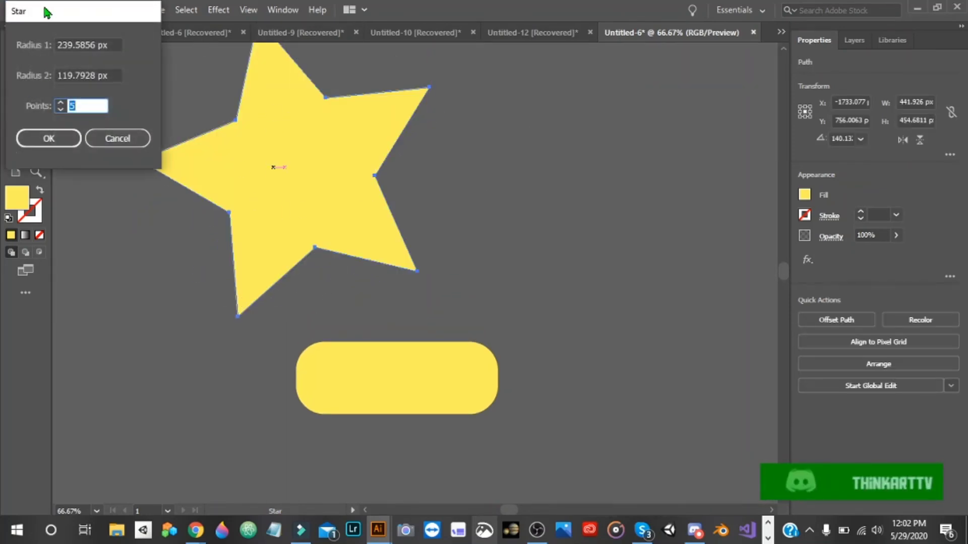
drag(44, 11, 407, 172)
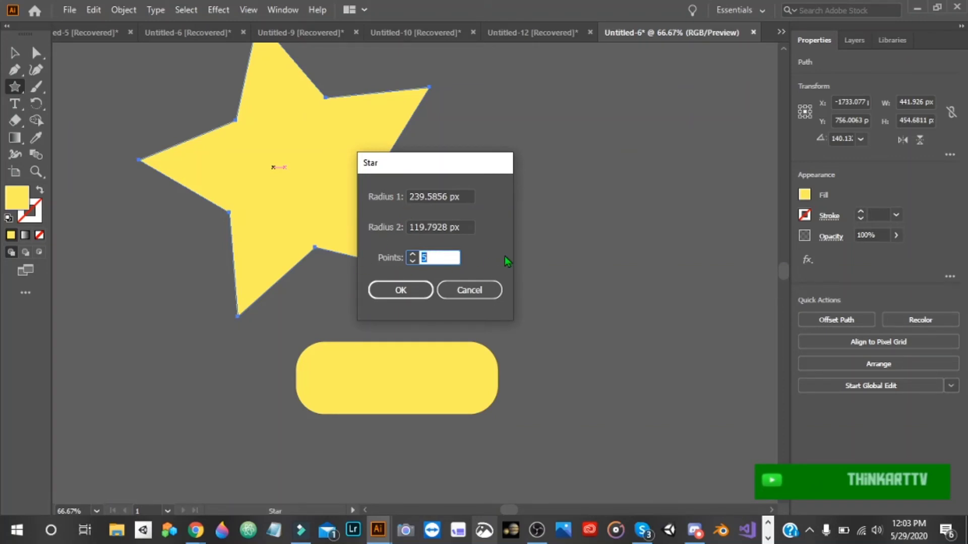
key(BackSpace)
text(3)
click(420, 290)
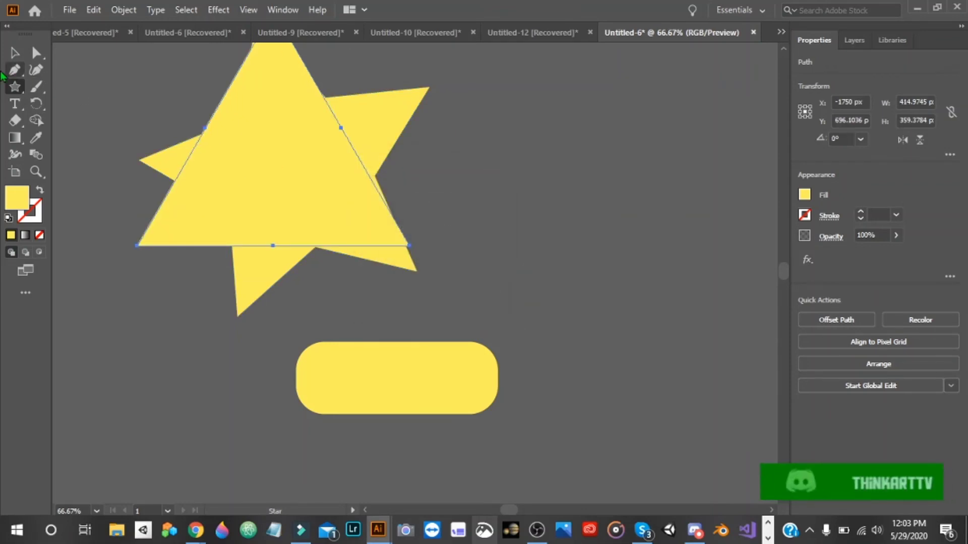
Move the triangle to the empty canvas right of the five-pointed star.
click(25, 53)
drag(331, 190, 567, 222)
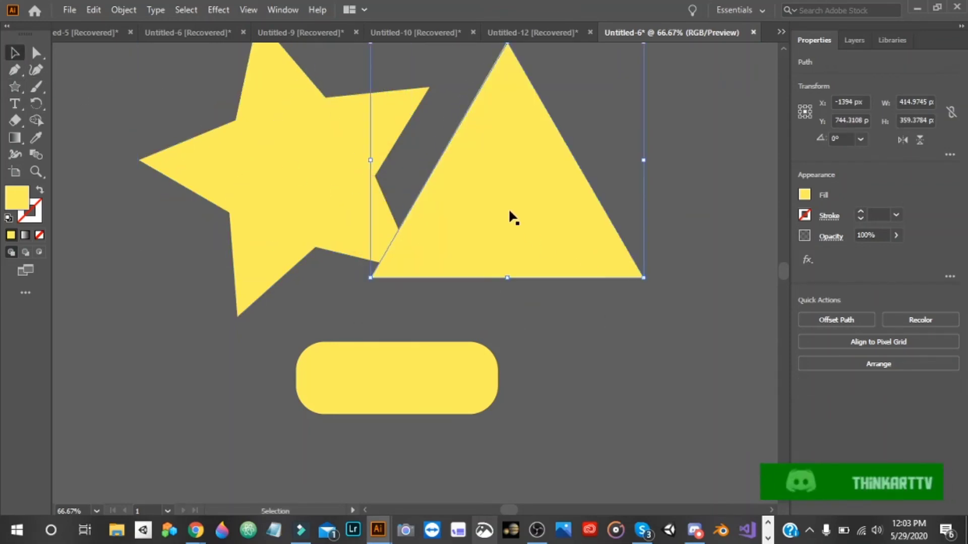
drag(507, 214, 564, 233)
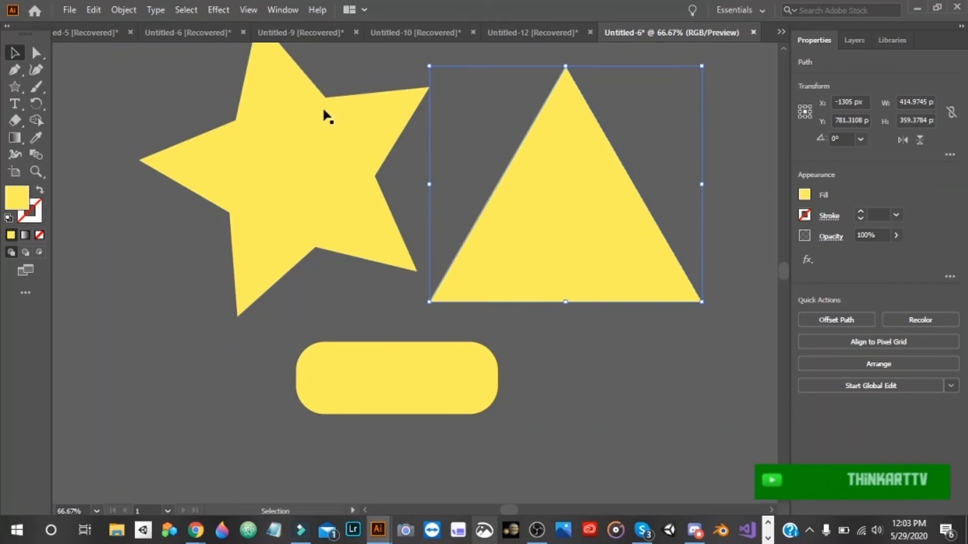
Delete the five-pointed star, and shrink the triangle to about 83 x 72 px, seated on the left end of the pill's top edge.
click(250, 217)
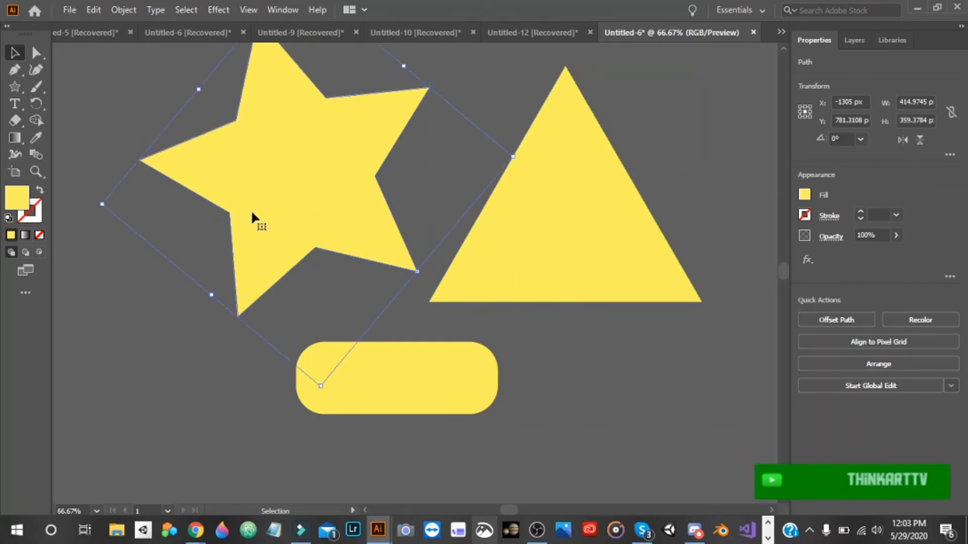
key(Delete)
drag(542, 240, 349, 262)
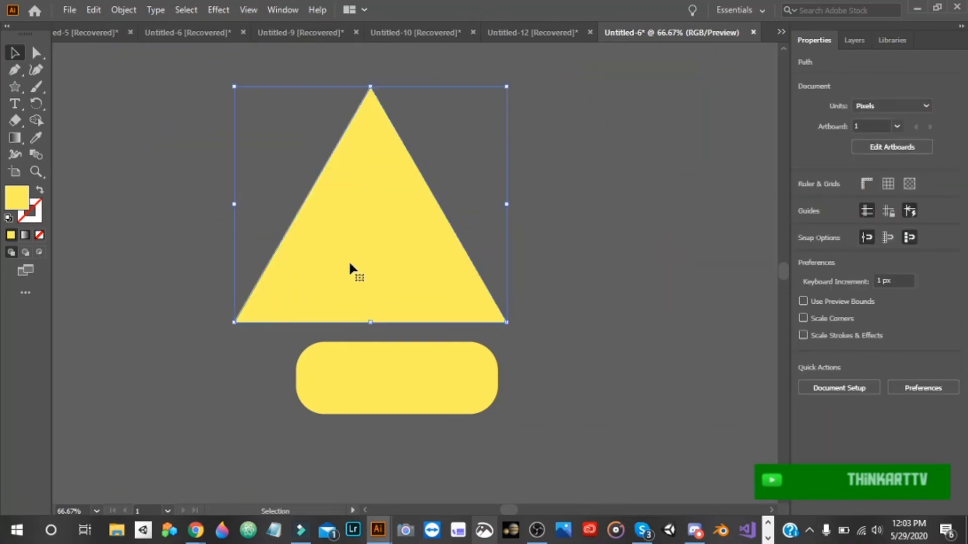
drag(507, 86, 289, 275)
drag(256, 311, 336, 331)
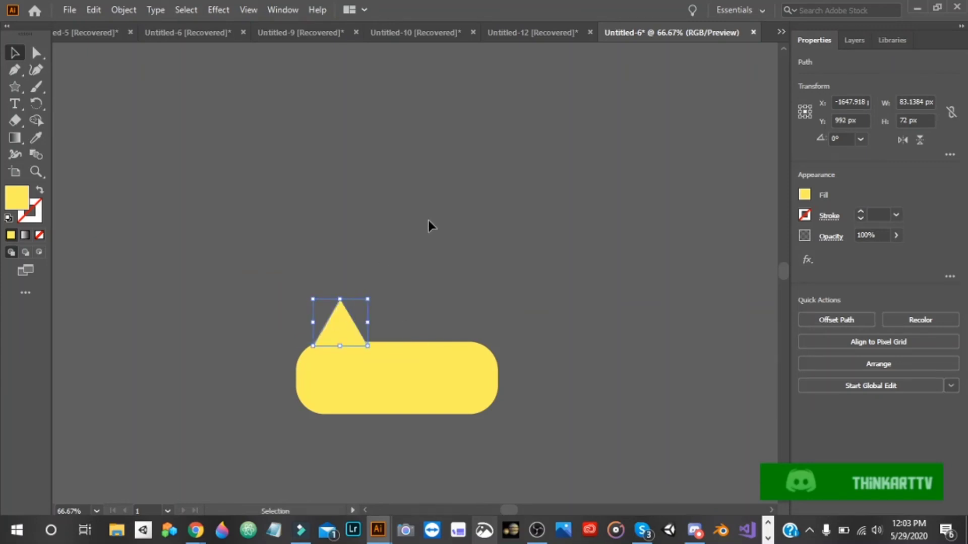
Duplicate the small triangle and place the copy at the middle of the pill's top edge.
key(ctrl+c)
key(ctrl+v)
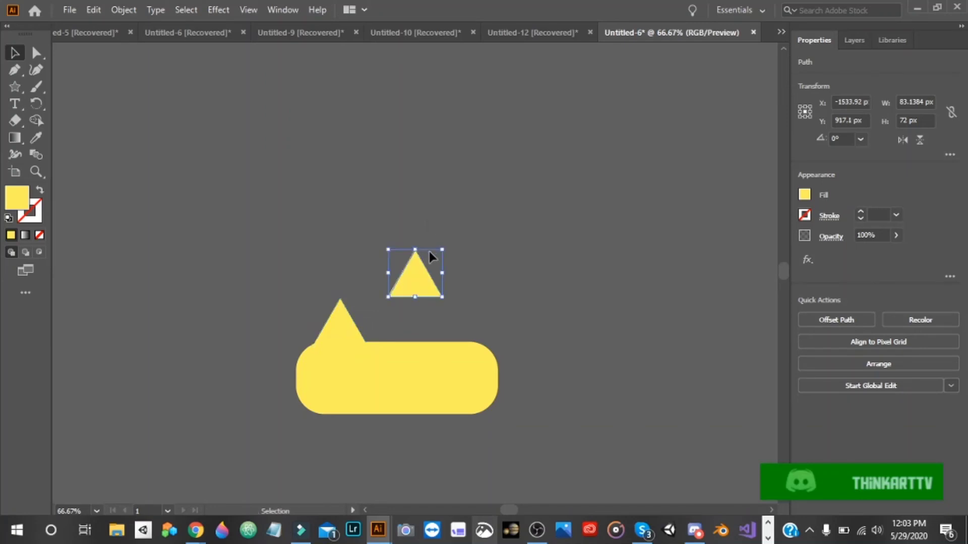
drag(427, 289, 421, 336)
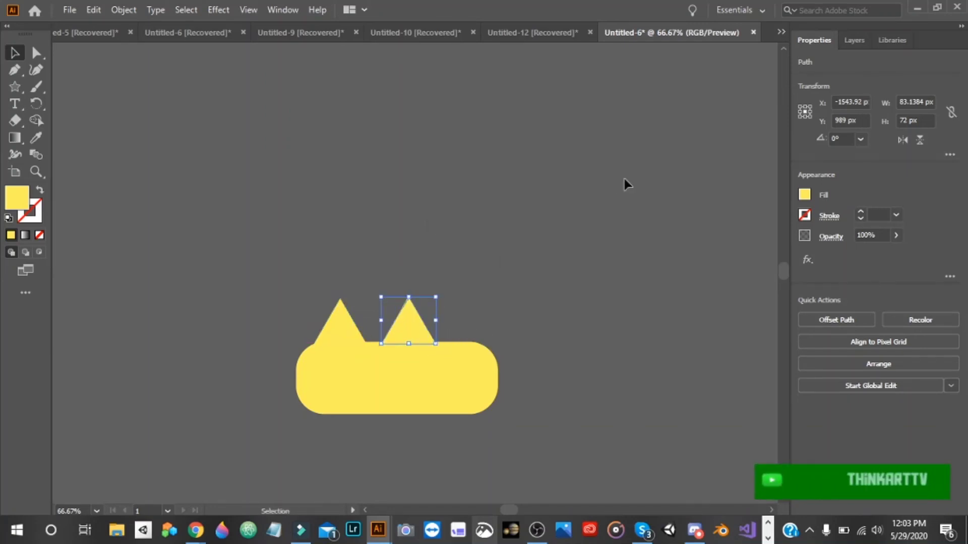
Paste a third triangle and place it on the right end of the pill's top edge.
key(a)
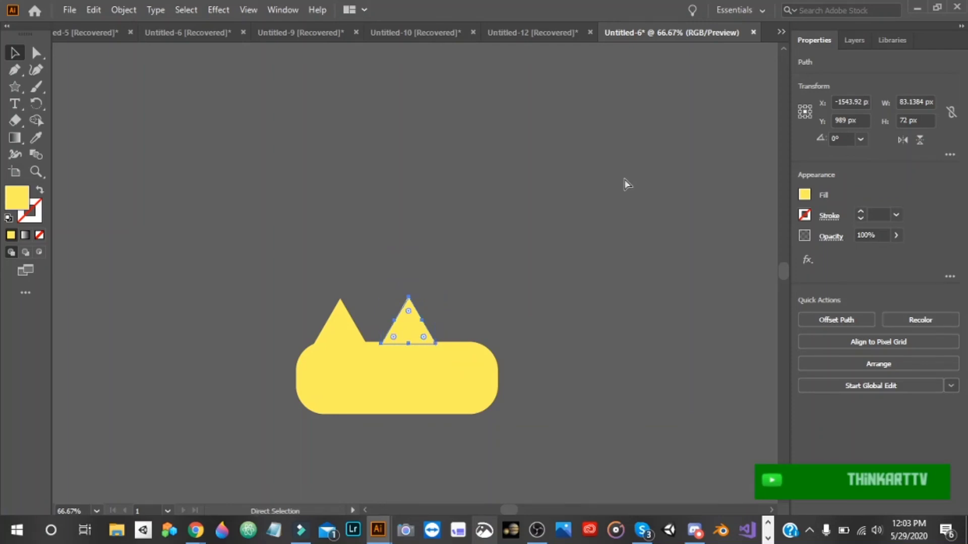
key(ctrl+v)
key(v)
drag(419, 280, 585, 299)
click(417, 326)
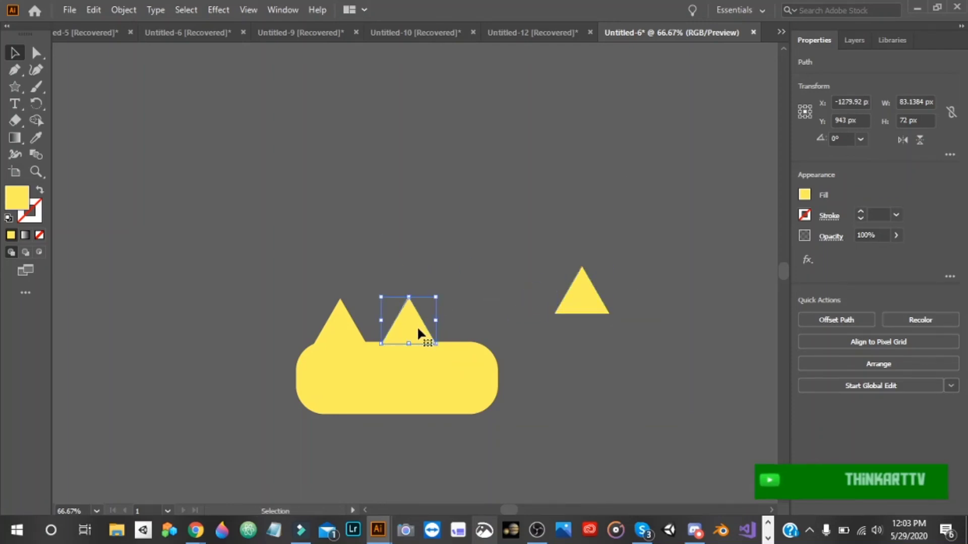
click(504, 228)
drag(587, 293, 468, 323)
Shift the middle triangle slightly left and nudge the right triangle left until its base corner meets the middle one.
click(375, 335)
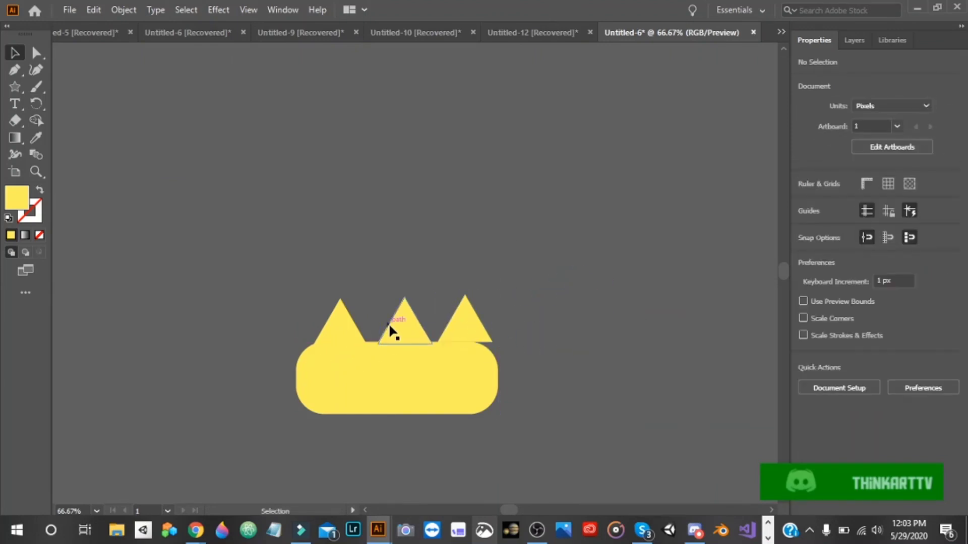
click(391, 323)
drag(390, 323, 388, 324)
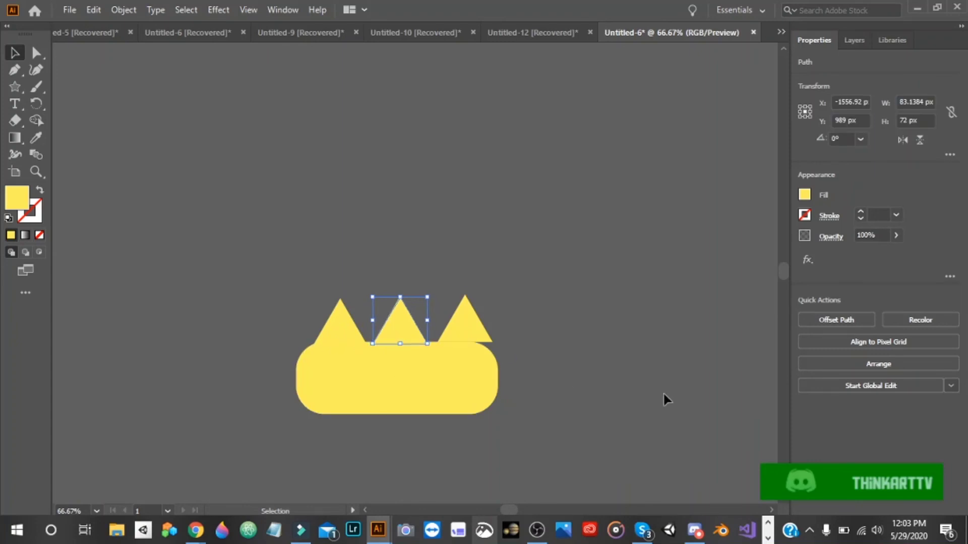
click(535, 353)
click(469, 324)
key(Left)
key(Left)
key(Left)
key(Left)
key(Left)
key(Left)
key(Left)
key(Left)
key(Left)
key(Left)
key(Left)
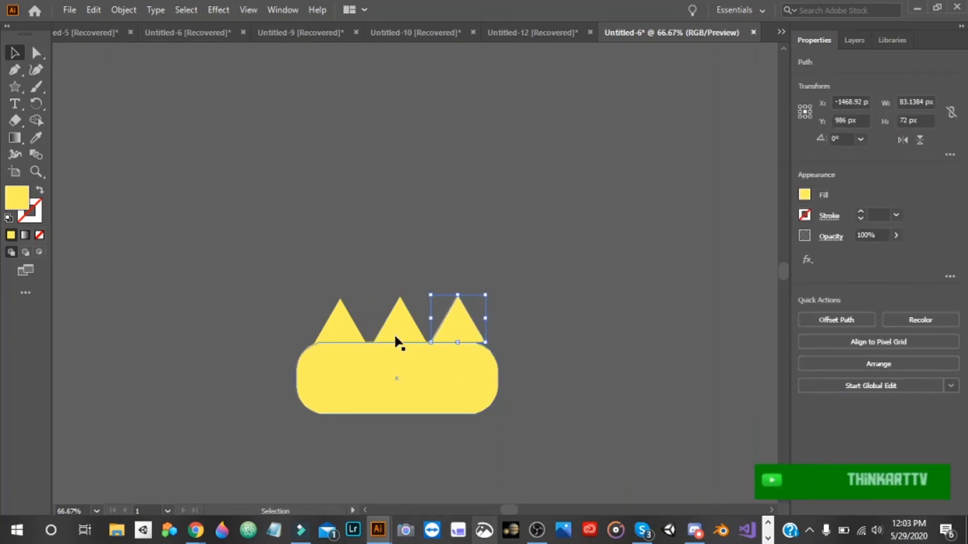
key(Left)
key(Left)
key(Left)
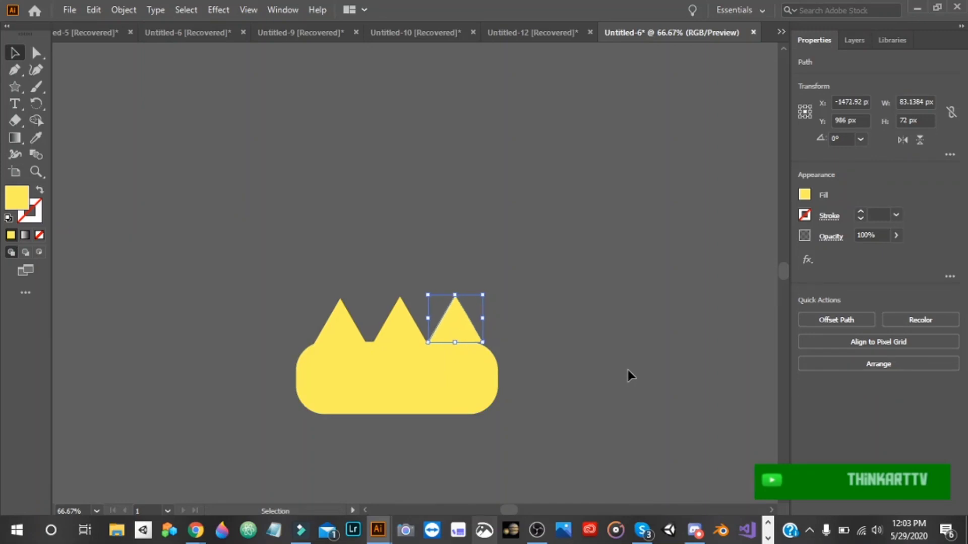
Nudge the left triangle right until its base corner meets the middle triangle.
click(232, 225)
click(345, 320)
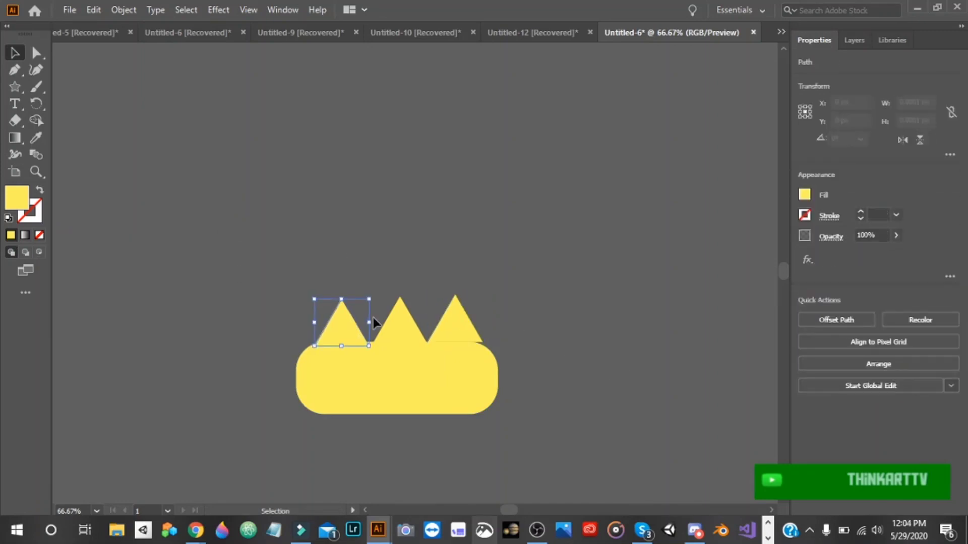
key(Right)
key(Right)
key(Right)
key(Right)
key(Right)
key(Right)
key(Right)
key(Right)
key(Right)
key(Right)
key(Right)
key(Right)
key(Right)
key(Right)
key(Right)
key(Right)
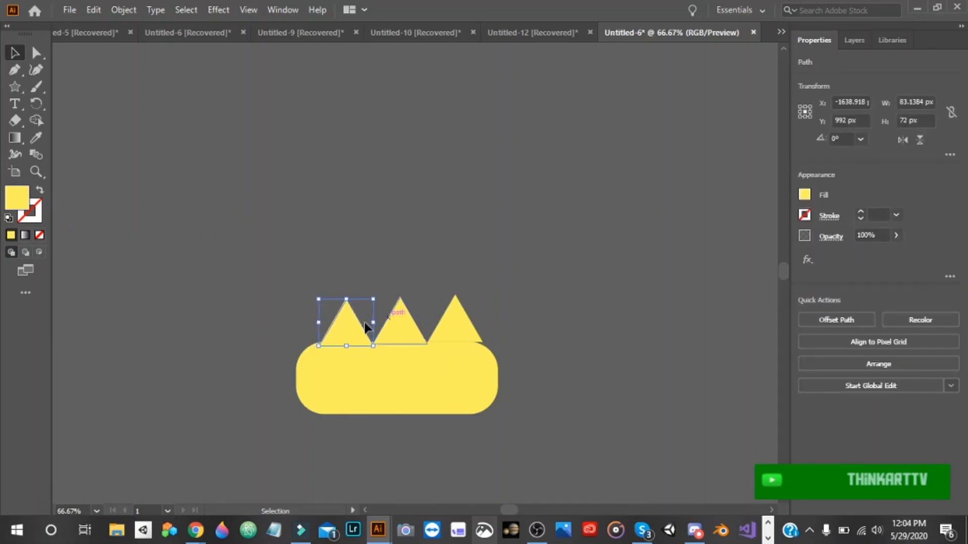
Shift the three triangles together slightly left to center them over the pill, and lower them slightly into it.
drag(291, 276, 457, 325)
click(522, 321)
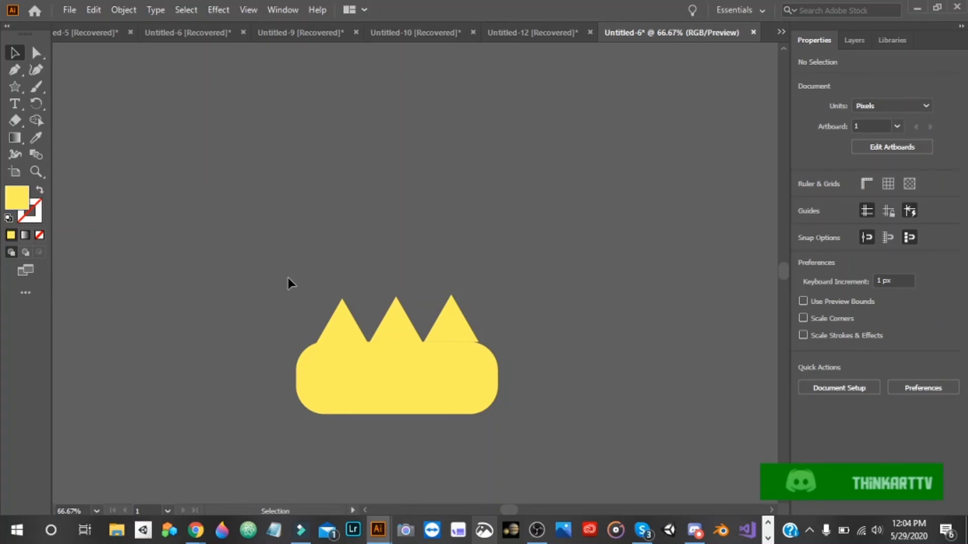
drag(253, 286, 523, 350)
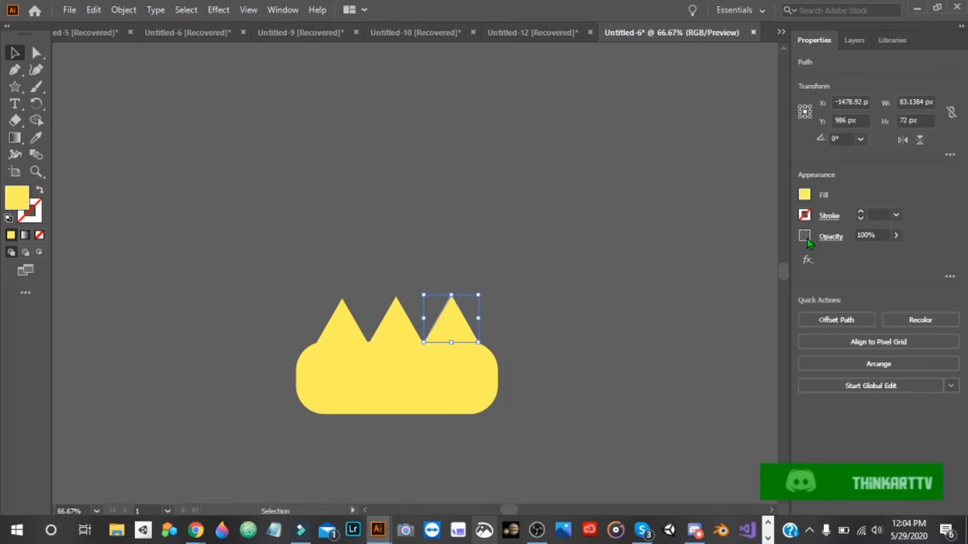
drag(267, 274, 519, 332)
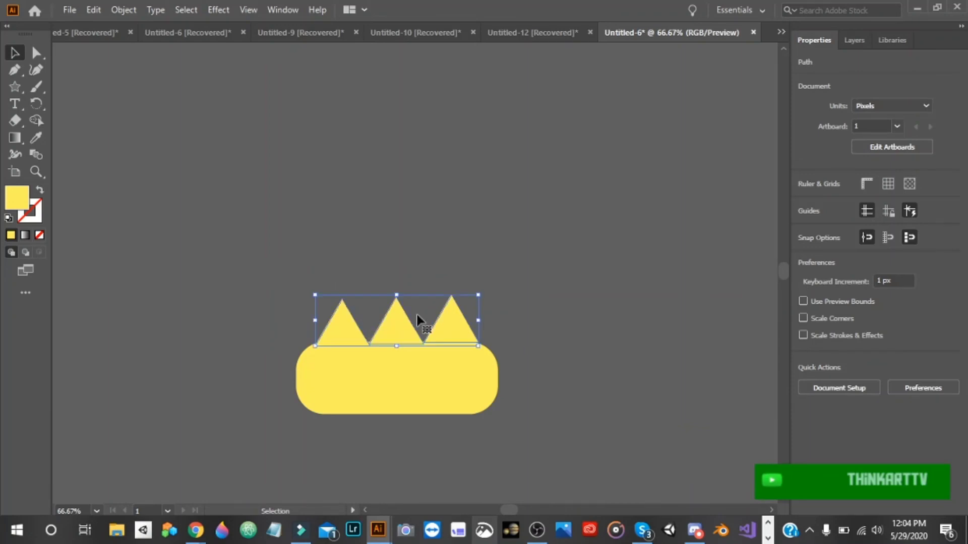
click(599, 260)
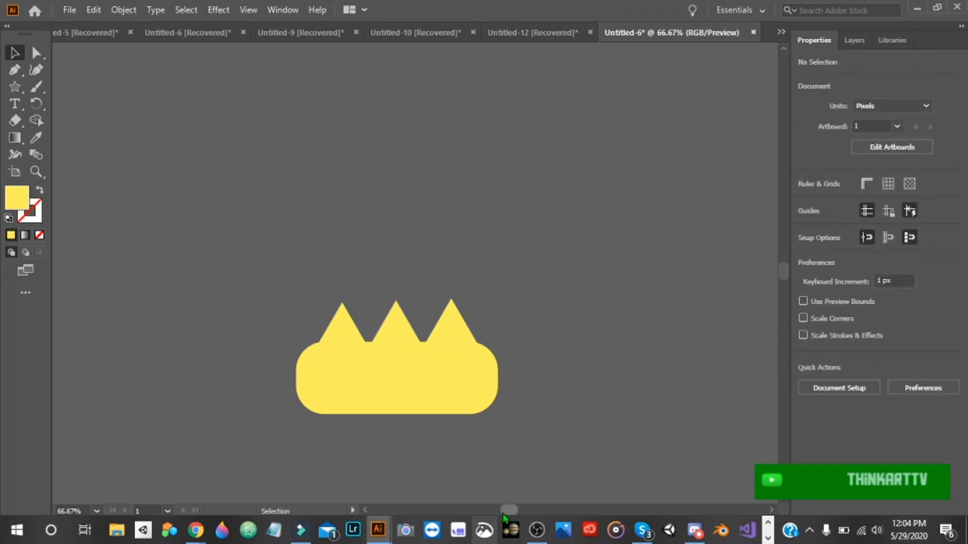
Reset the Star tool to five points with a star of radii 144.1018 px and 72.0509 px, and delete all the trial shapes.
click(18, 89)
drag(235, 209, 198, 151)
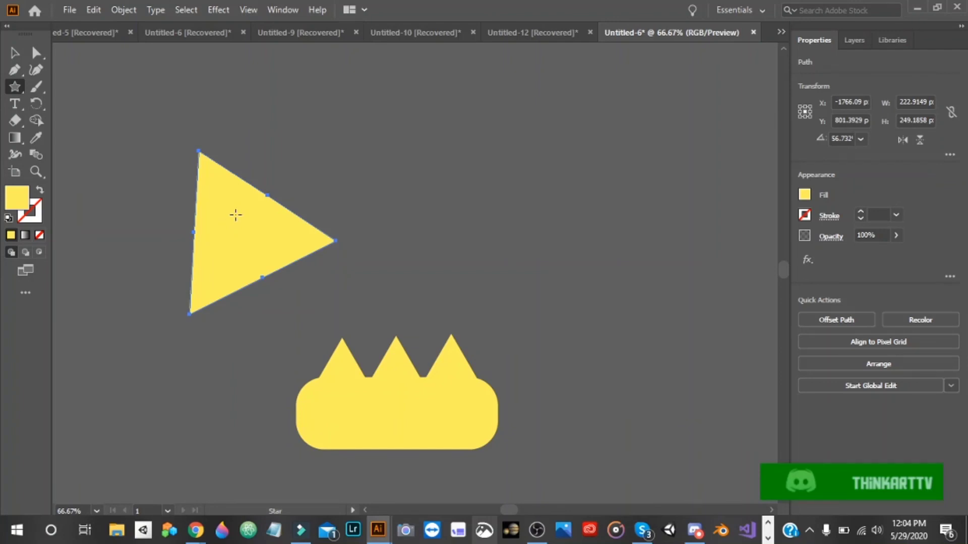
click(332, 203)
key(BackSpace)
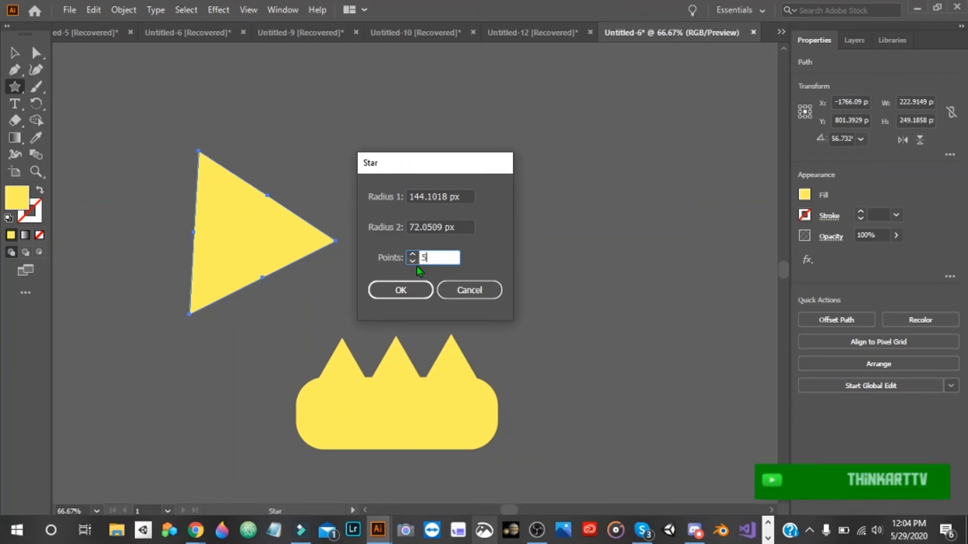
key(Return)
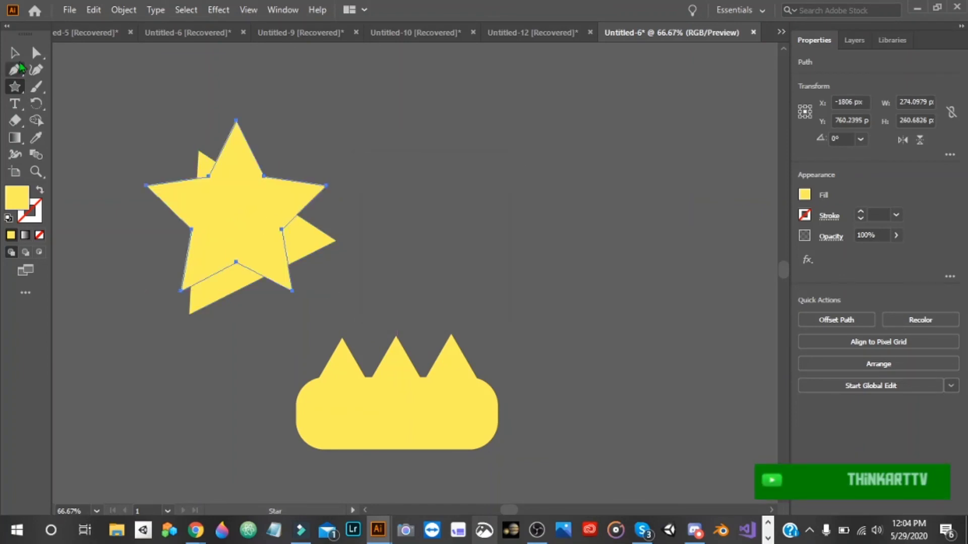
click(15, 52)
key(Delete)
click(227, 233)
key(Delete)
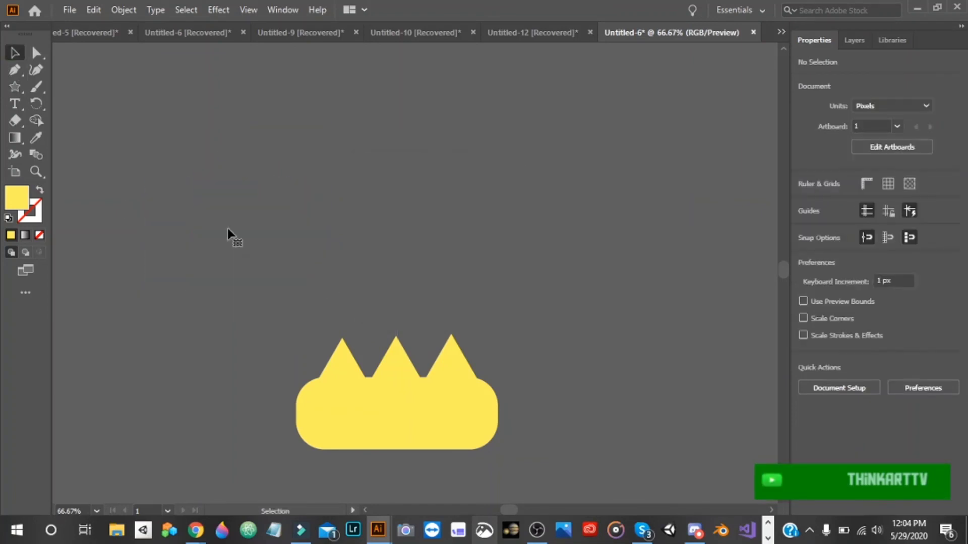
click(15, 86)
drag(295, 273, 270, 183)
key(Delete)
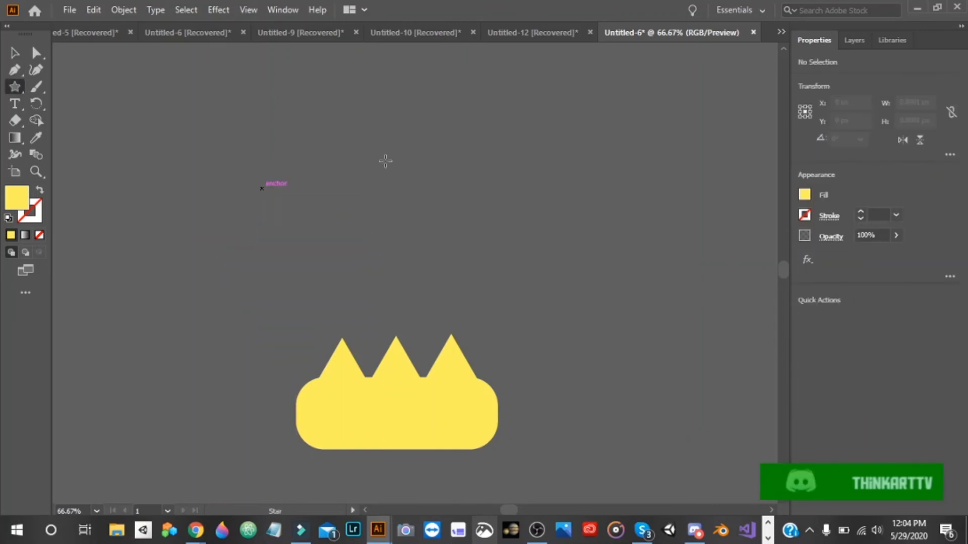
Draw three small orange five-pointed stars across the left, middle and right of the yellow pill, the right one about 45 px wide.
click(803, 198)
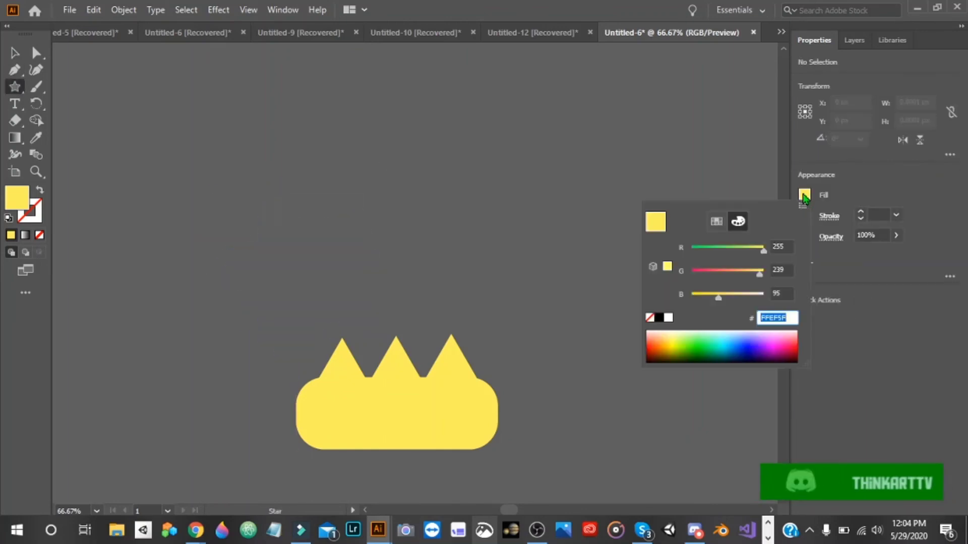
click(716, 221)
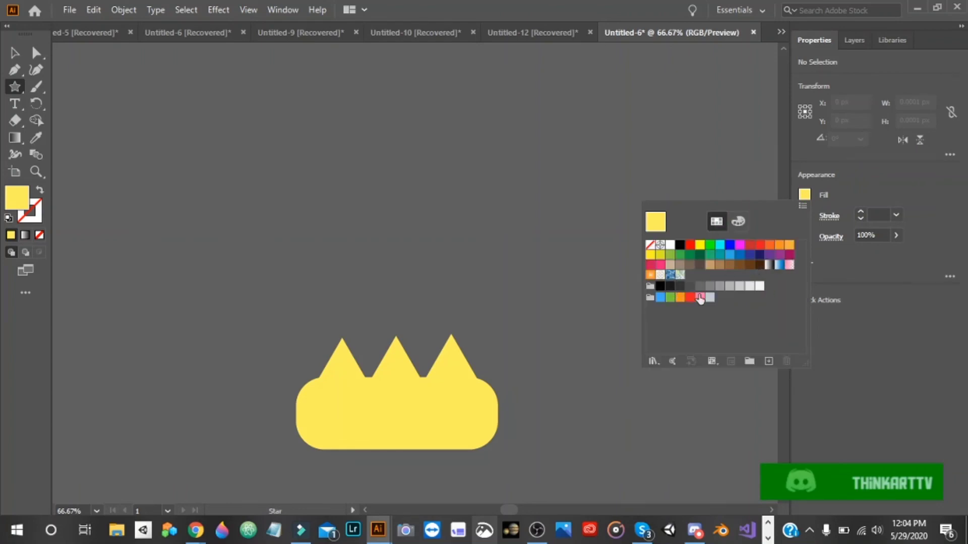
click(769, 245)
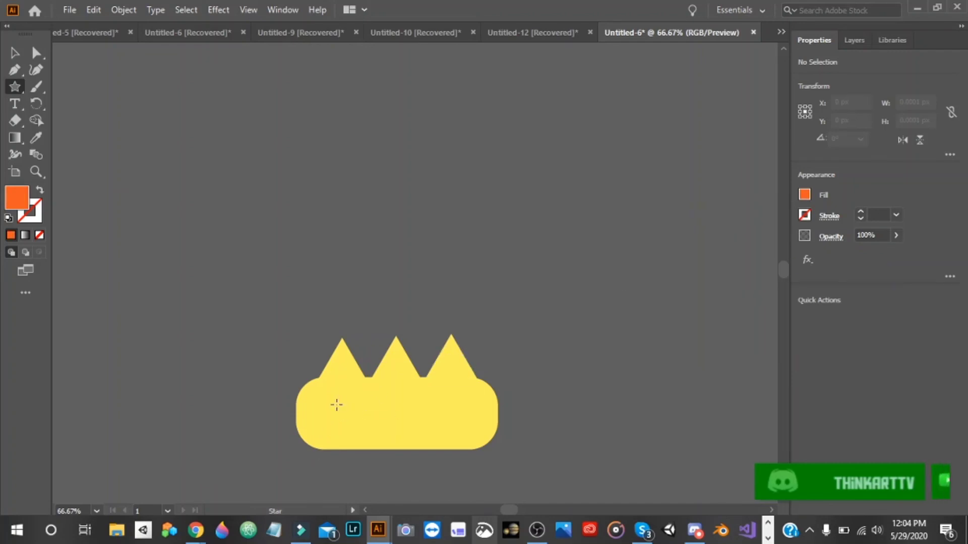
drag(334, 408, 342, 422)
drag(389, 392, 451, 413)
Nudge the right orange star farther right on the crown to even out the spacing, and deselect it.
key(v)
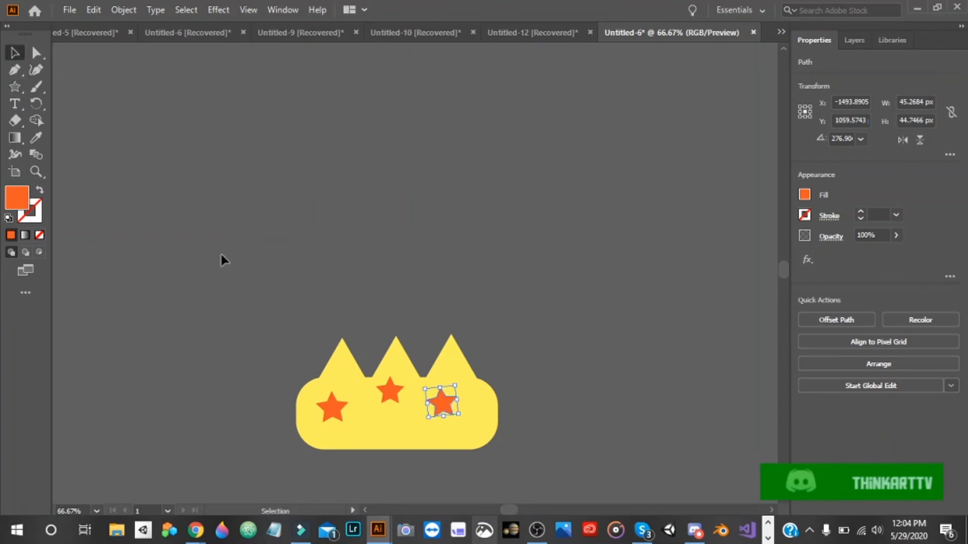
key(Right)
key(Right)
key(Right)
key(Right)
key(Right)
key(Right)
key(Right)
key(Right)
key(Right)
key(Right)
key(Right)
key(Right)
key(Right)
key(Right)
key(Right)
key(Right)
key(Right)
key(Right)
key(Right)
key(Right)
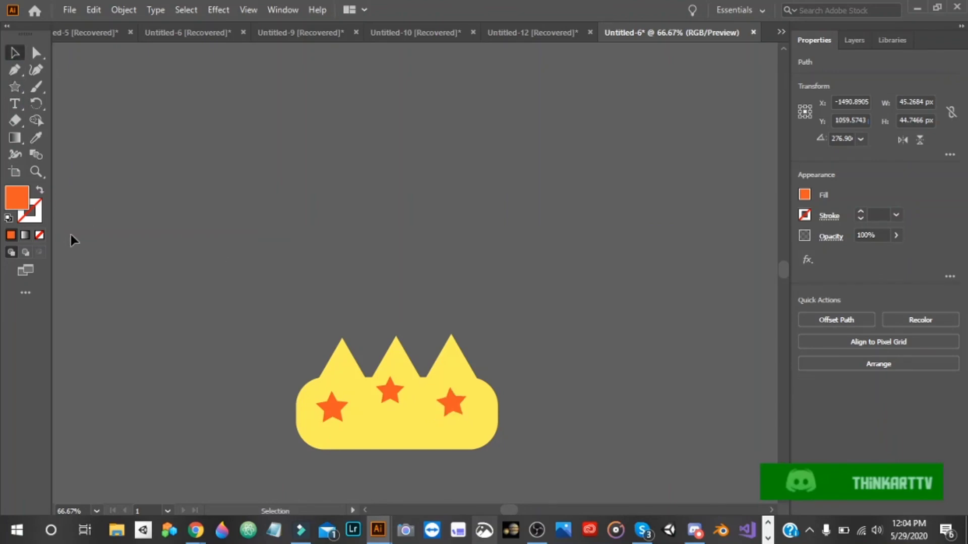
click(70, 234)
click(537, 530)
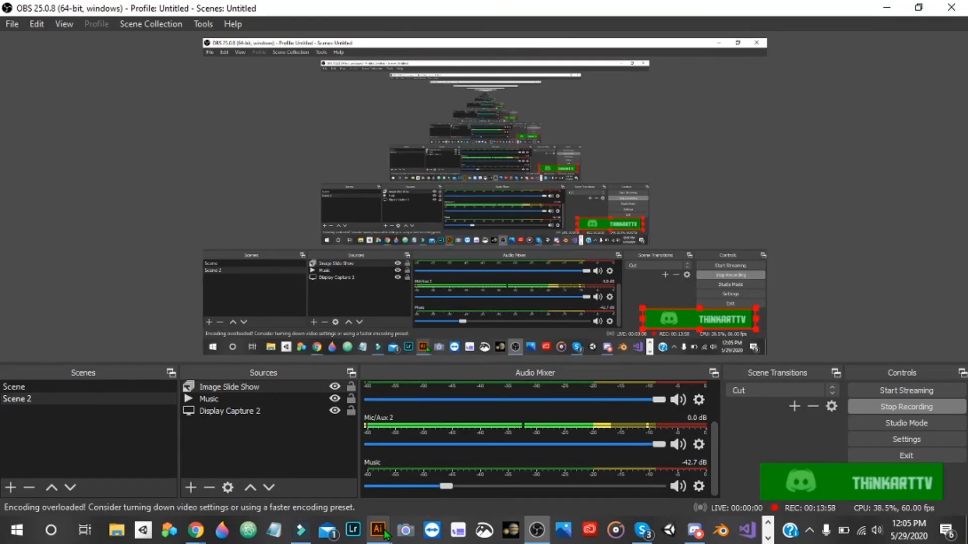
mouse_move(385, 532)
click(284, 456)
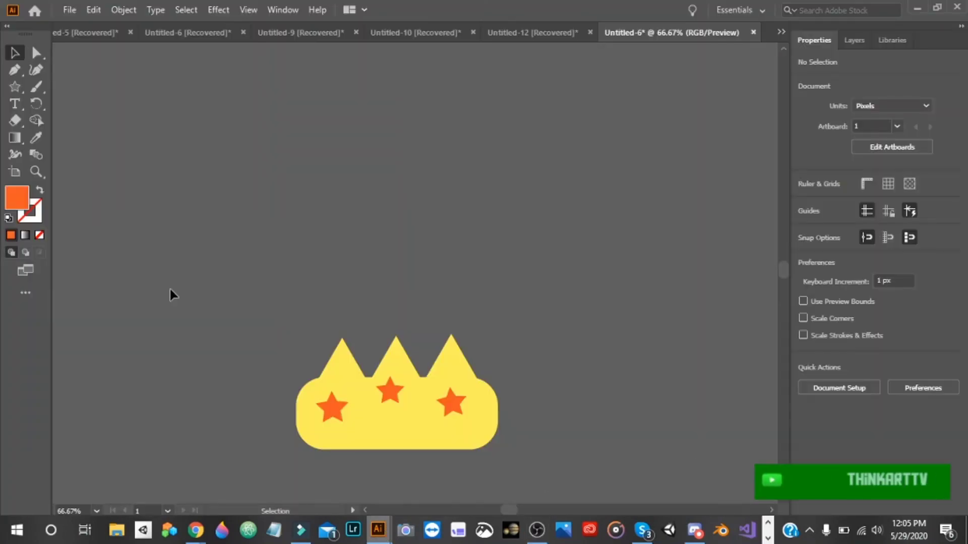
key(ctrl+a)
mouse_move(695, 529)
key(ctrl+shift+a)
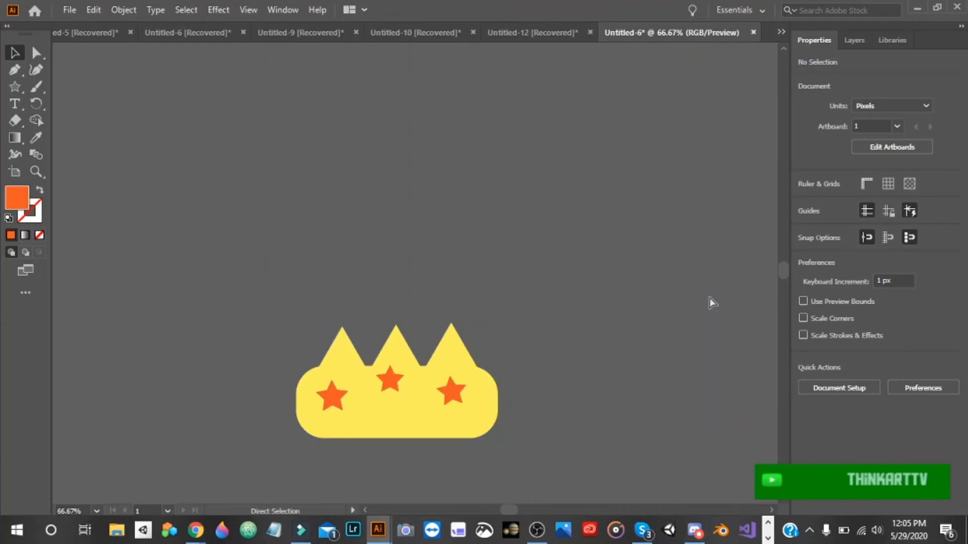
Move the whole crown with its stars onto the blue artboard, centered above the shark's head at about X 1099, Y 507 px.
key(ctrl+minus)
key(ctrl+minus)
scroll(105, 270, right, 5)
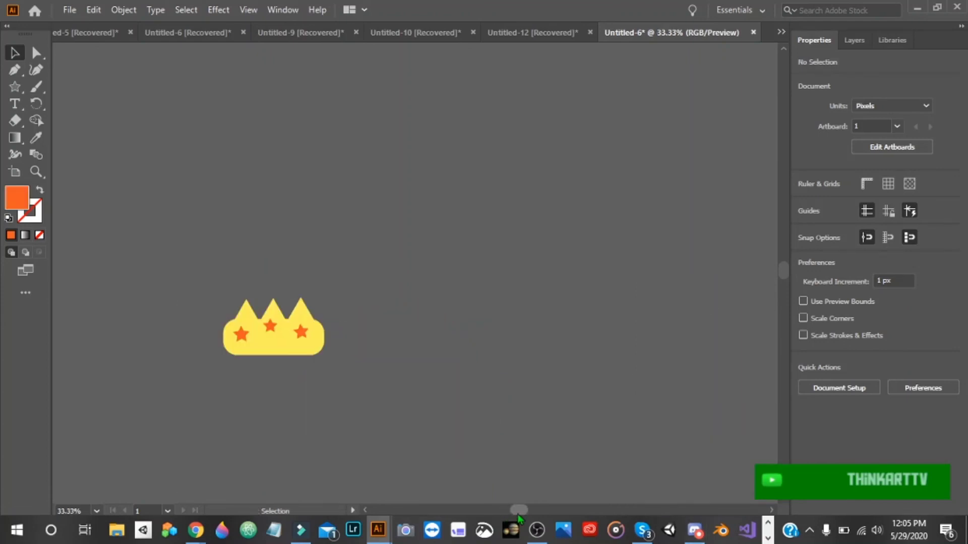
drag(106, 271, 428, 404)
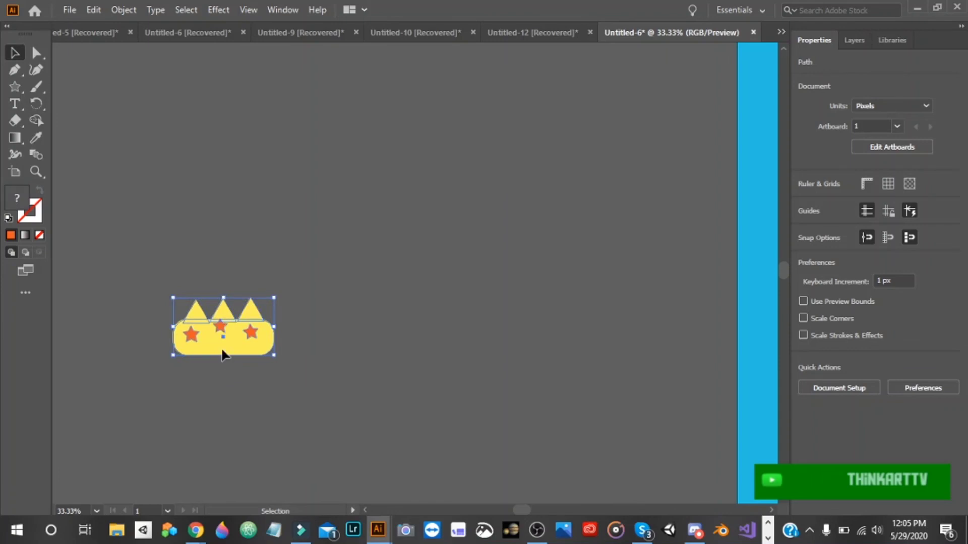
drag(224, 350, 669, 374)
key(ctrl+minus)
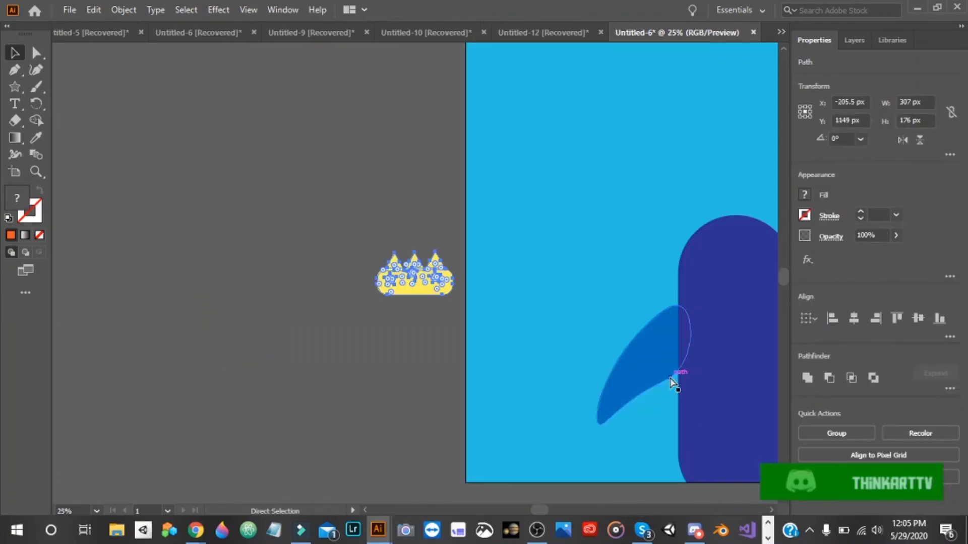
click(407, 417)
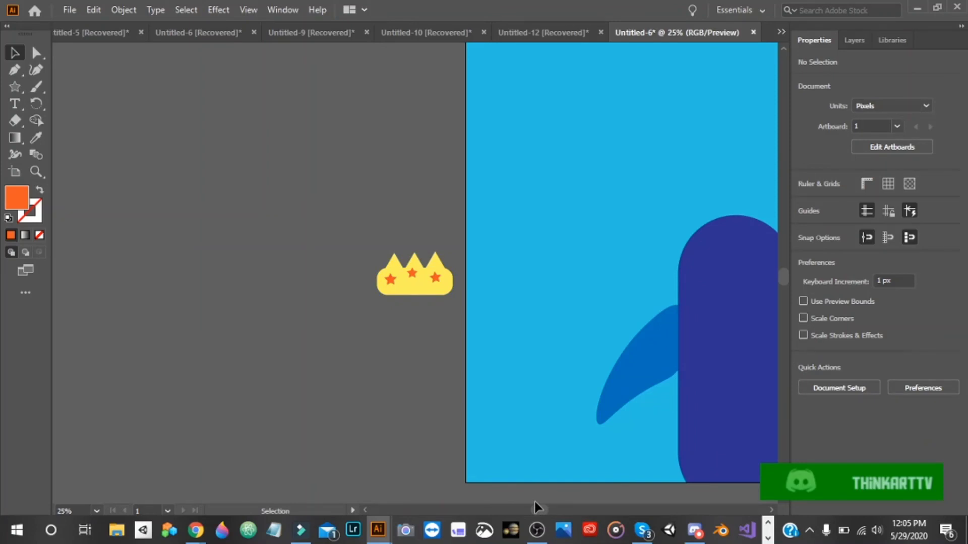
scroll(537, 507, right, 1)
drag(266, 227, 683, 123)
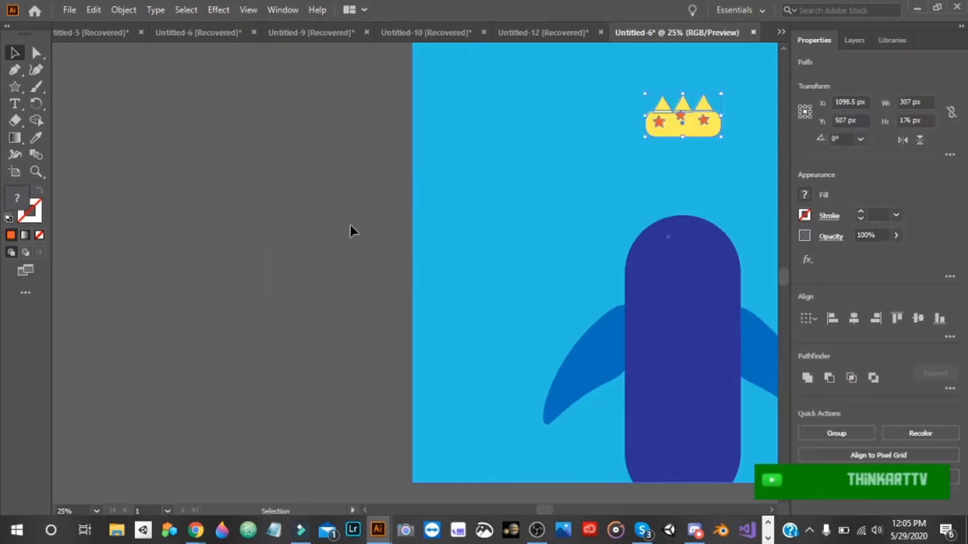
click(350, 227)
Review the full artboard with the crown above the shark, and switch to OBS Studio.
scroll(545, 509, right, 4)
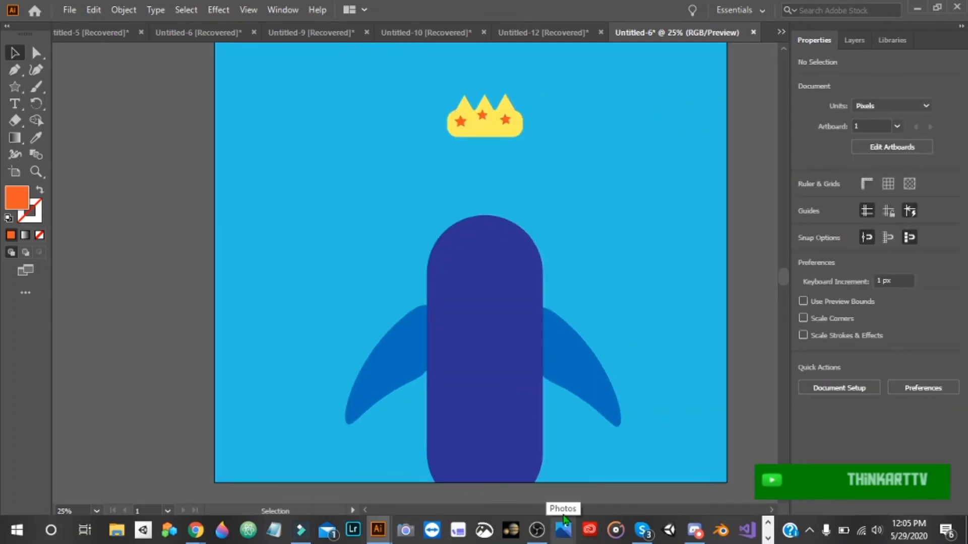
key(ctrl+minus)
key(ctrl+minus)
scroll(650, 359, up, 1)
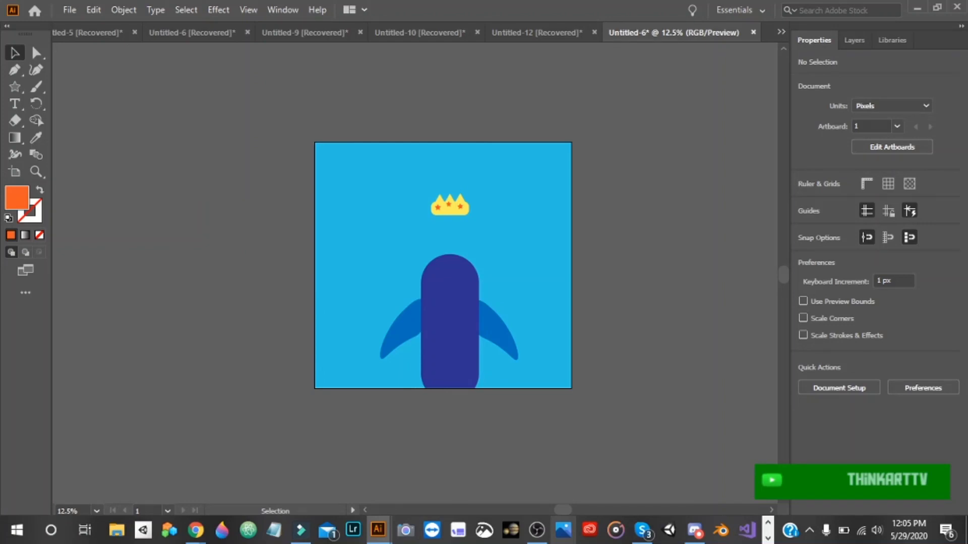
click(541, 537)
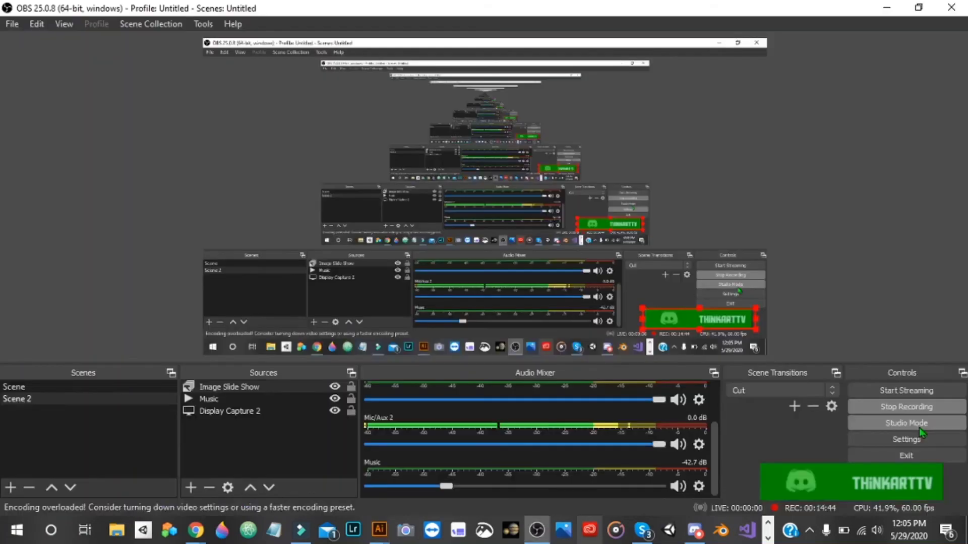